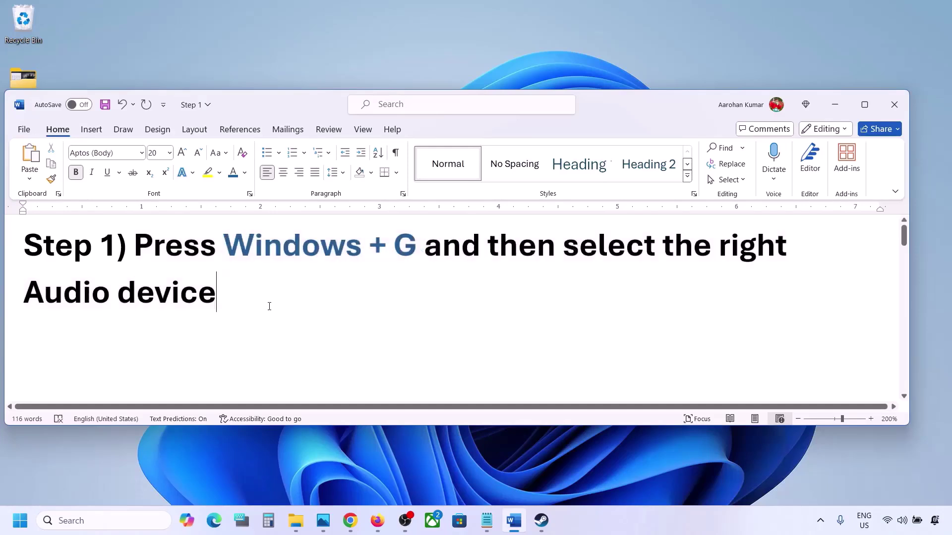
Open the Game Bar audio widget and choose Speakers (Realtek(R) Audio) as the Windows default output.
key("super+g")
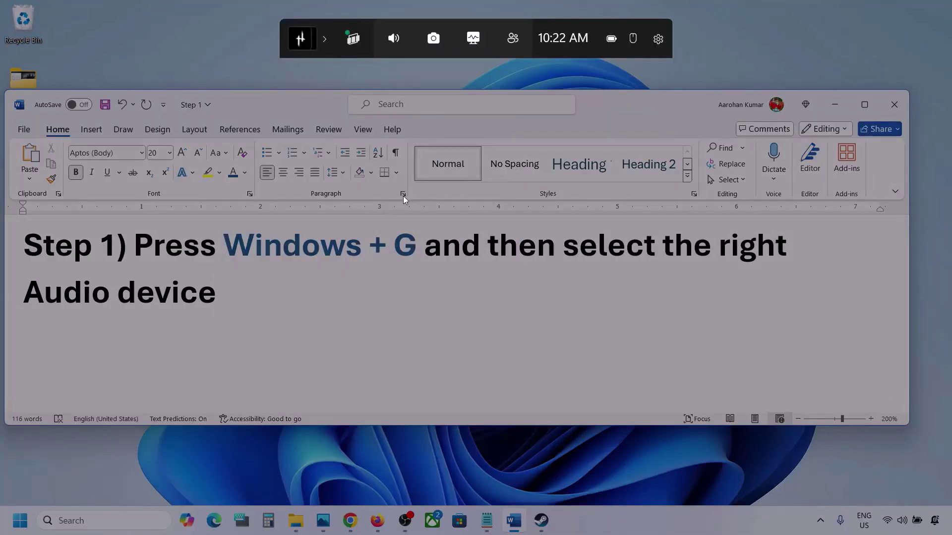
left_click(395, 44)
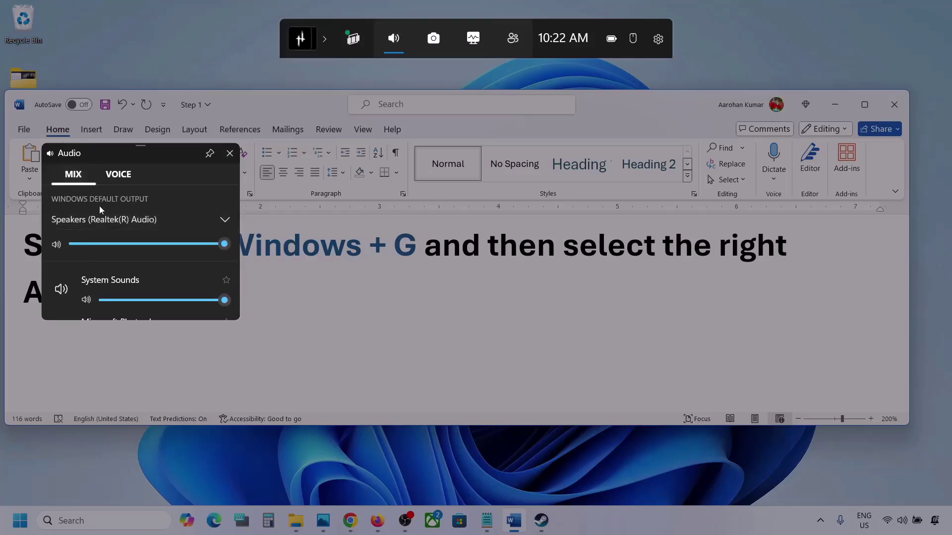
left_click(226, 221)
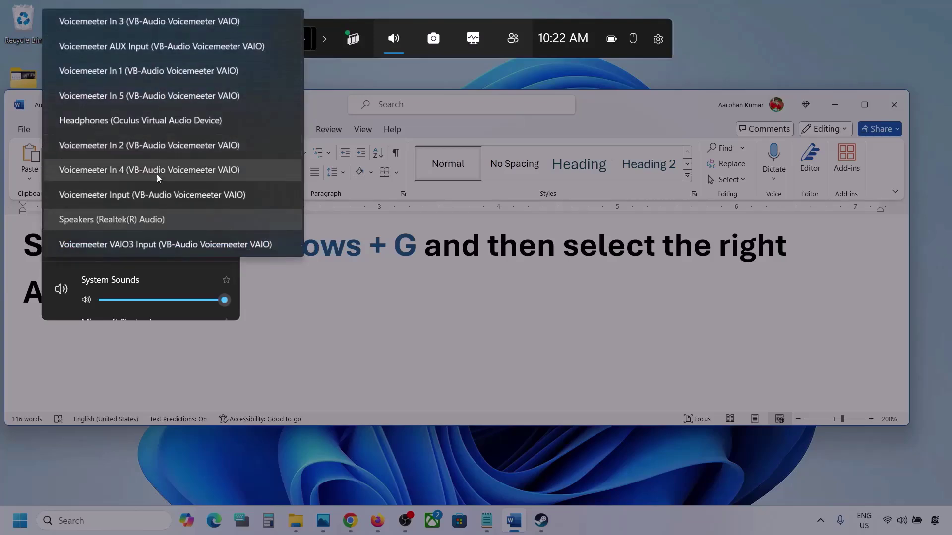
left_click(149, 223)
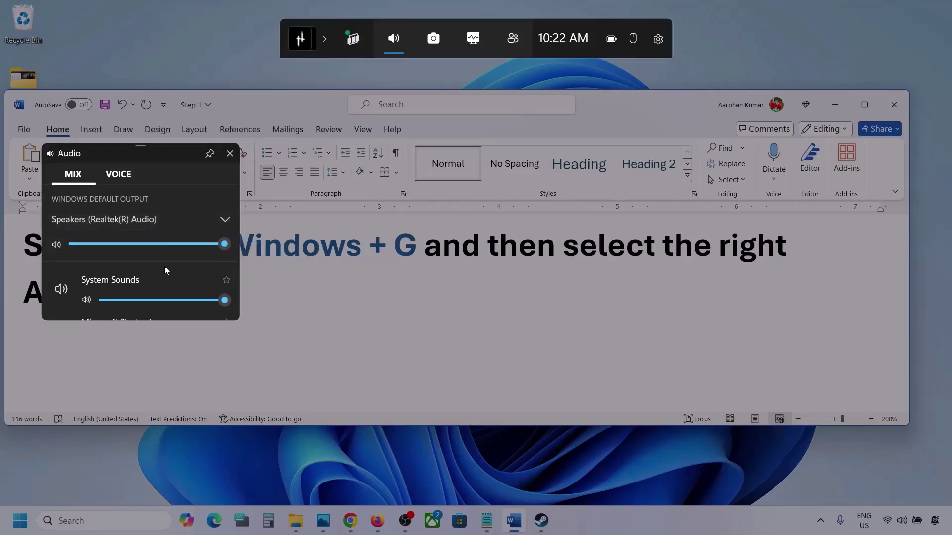
Enlarge the audio mixer widget, go through the listed apps and make sure their volumes are at maximum.
scroll(165, 278, "down", 2)
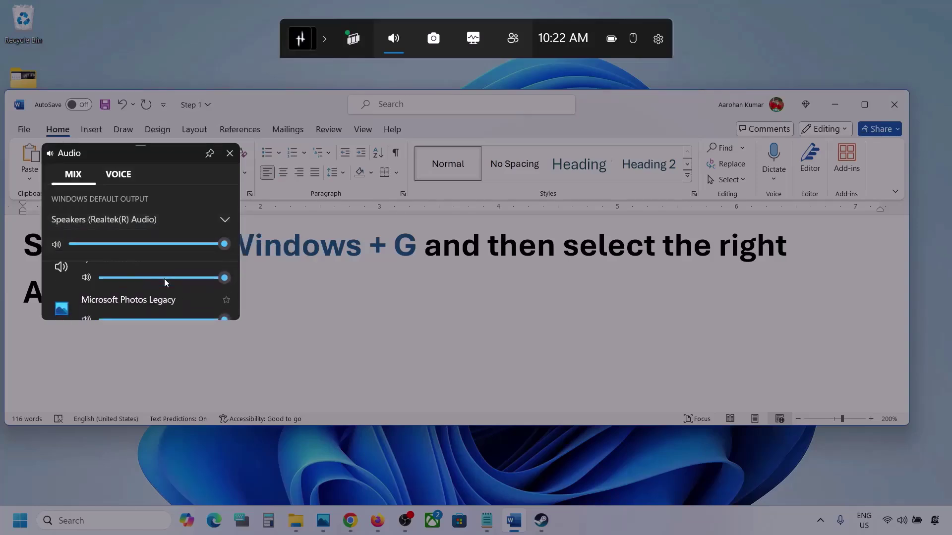
left_click_drag(155, 323, 154, 436)
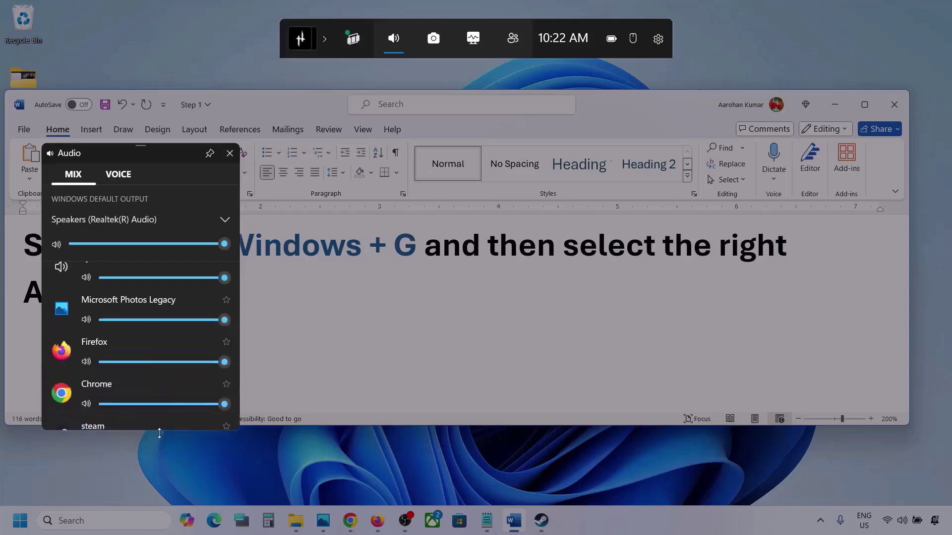
scroll(144, 343, "up", 1)
scroll(144, 343, "down", 1)
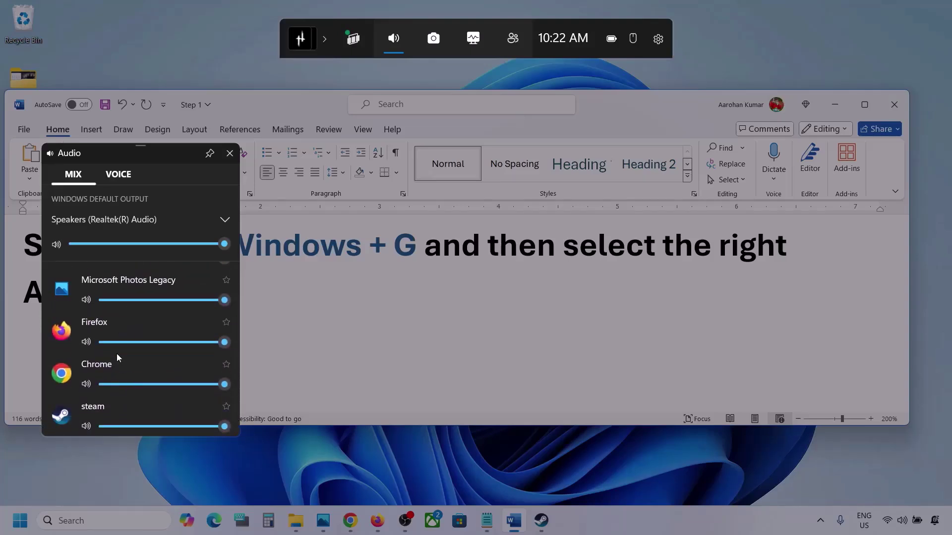
scroll(117, 353, "up", 1)
left_click_drag(225, 342, 187, 346)
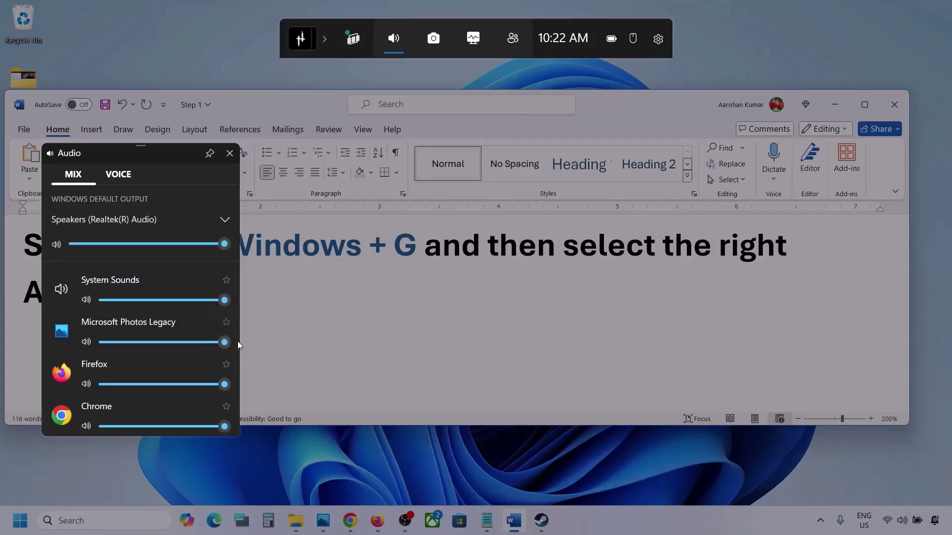
scroll(177, 361, "down", 1)
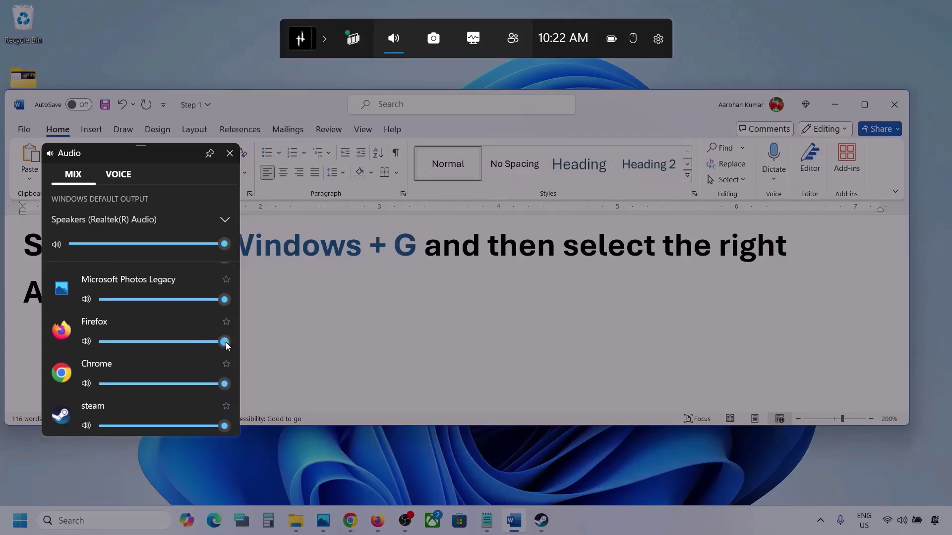
mouse_move(226, 346)
left_mouse_down()
mouse_move(213, 348)
mouse_move(241, 348)
left_mouse_up()
scroll(140, 366, "down", 1)
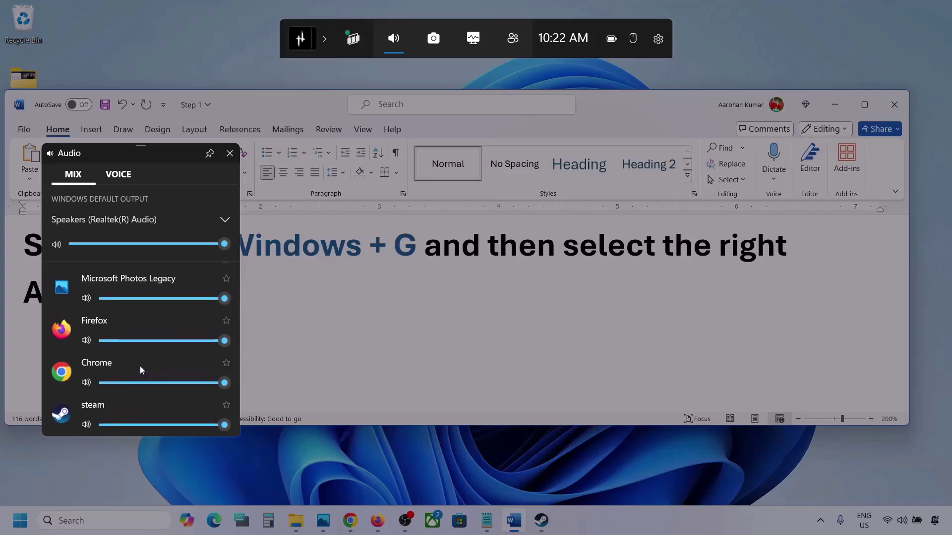
scroll(123, 389, "up", 1)
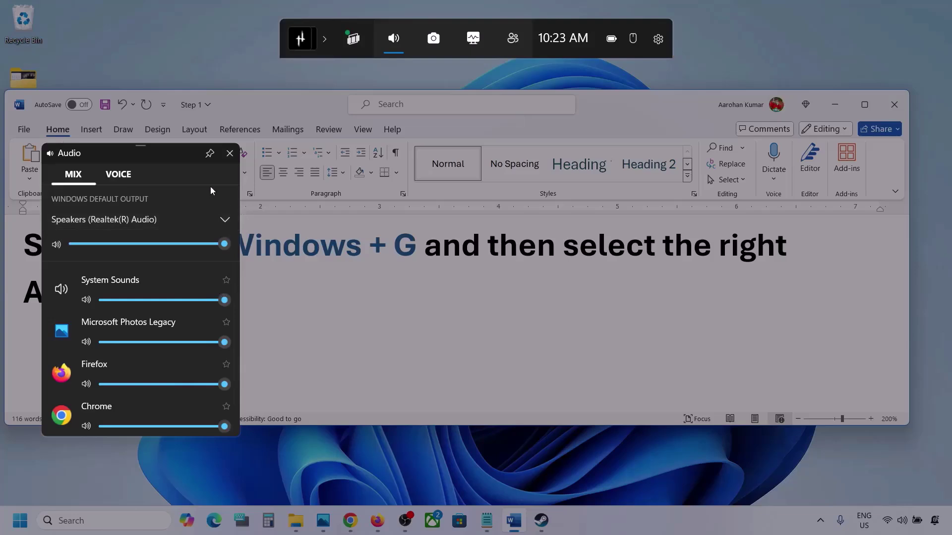
Choose Microphone Array (Intel® Smart Sound Technology for Digital Microphones) as the Windows default input in the voice settings.
left_click(117, 175)
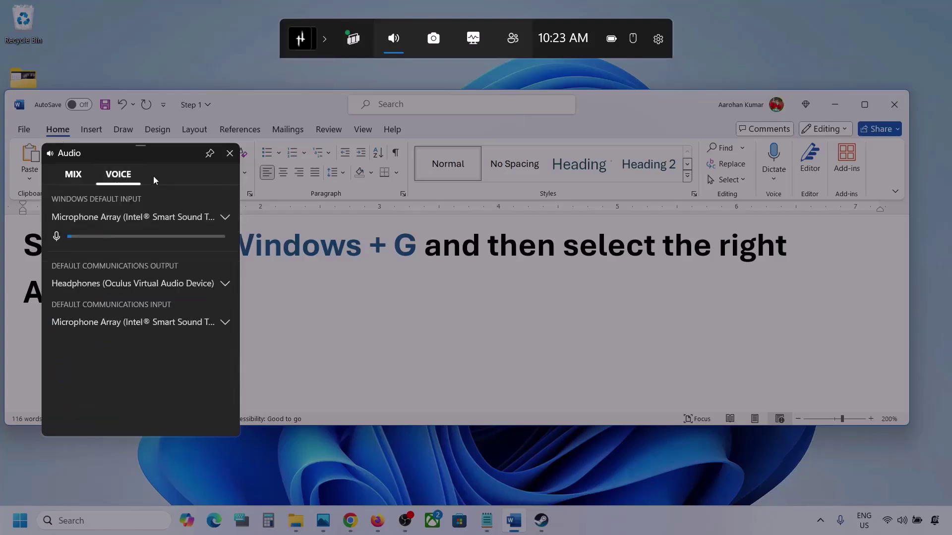
left_click(226, 217)
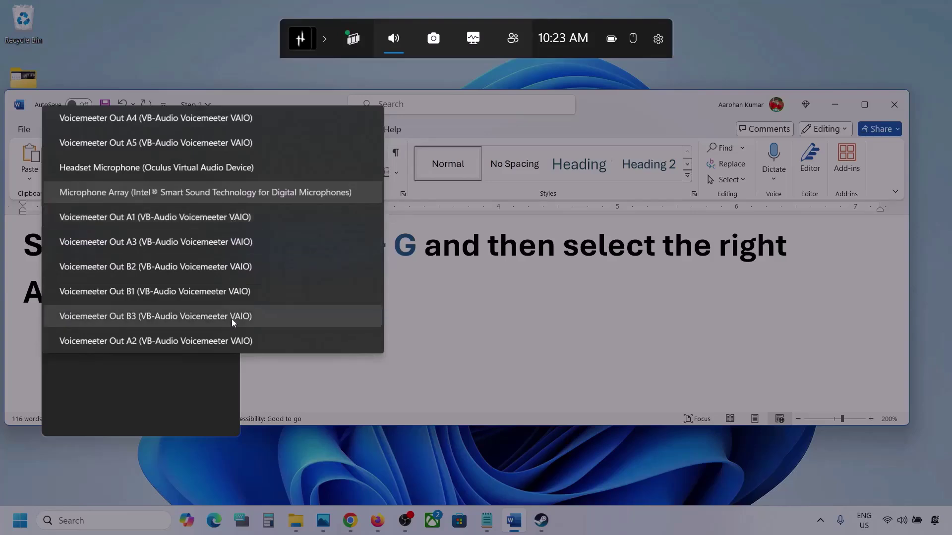
left_click(226, 194)
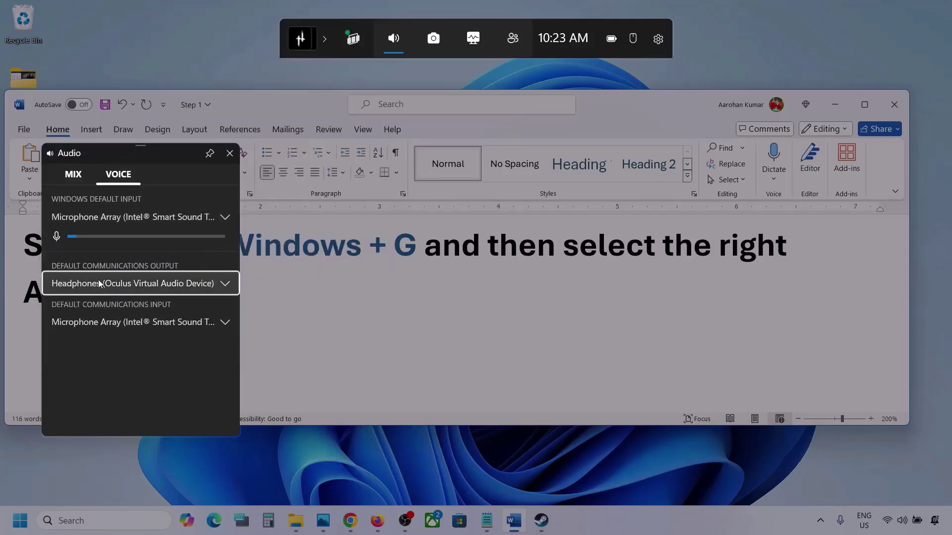
Set the default communications output to Speakers (Realtek(R) Audio) and the communications input to the Intel Microphone Array, closing the Game Bar.
left_click(225, 285)
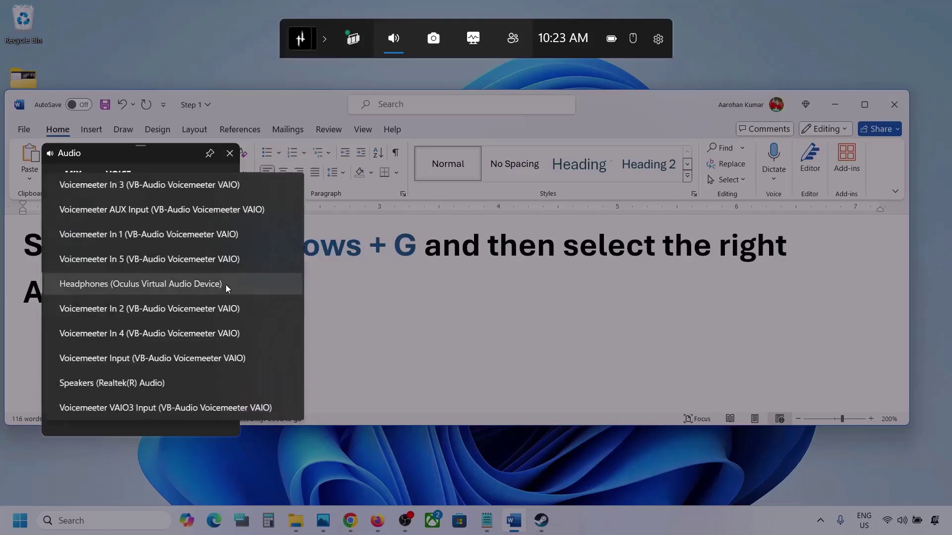
left_click(150, 383)
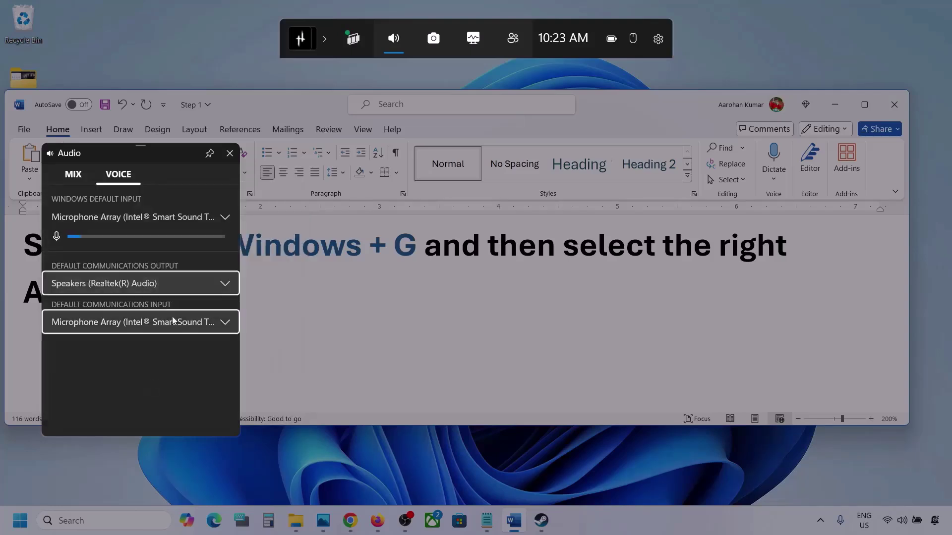
left_click(222, 324)
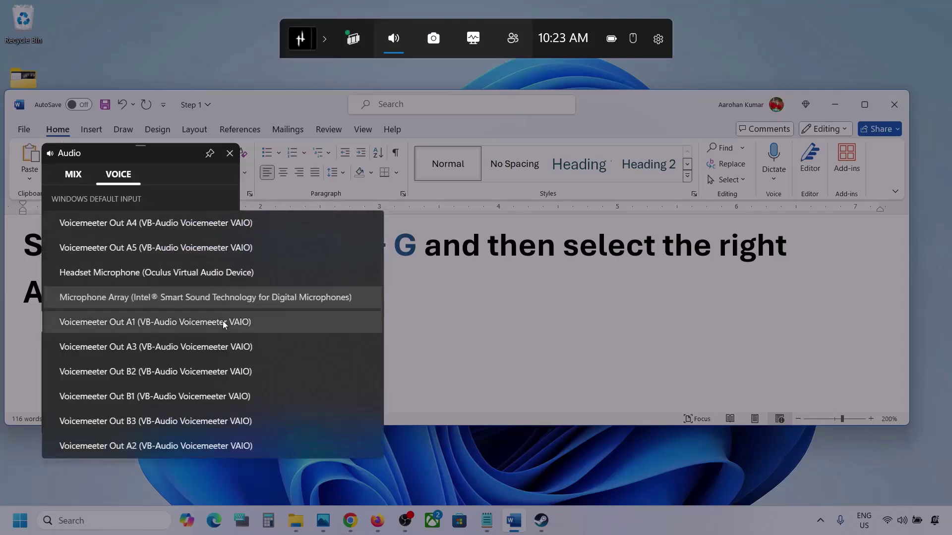
left_click(257, 295)
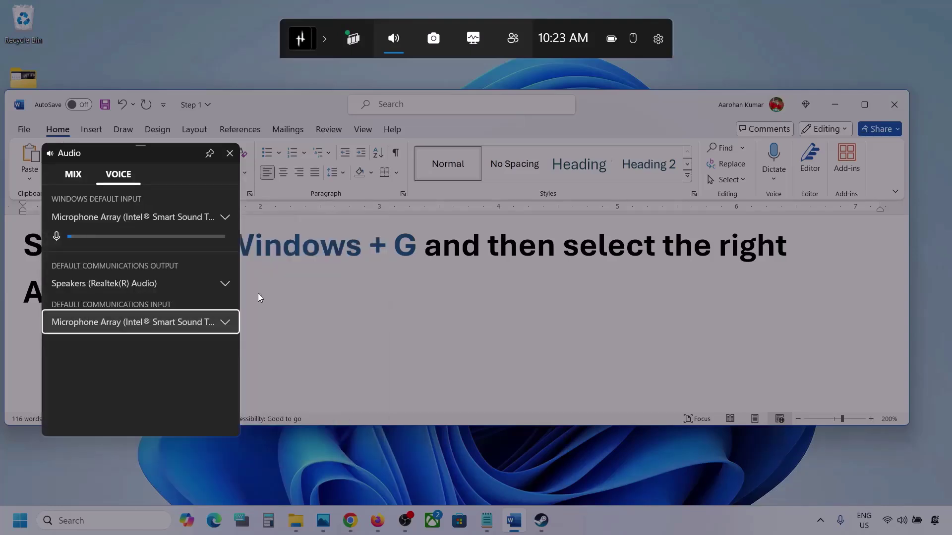
left_click(230, 154)
left_click(516, 72)
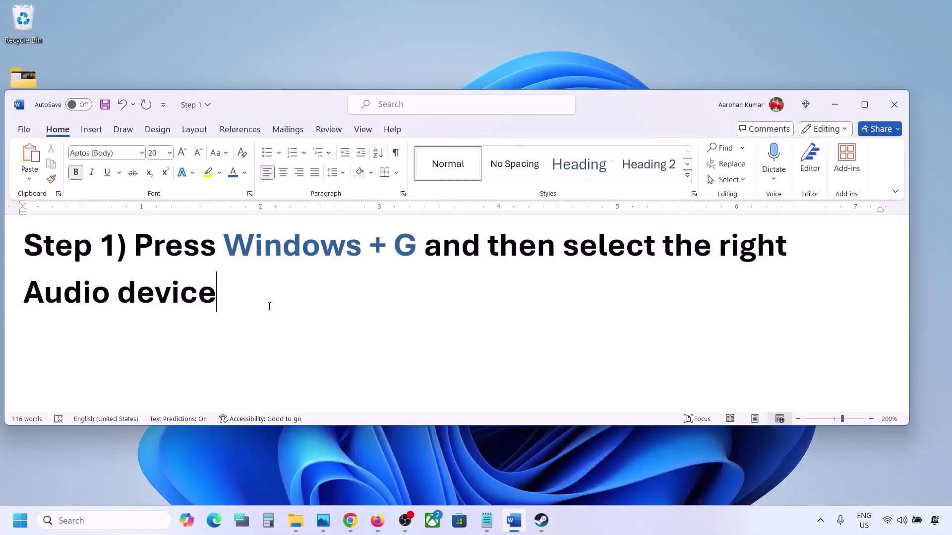
Go to Step 2 in the Word document, highlight "Make sure volume is not mute" and minimize the document.
left_click(19, 521)
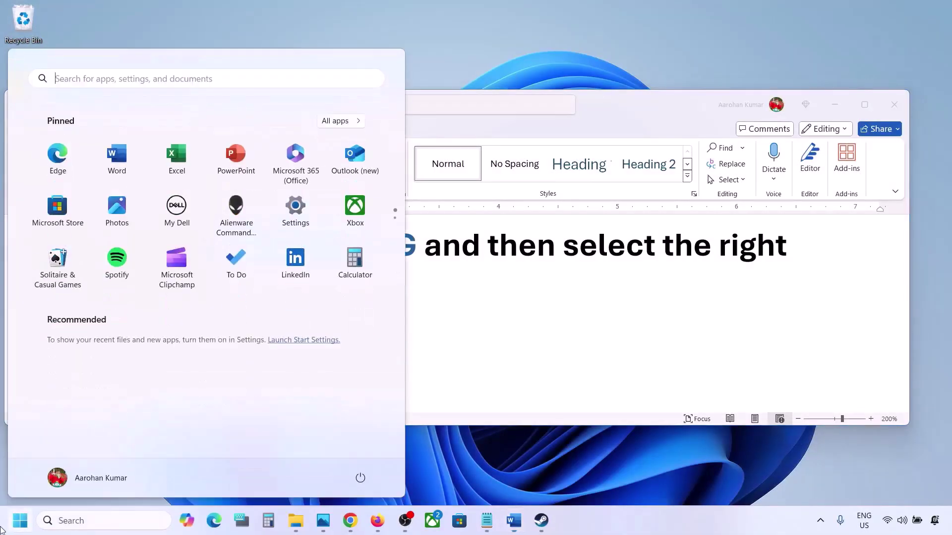
left_click(449, 392)
scroll(446, 385, "down", 5)
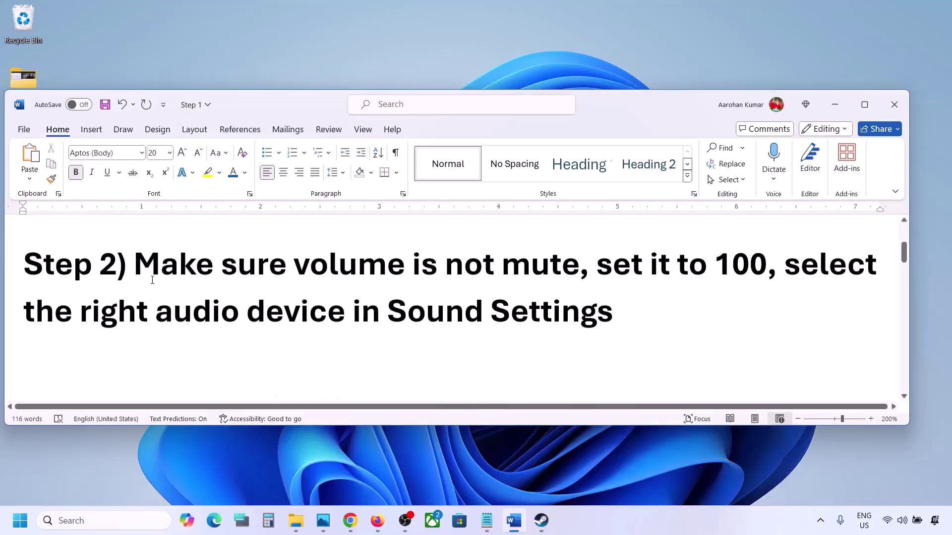
left_click_drag(135, 267, 579, 268)
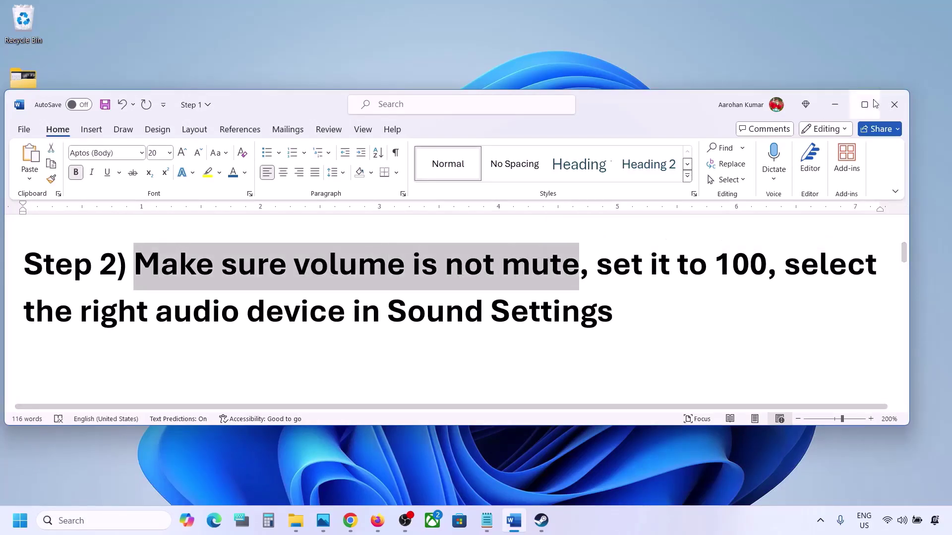
left_click(835, 105)
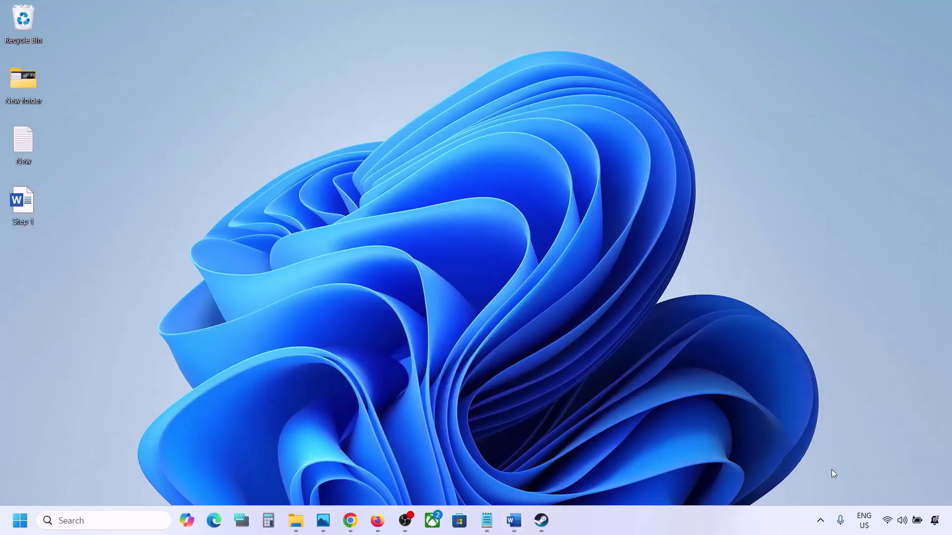
Open the Windows volume mixer, review the app volumes, set Steam to 100 and close Settings.
right_click(903, 523)
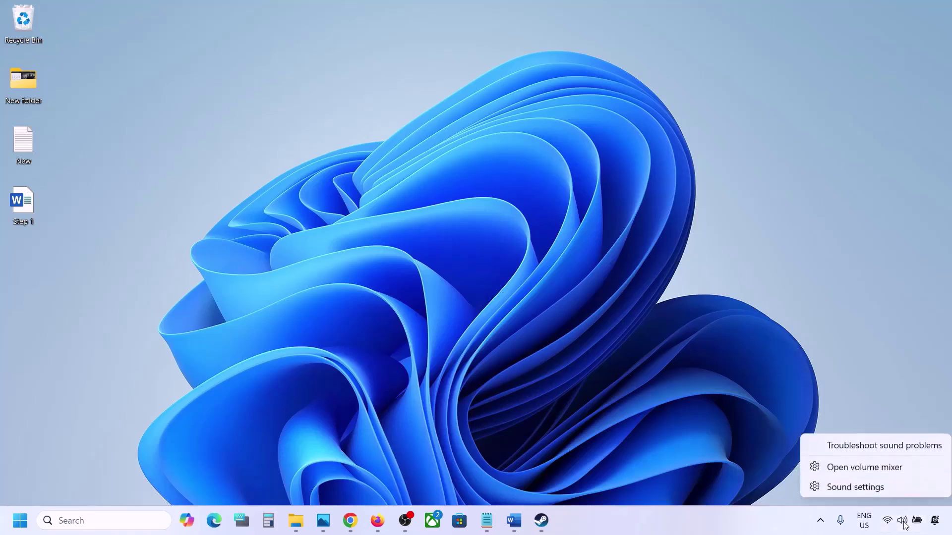
left_click(876, 468)
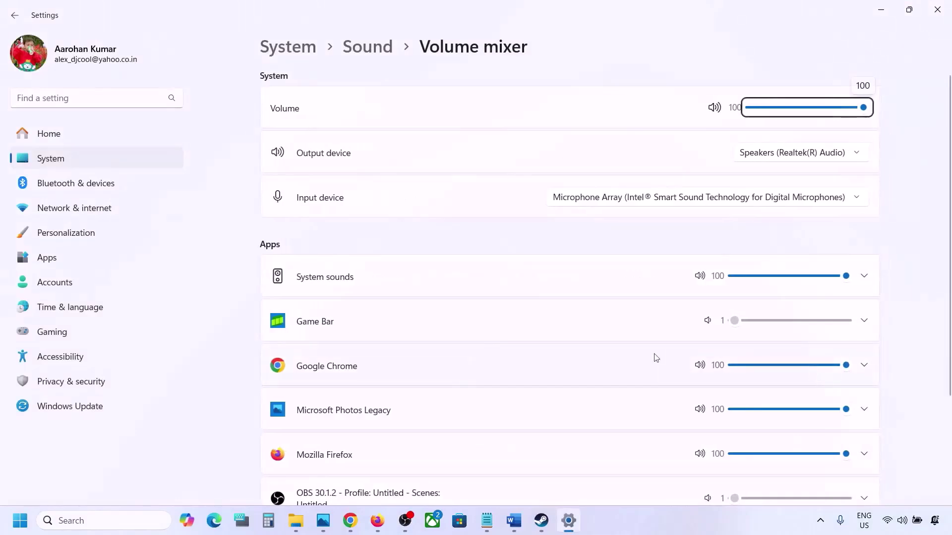
scroll(591, 353, "down", 1)
scroll(591, 353, "down", 1)
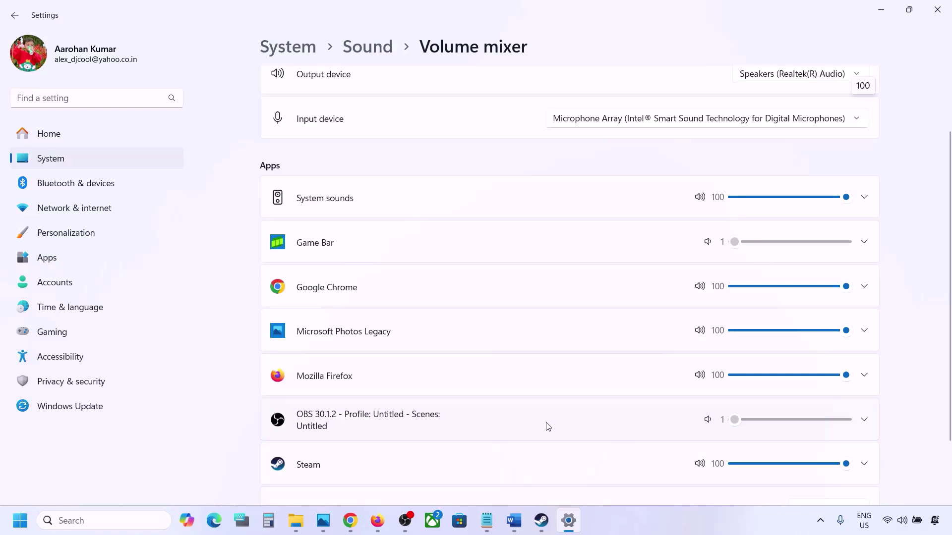
scroll(548, 426, "down", 1)
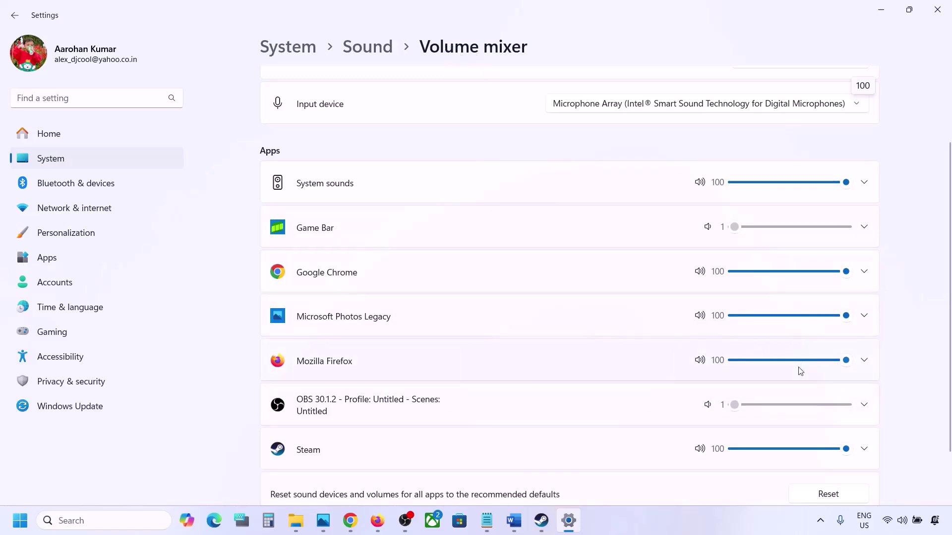
mouse_move(846, 451)
left_mouse_down()
mouse_move(760, 451)
mouse_move(857, 450)
left_mouse_up()
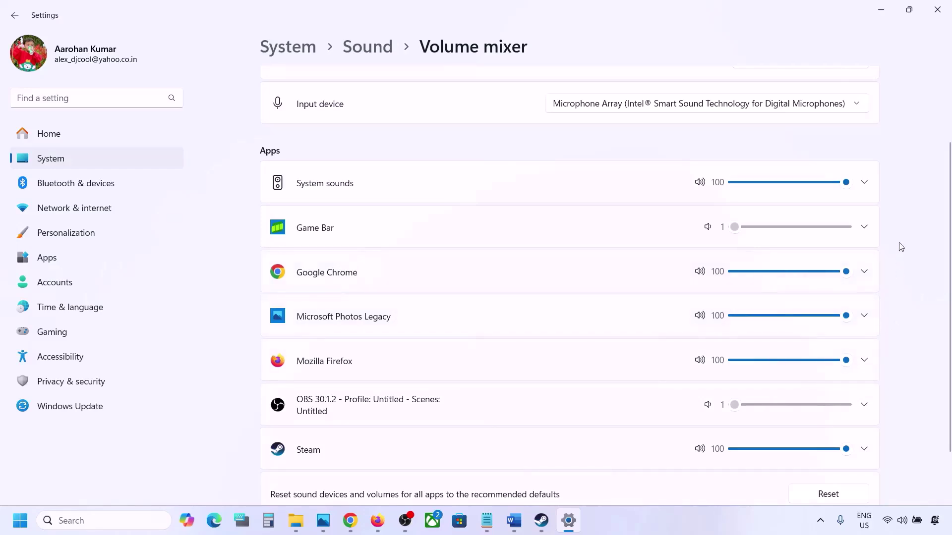
left_click(937, 9)
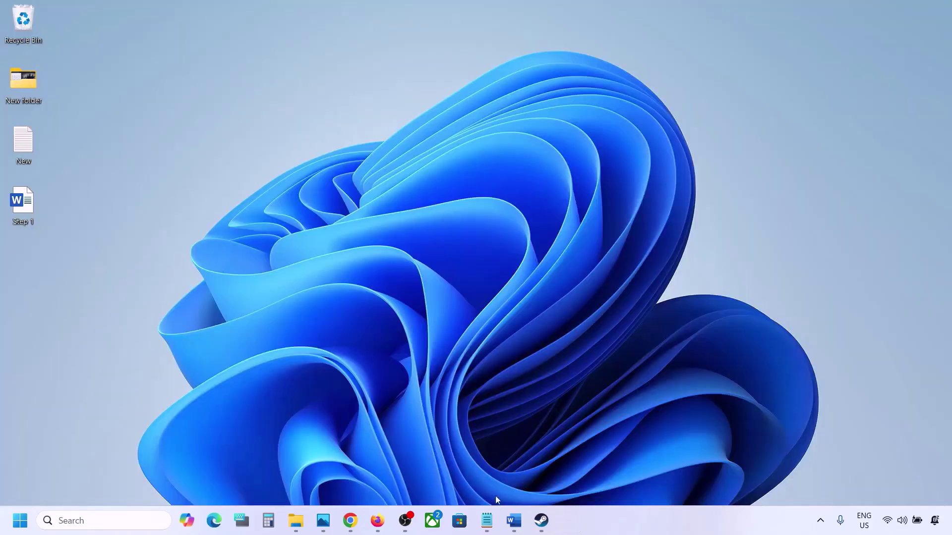
Switch to the Word document and highlight "right audio device in Sound Settings" in Step 2.
left_click(514, 521)
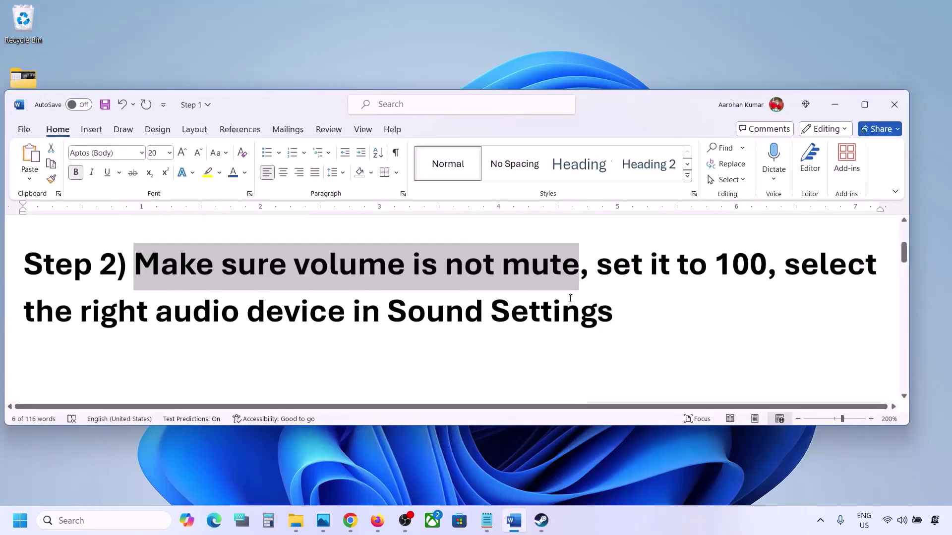
left_click_drag(78, 322, 614, 322)
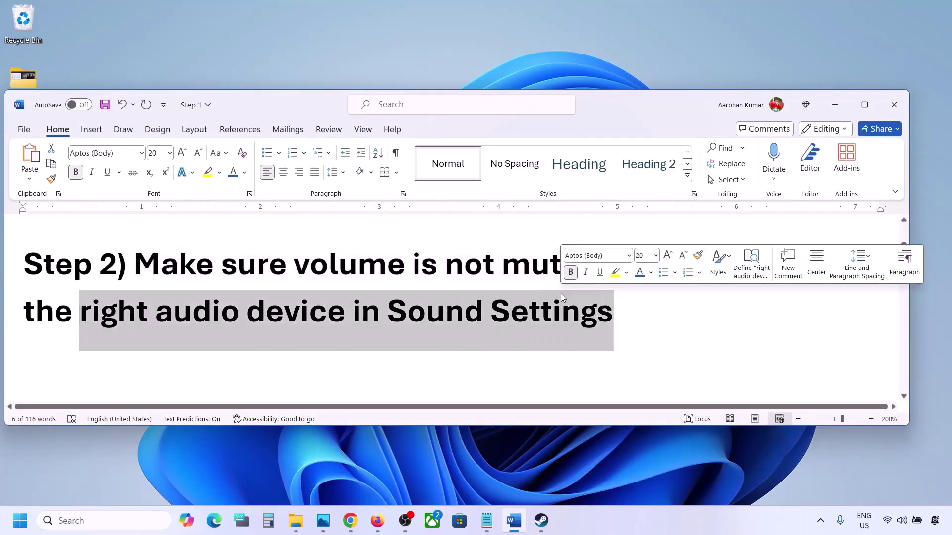
Open the Windows Sound settings and choose Speakers (Realtek(R) Audio) as the device for playing sound.
left_click(902, 523)
right_click(901, 524)
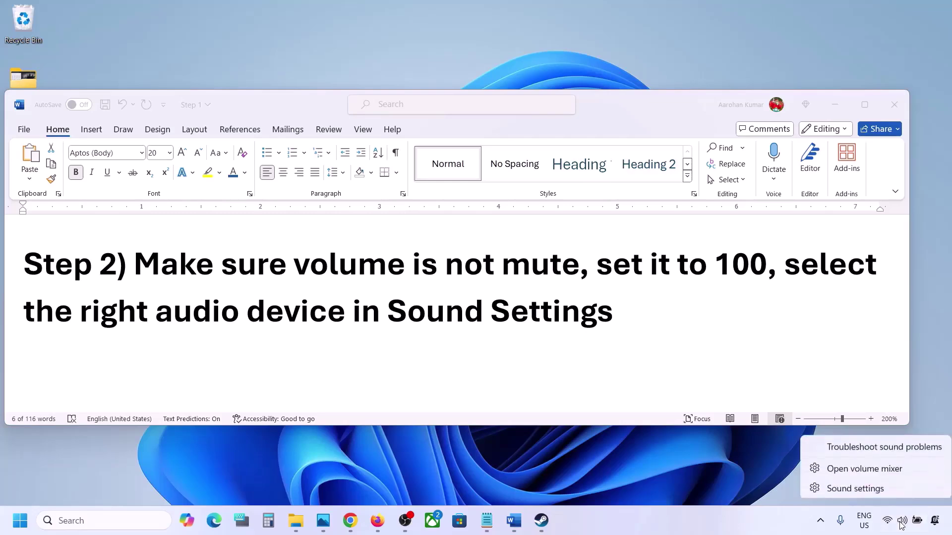
left_click(875, 491)
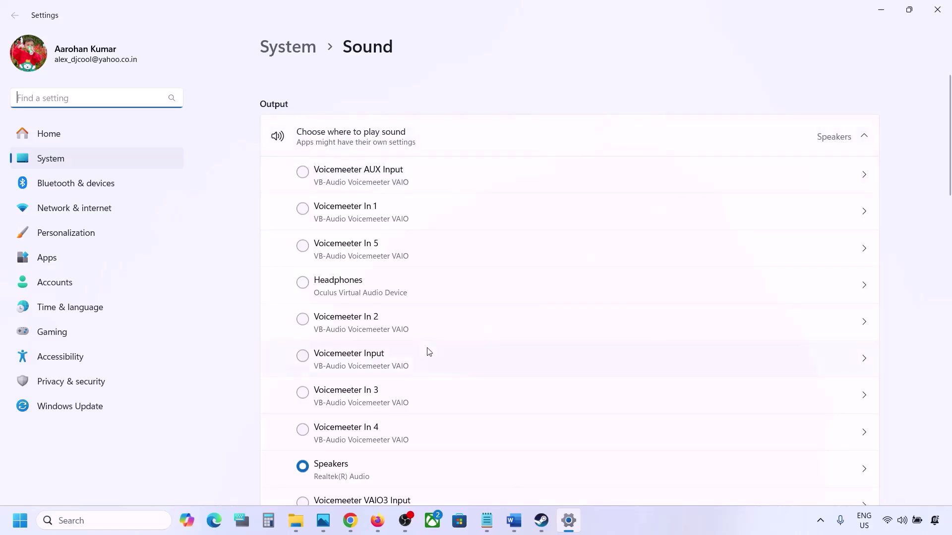
scroll(427, 351, "down", 2)
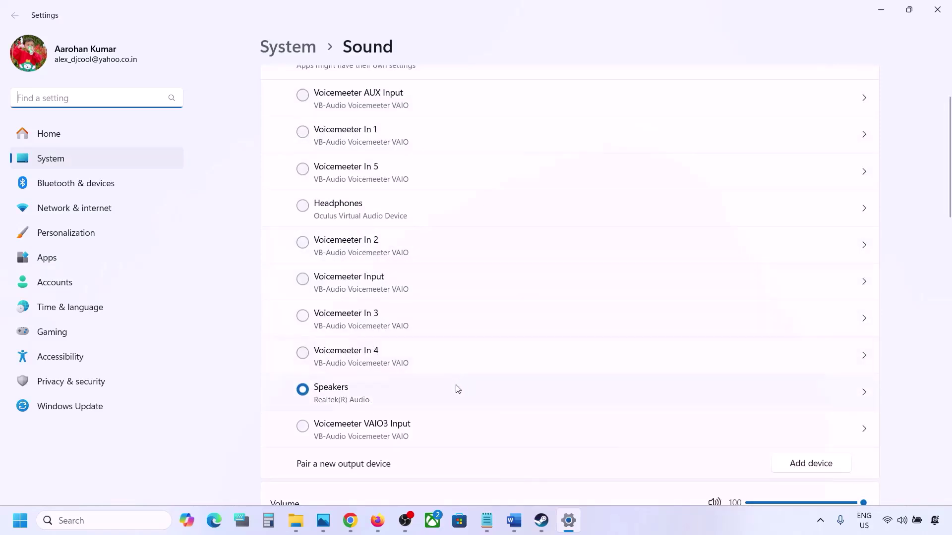
left_click(346, 395)
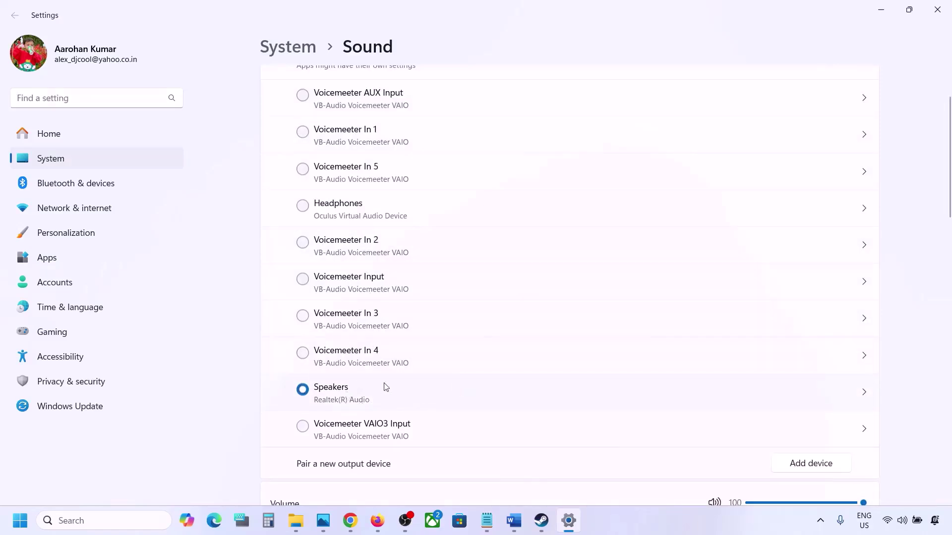
Review the output volume, input devices, input volume and advanced options in Sound settings, and close Settings.
scroll(365, 397, "down", 5)
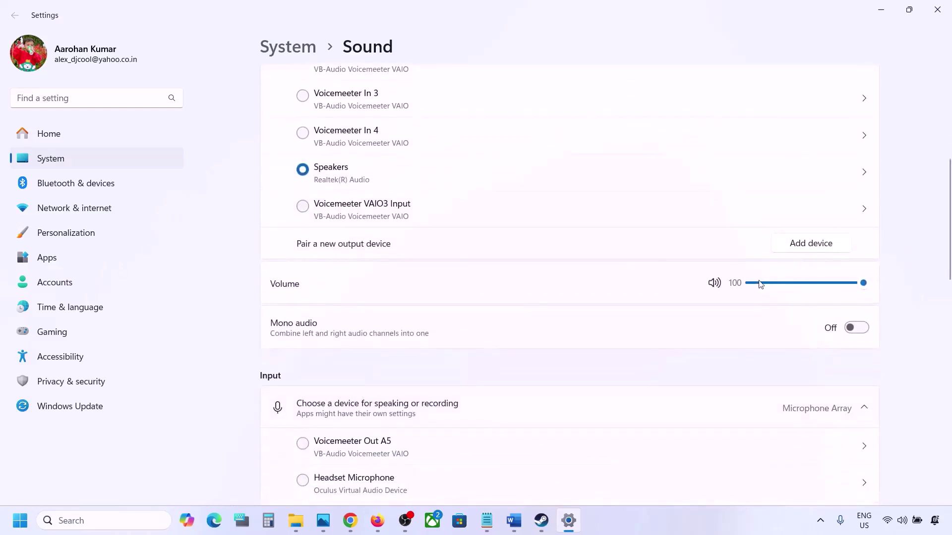
scroll(634, 355, "down", 5)
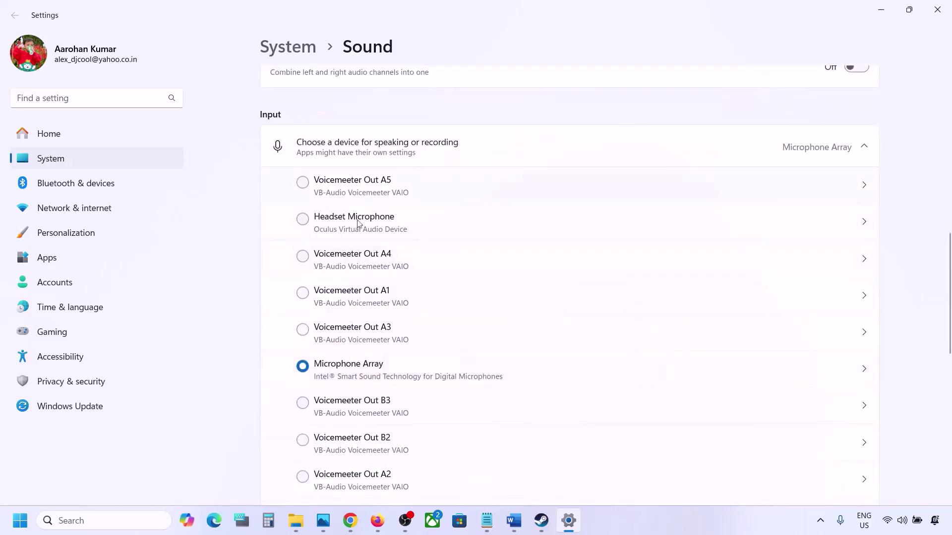
scroll(386, 415, "down", 2)
scroll(485, 359, "down", 1)
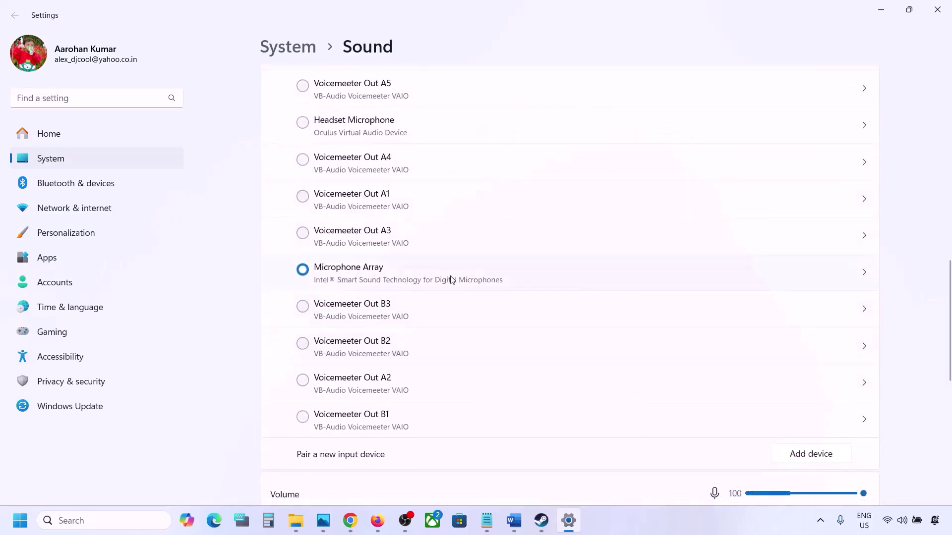
scroll(425, 286, "down", 1)
scroll(425, 286, "down", 5)
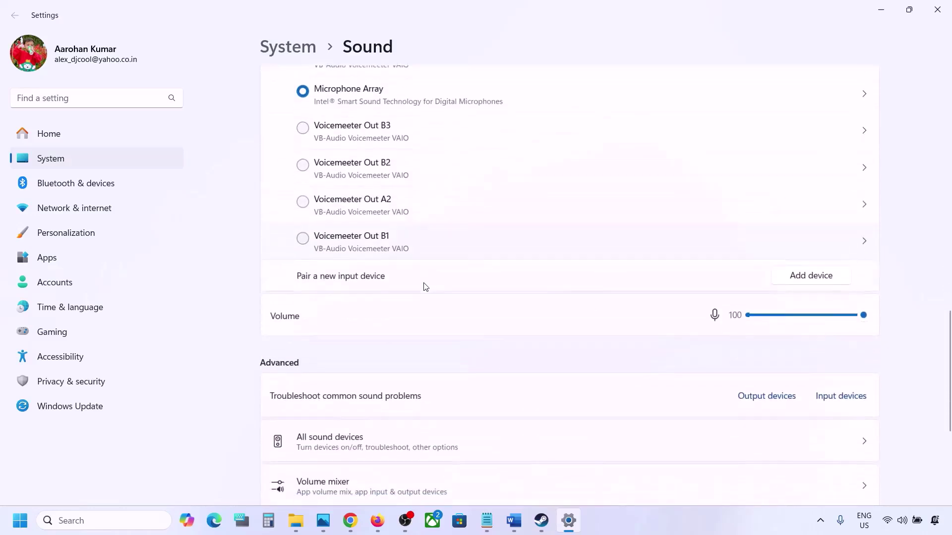
scroll(421, 237, "up", 4)
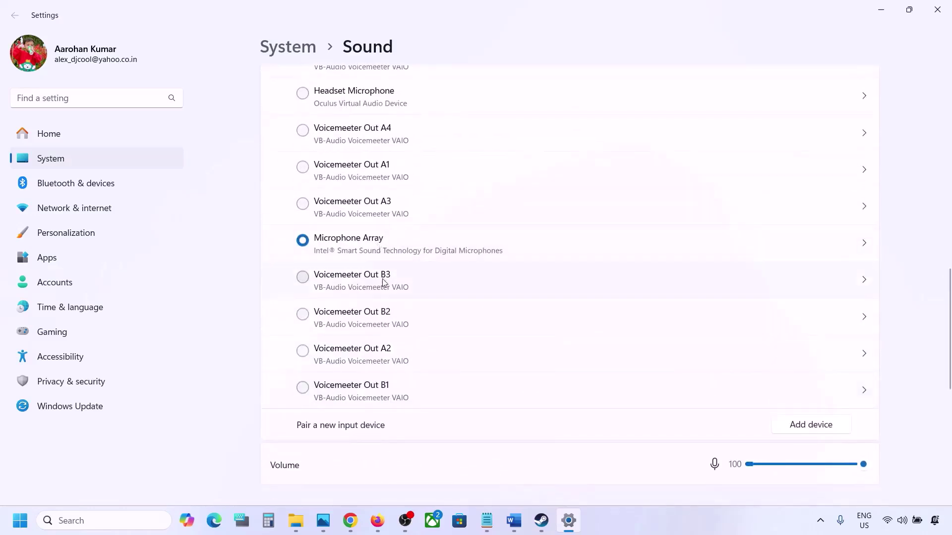
scroll(384, 344, "down", 3)
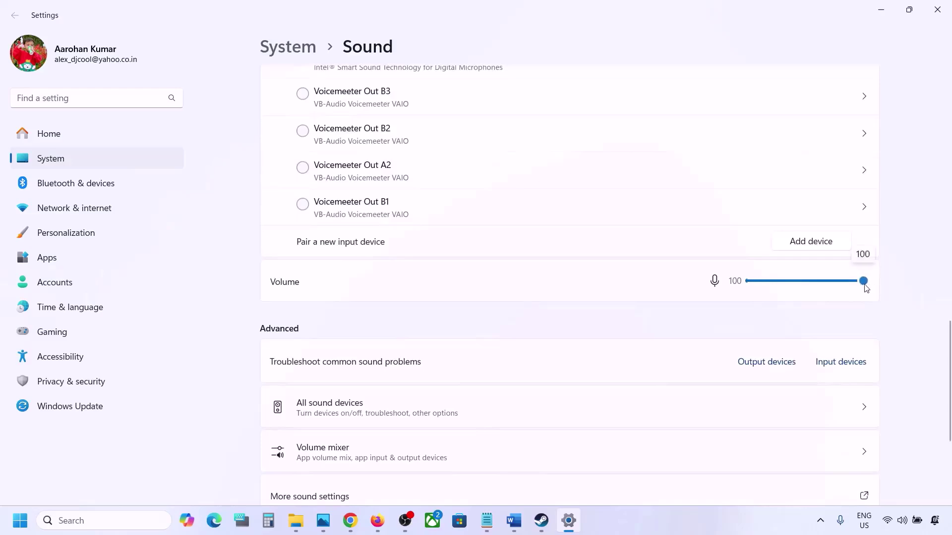
scroll(629, 338, "down", 1)
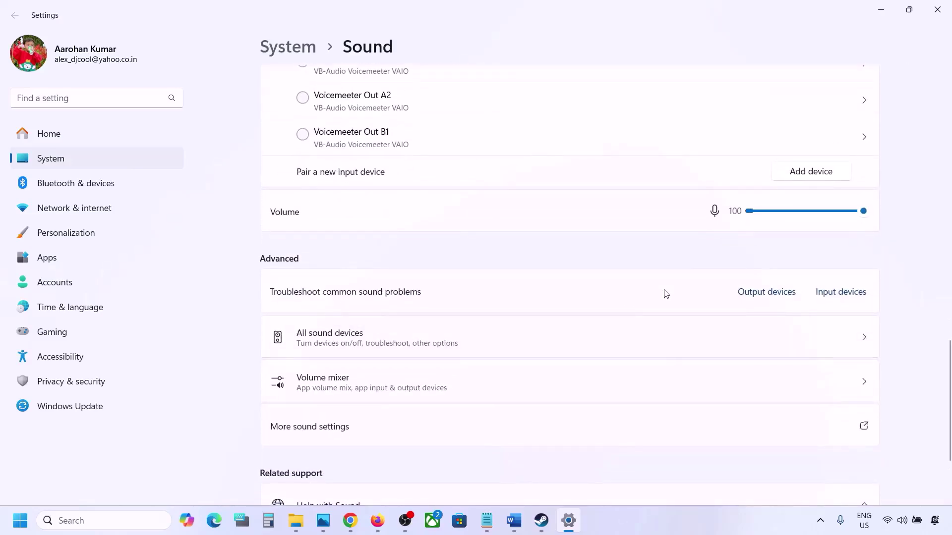
scroll(665, 293, "down", 2)
left_click(937, 10)
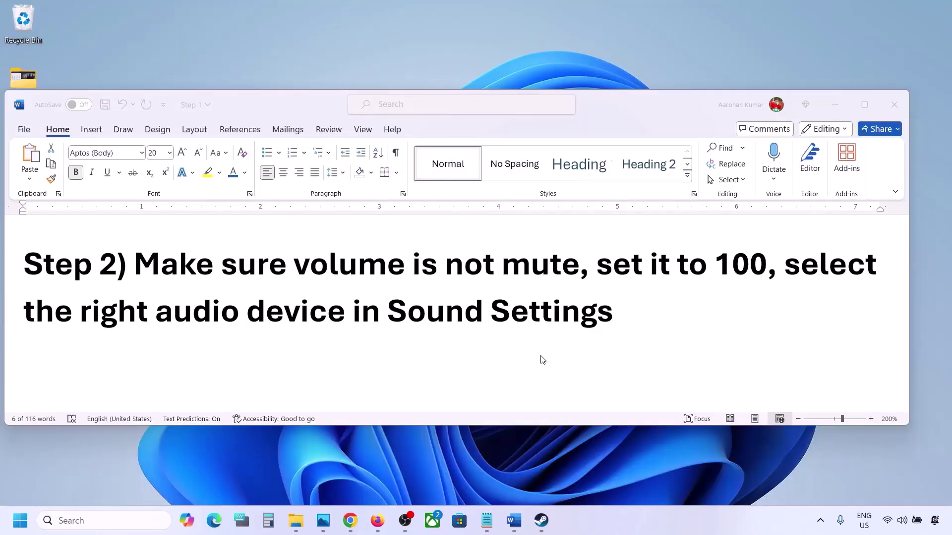
Go to Step 3 in the Word document and highlight "Restart the game, Restart PC".
scroll(440, 346, "down", 3)
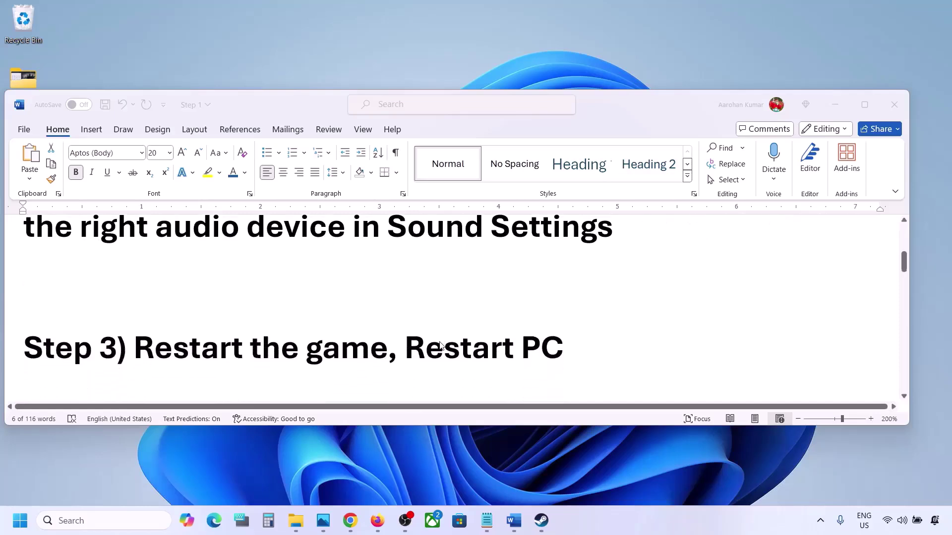
double_click(171, 334)
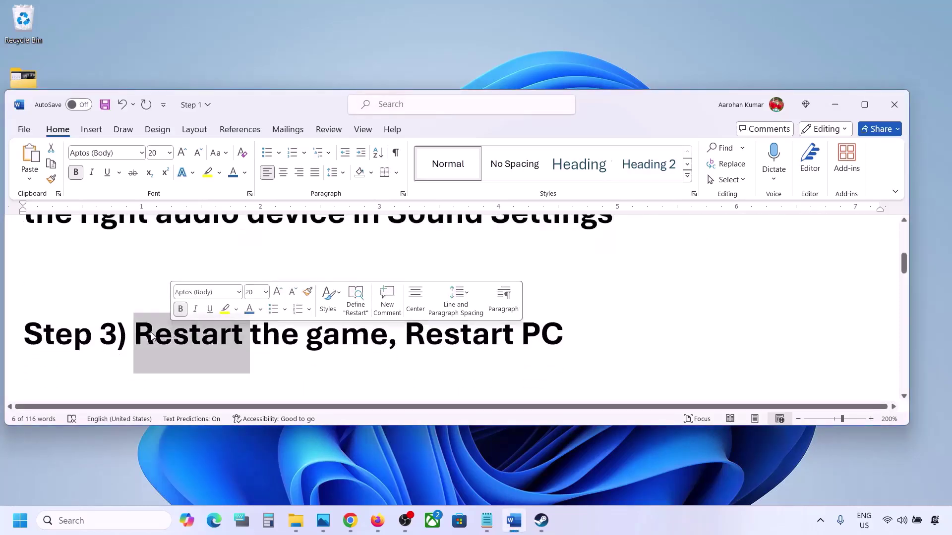
left_click(270, 331)
left_click_drag(166, 339, 564, 334)
Go to Step 4 in the document, highlight "Set Sound Sample rate to 48/44k" and clear the selection.
scroll(301, 326, "down", 3)
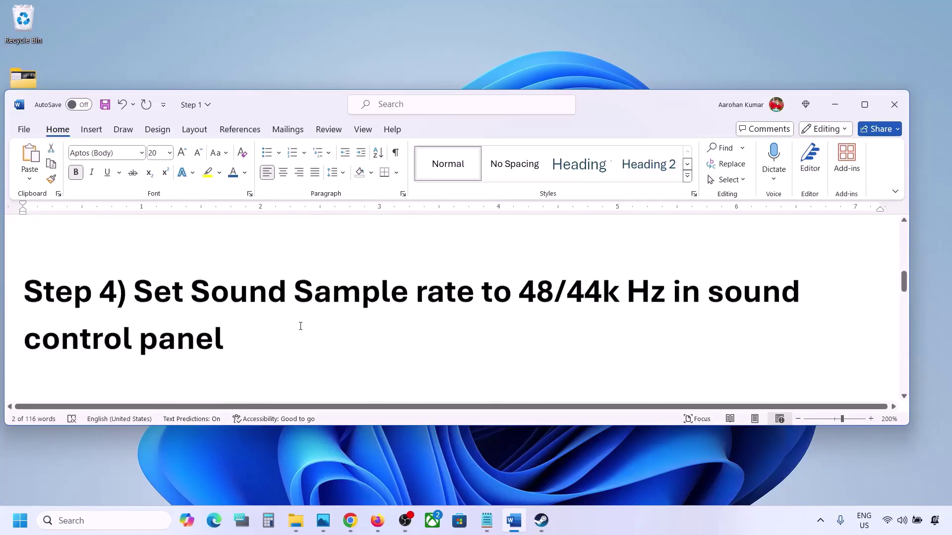
left_click_drag(138, 292, 609, 296)
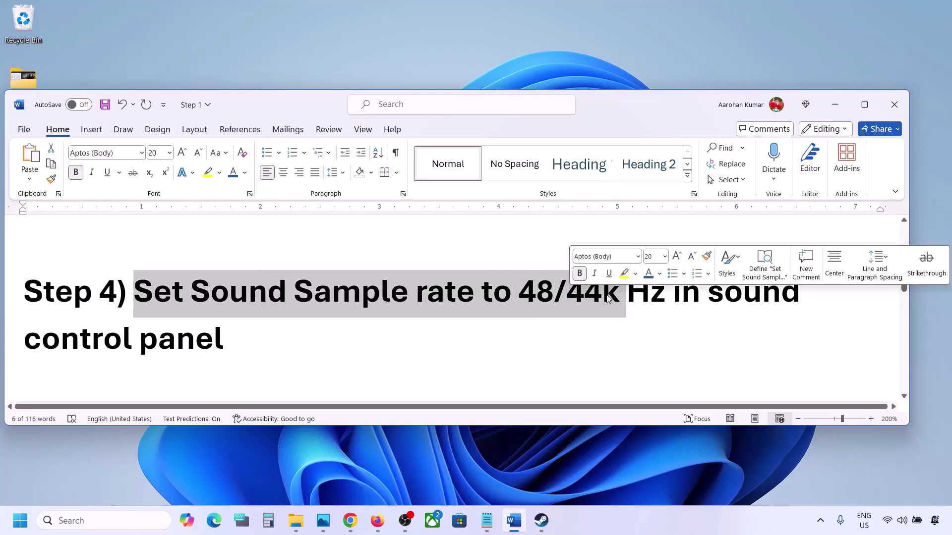
left_click(608, 295)
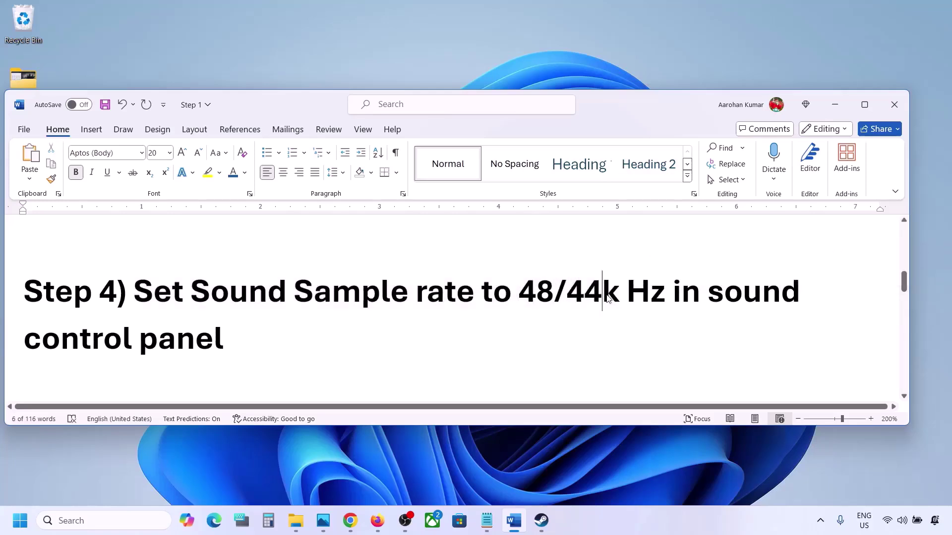
Open the Control Panel through Windows search and bring up the Sound dialog from Hardware and Sound.
left_click(62, 521)
type("control")
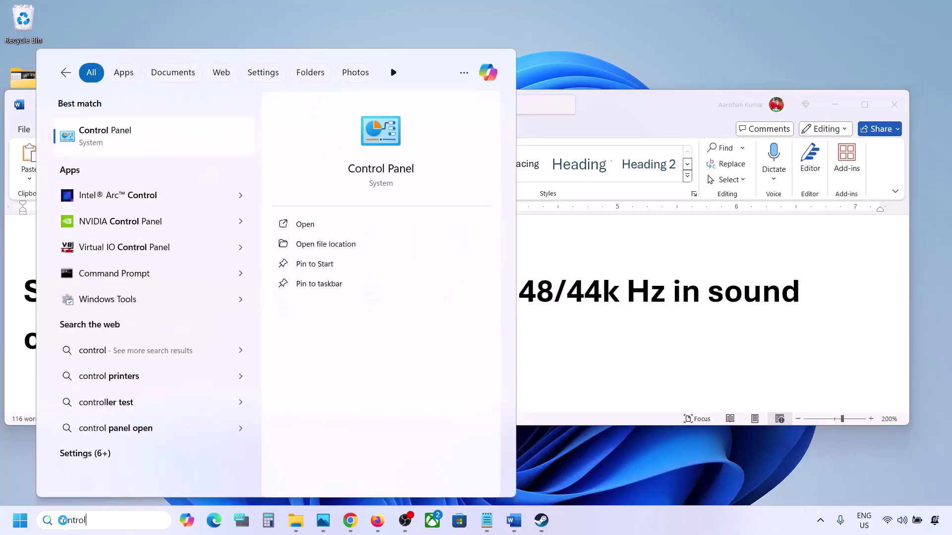
key("Return")
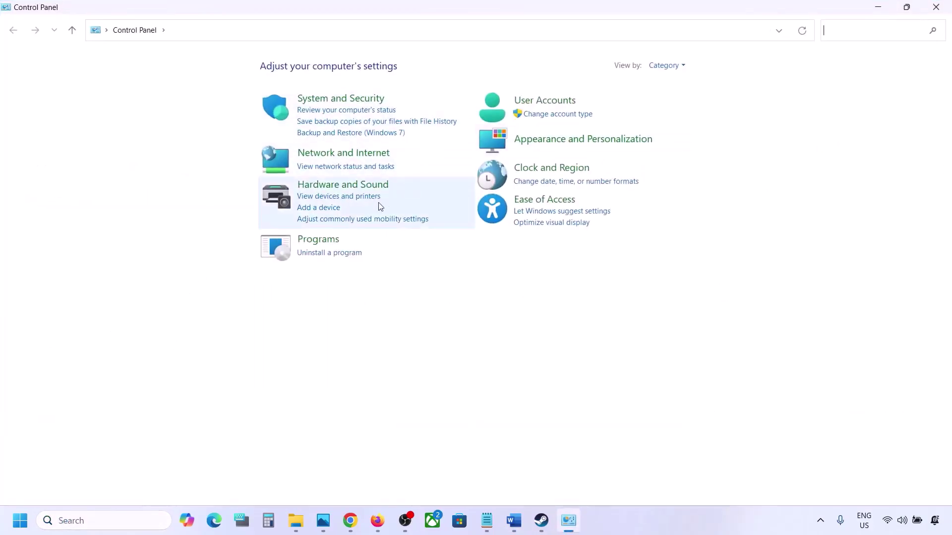
left_click(354, 188)
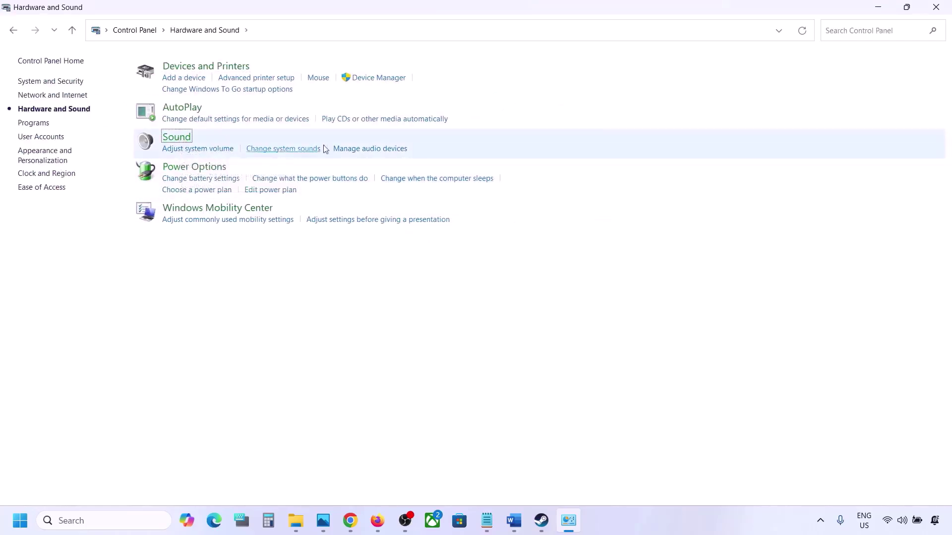
left_click_drag(185, 55, 427, 119)
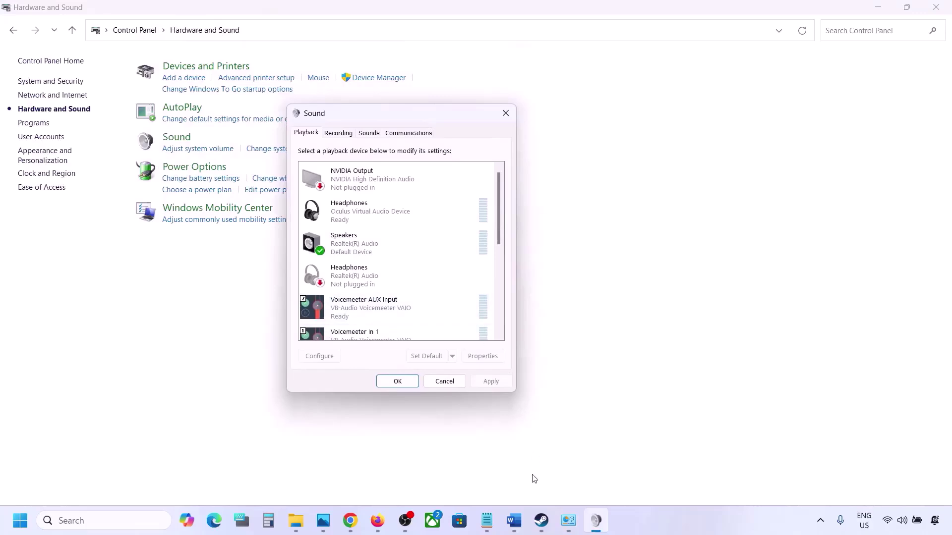
left_click(520, 519)
left_click(520, 520)
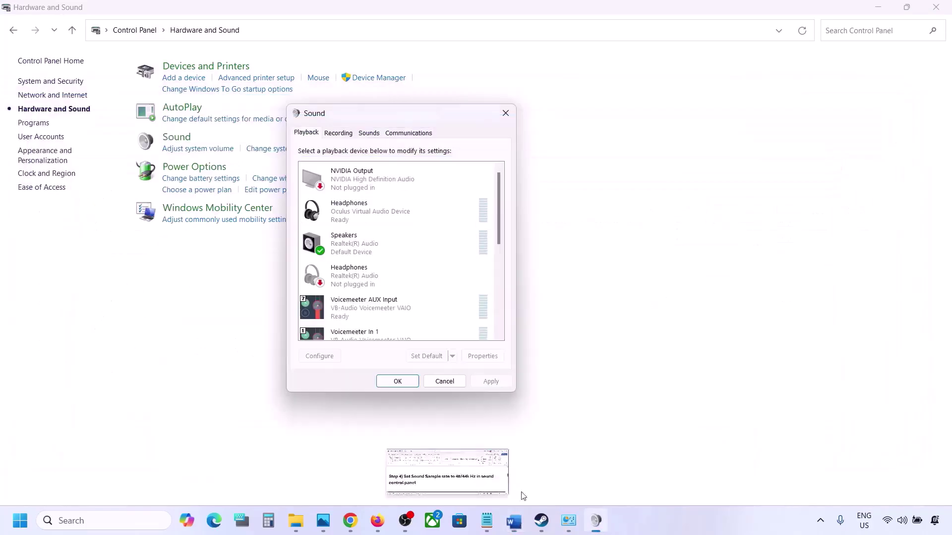
Open the advanced properties of the Speakers (Realtek(R) Audio) playback device and view its default format options.
left_click(351, 248)
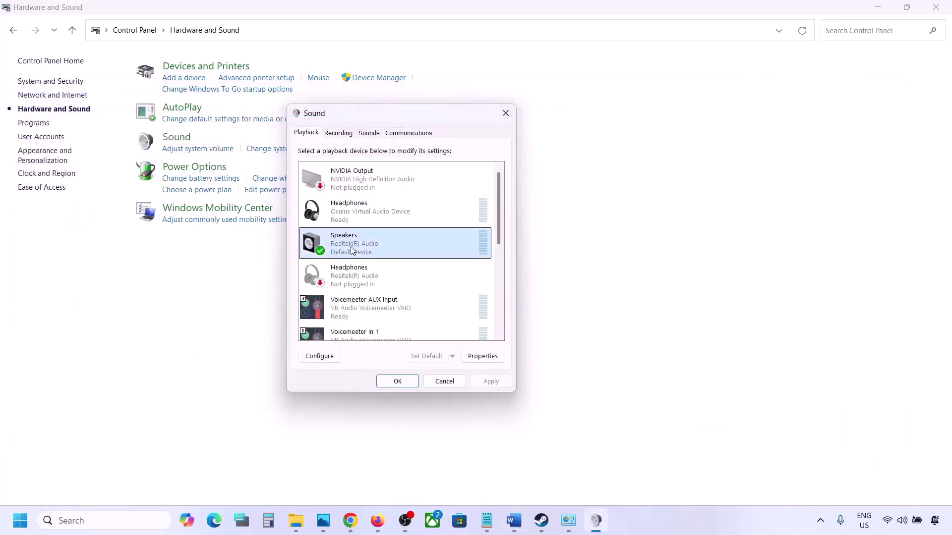
right_click(403, 250)
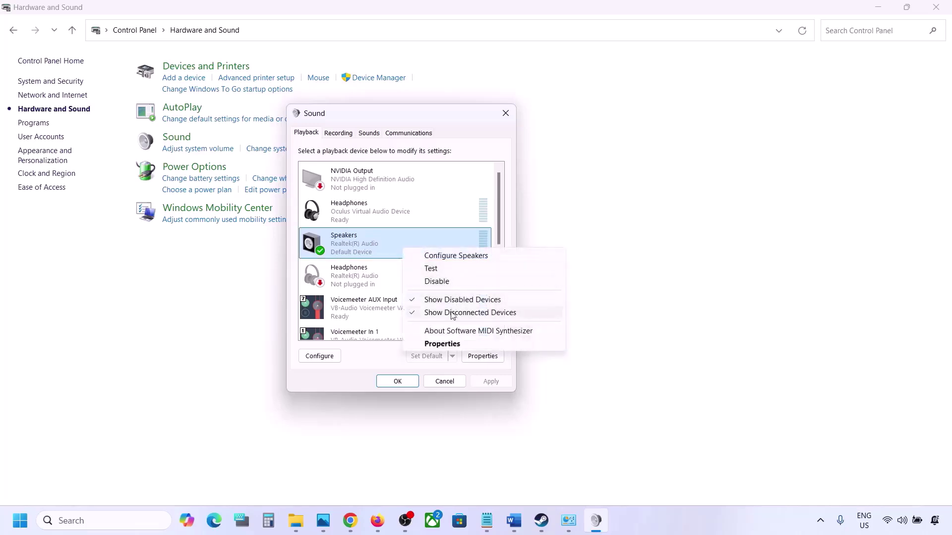
left_click(444, 343)
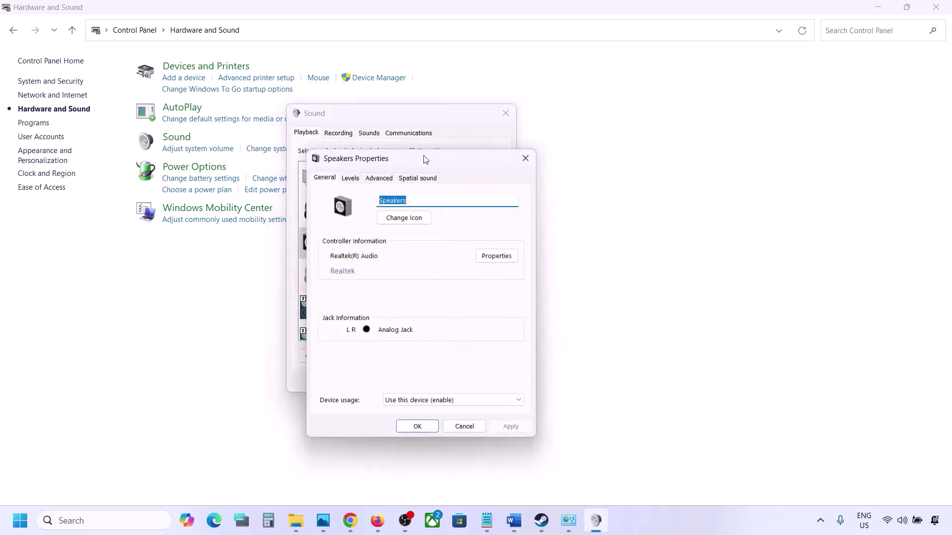
left_click_drag(425, 159, 476, 115)
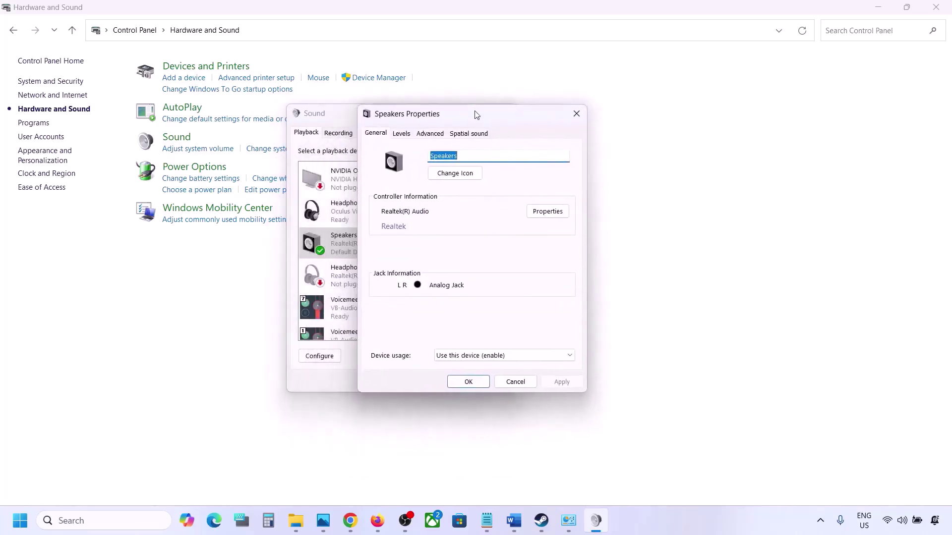
left_click(429, 135)
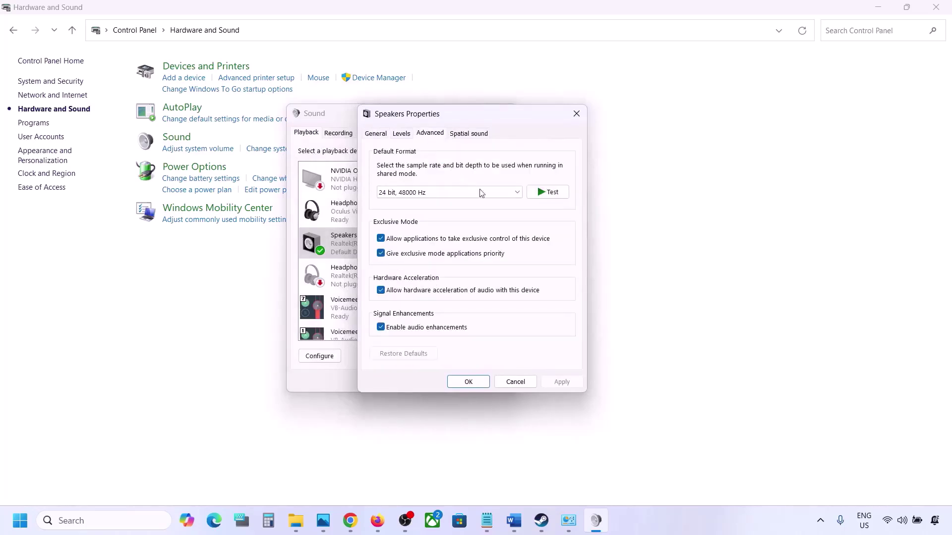
left_click(517, 194)
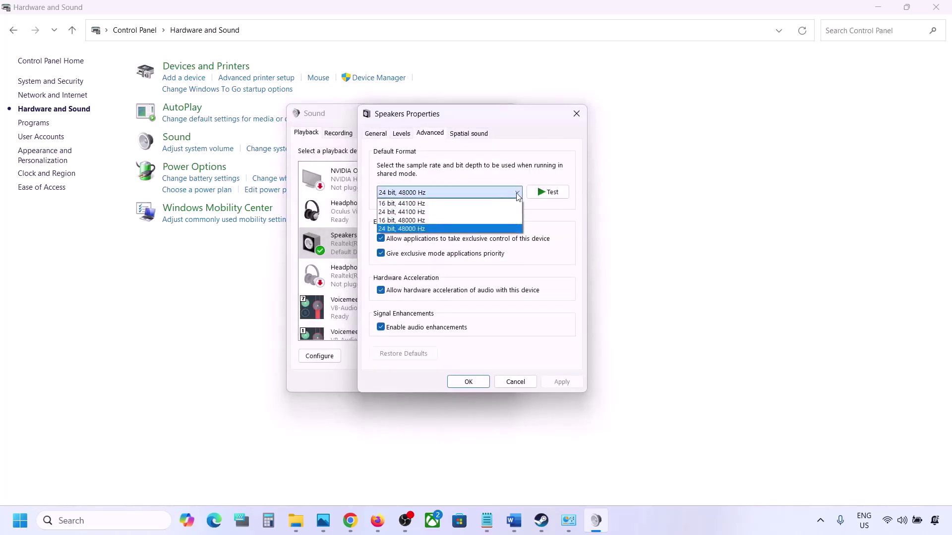
left_click(557, 241)
Switch to the Word document, highlight "48/44k" in Step 4 and minimize the document.
left_click(513, 521)
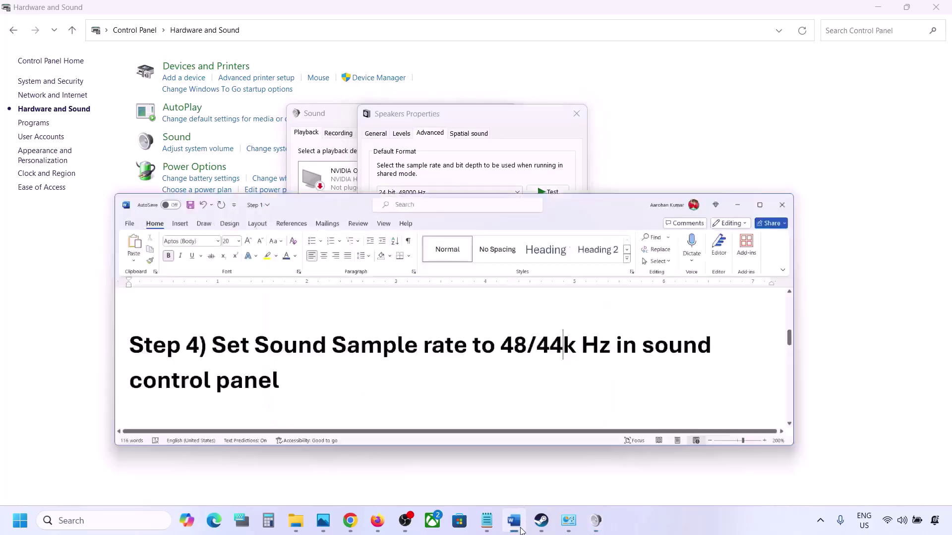
double_click(600, 292)
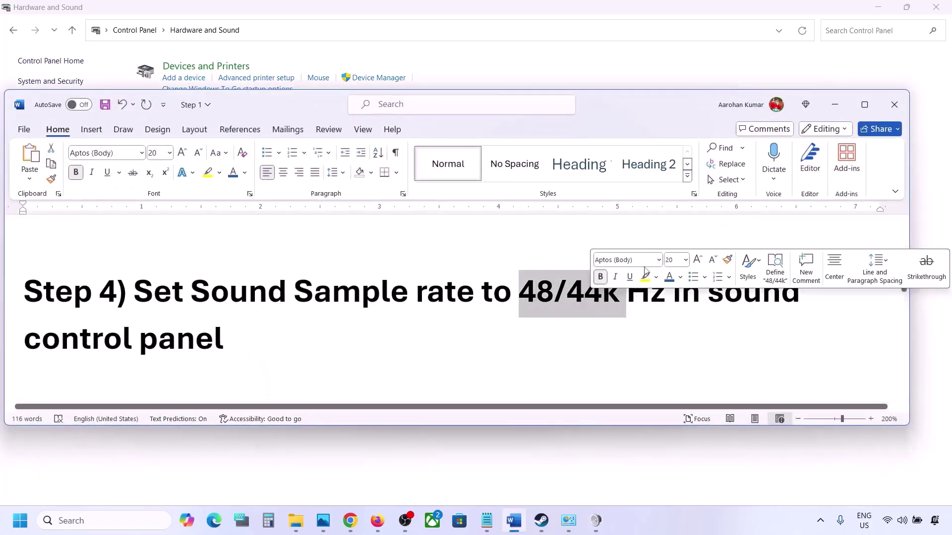
left_click(837, 104)
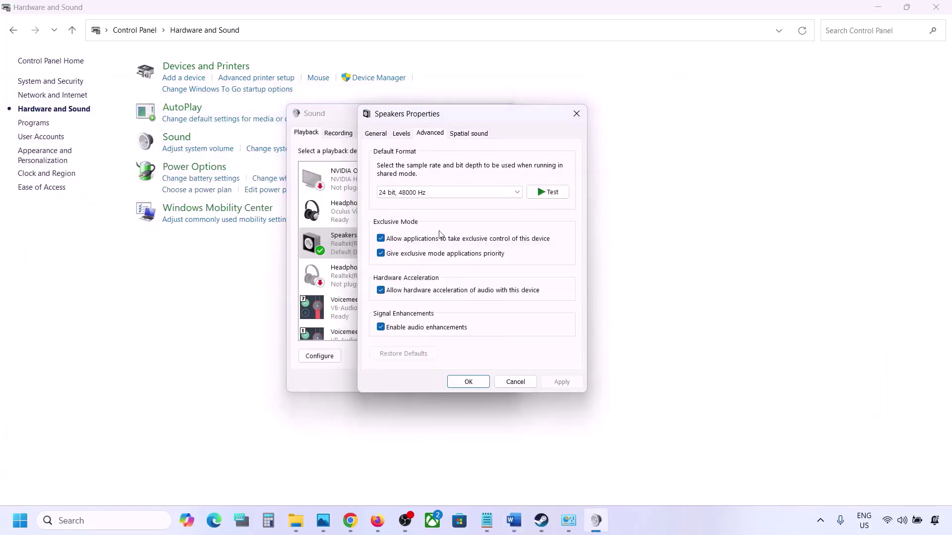
Choose 24 bit, 48000 Hz as the speakers' default format, switch it to 24 bit, 44100 Hz and apply, agreeing to continue.
left_click(457, 195)
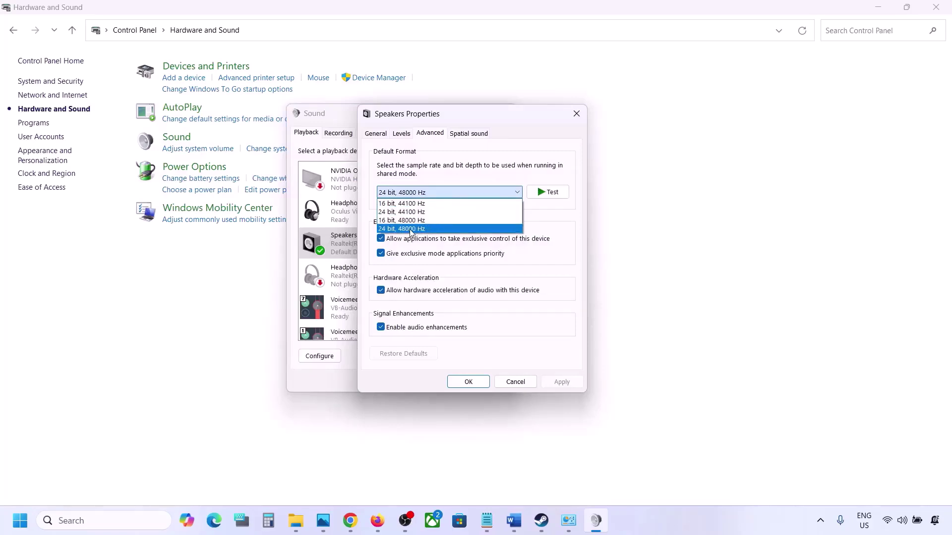
left_click(415, 229)
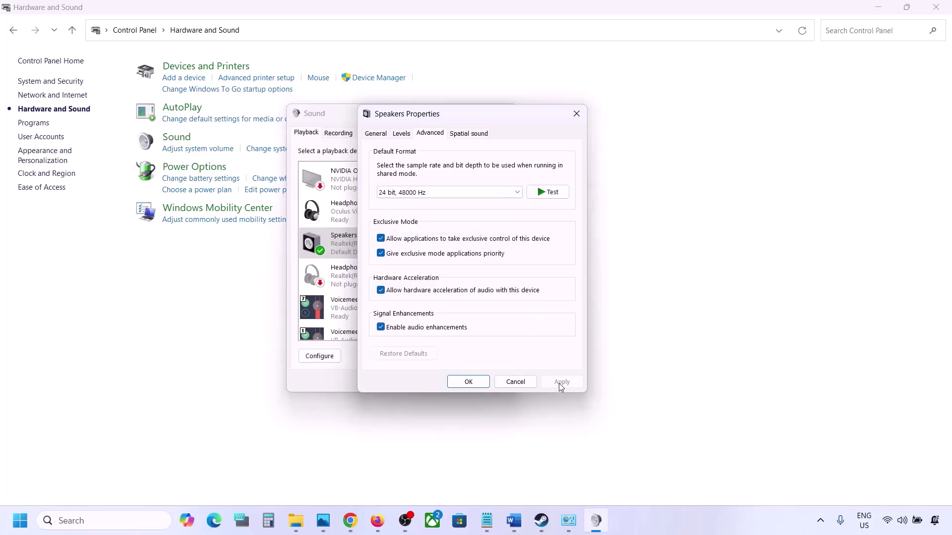
left_click(478, 194)
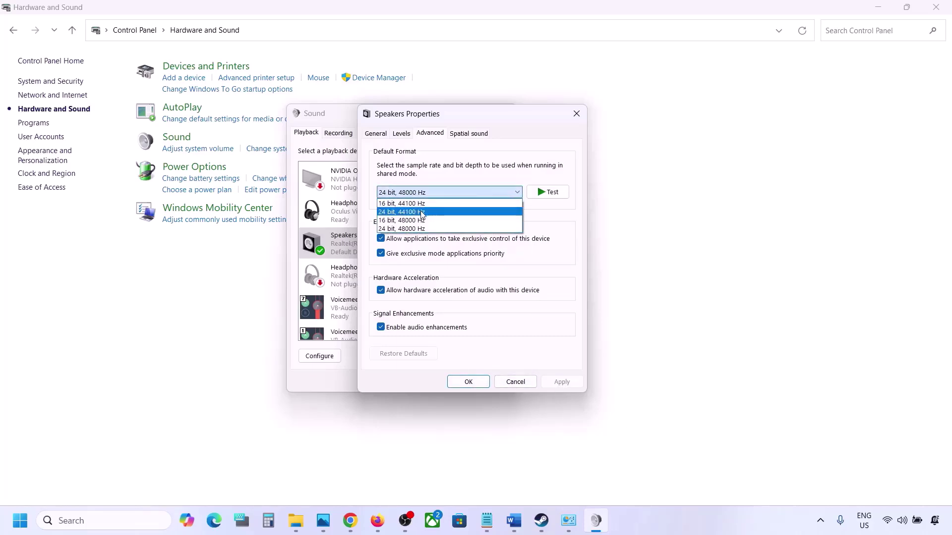
left_click(422, 214)
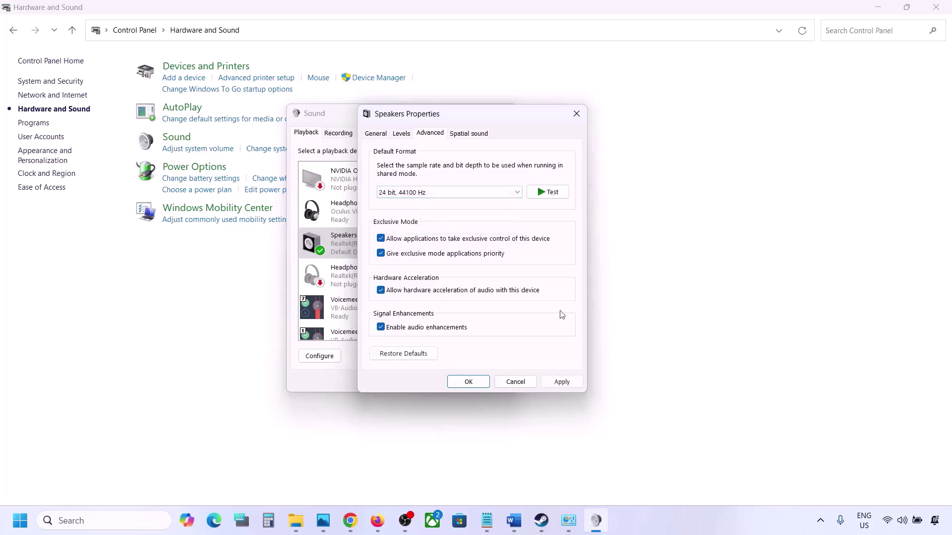
left_click(552, 387)
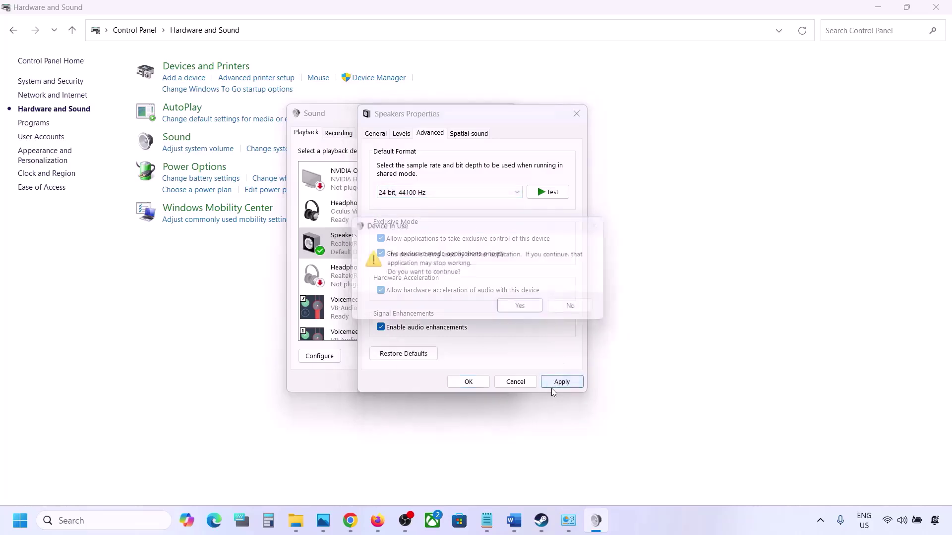
left_click(526, 313)
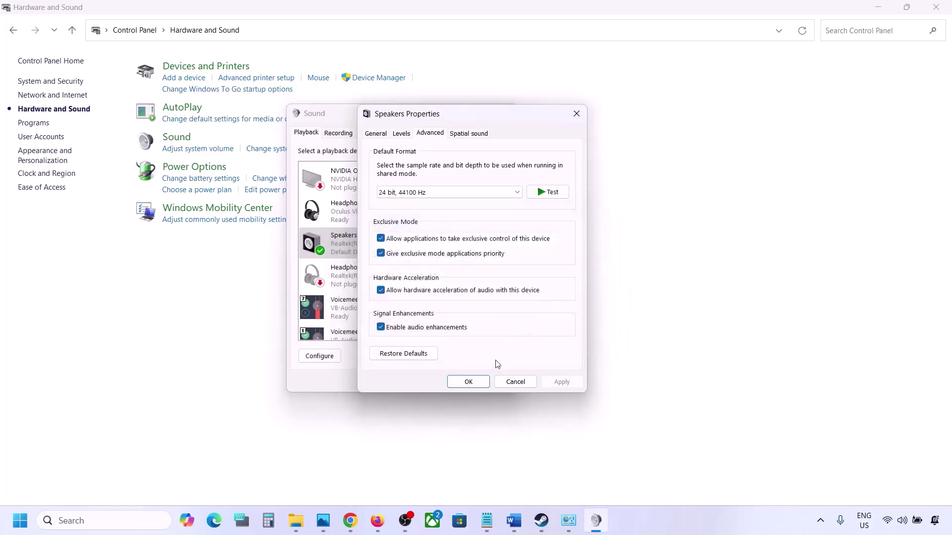
Set the speakers' default format to 24 bit, 48000 Hz, apply it and close the Speakers Properties and Sound dialogs.
left_click(430, 190)
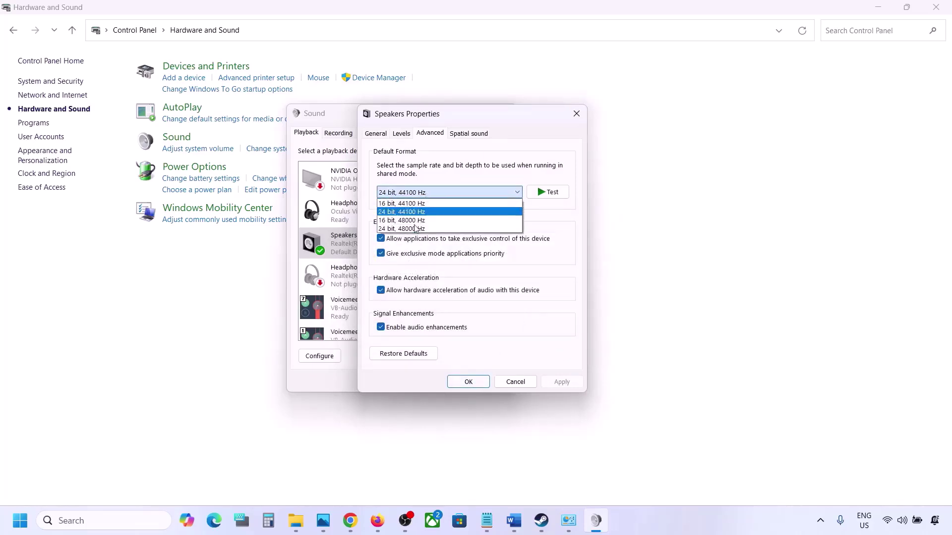
left_click(412, 229)
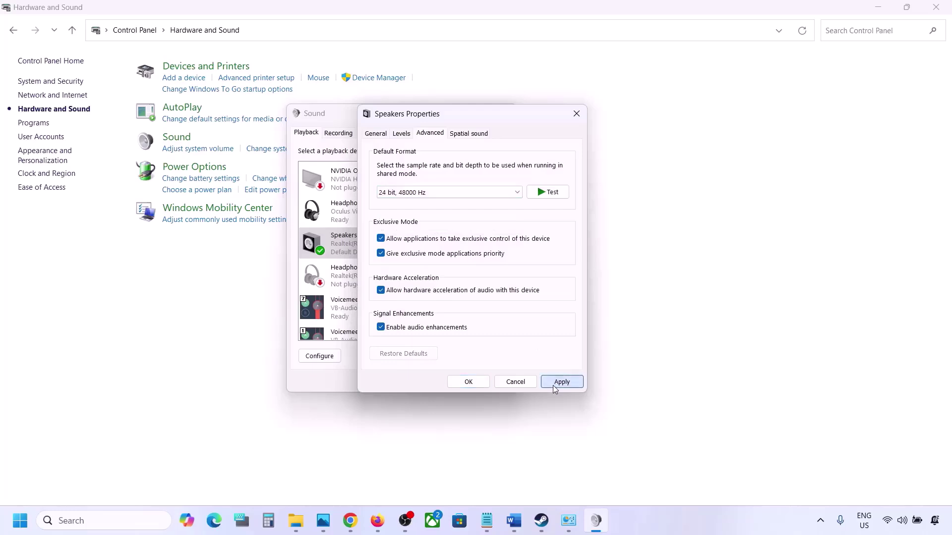
left_click(559, 381)
left_click(468, 381)
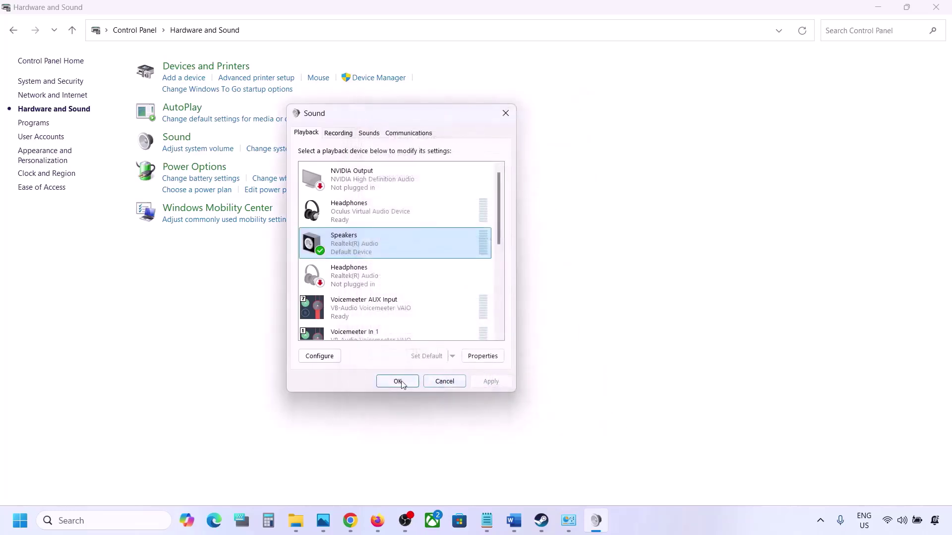
left_click(397, 381)
Switch to the Word document, highlight the Step 5 advice about reconnecting the controller, and highlight "Turn off Spatial Sound" in Step 6.
left_click(514, 520)
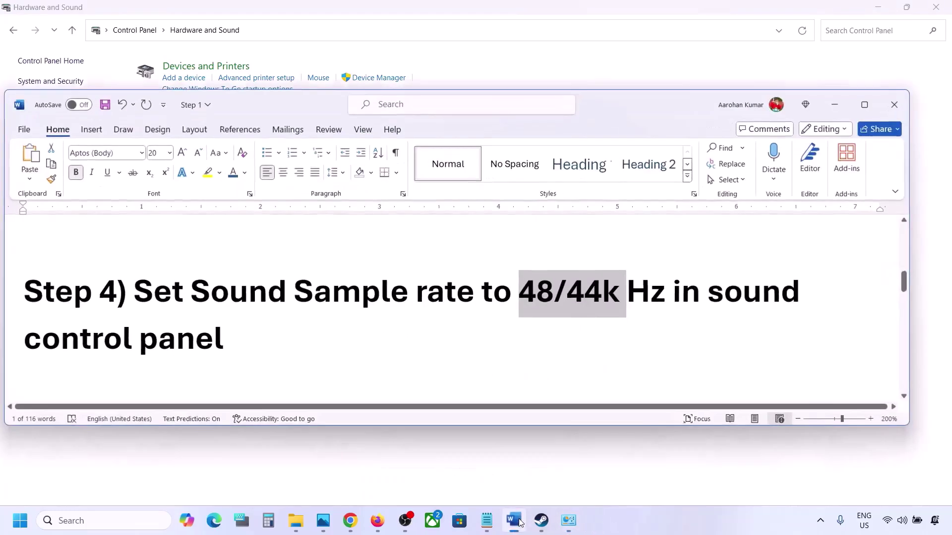
scroll(392, 314, "down", 3)
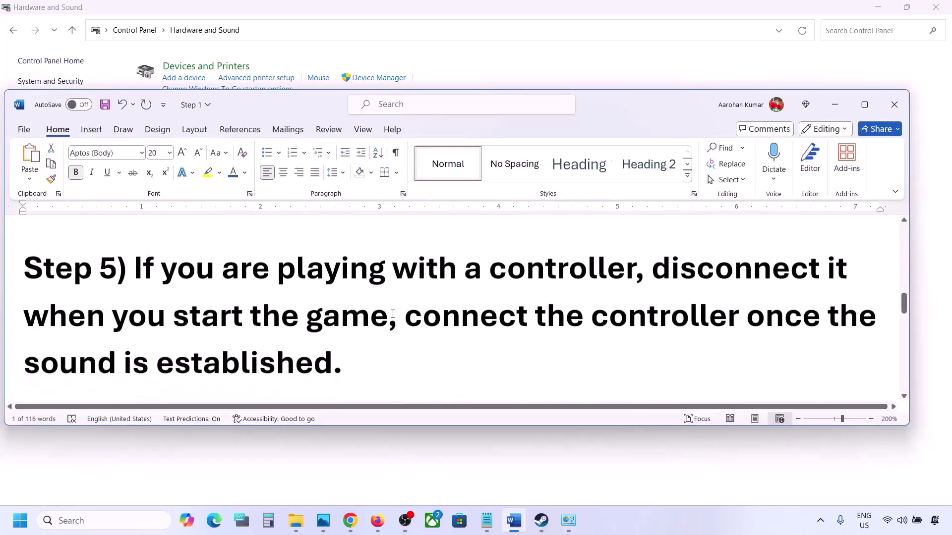
left_click_drag(154, 275, 334, 354)
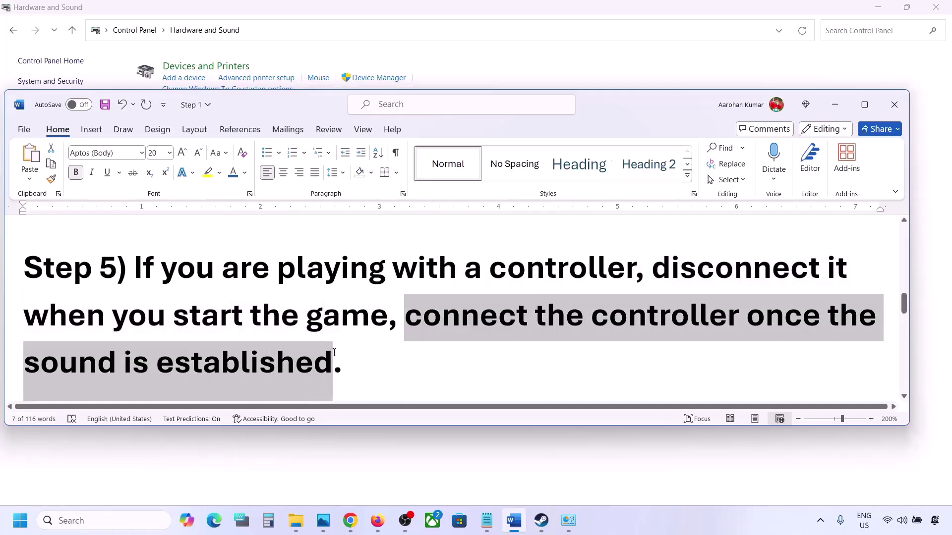
left_click(334, 353)
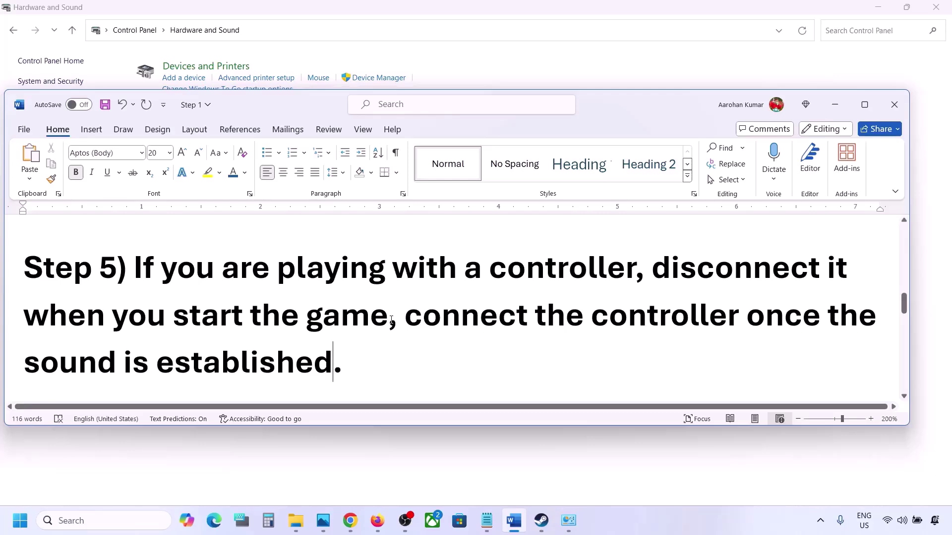
scroll(391, 320, "down", 5)
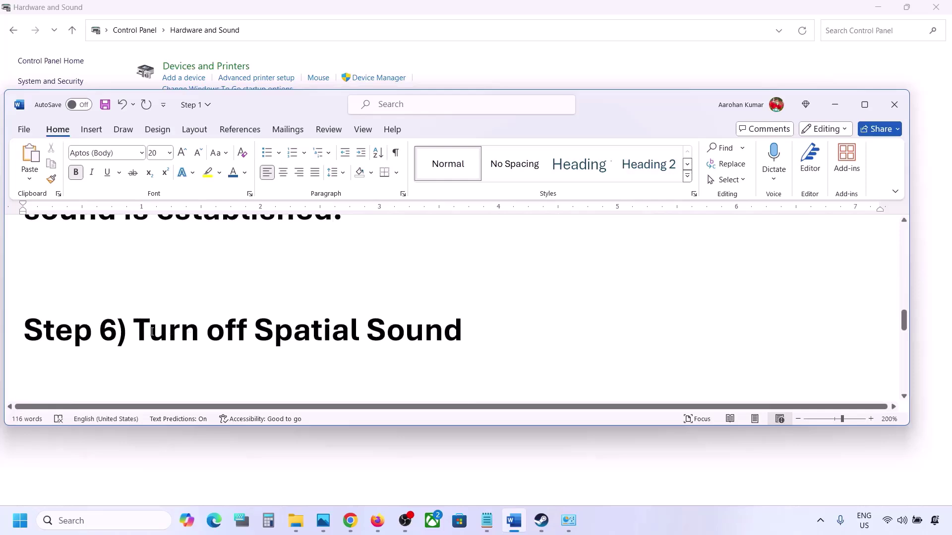
left_click_drag(152, 332, 448, 311)
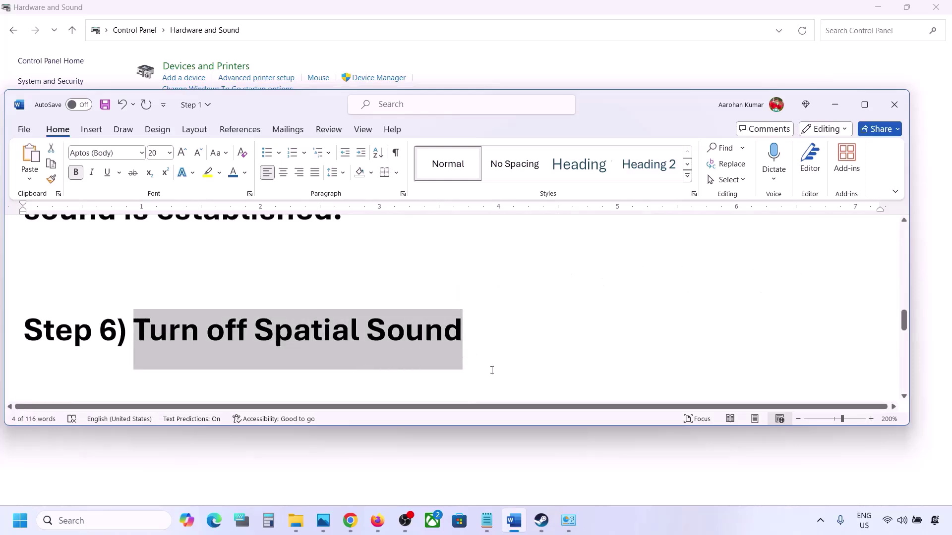
Find and open the Control Panel through Windows search, and bring up the Sound dialog from Hardware and Sound.
left_click(94, 520)
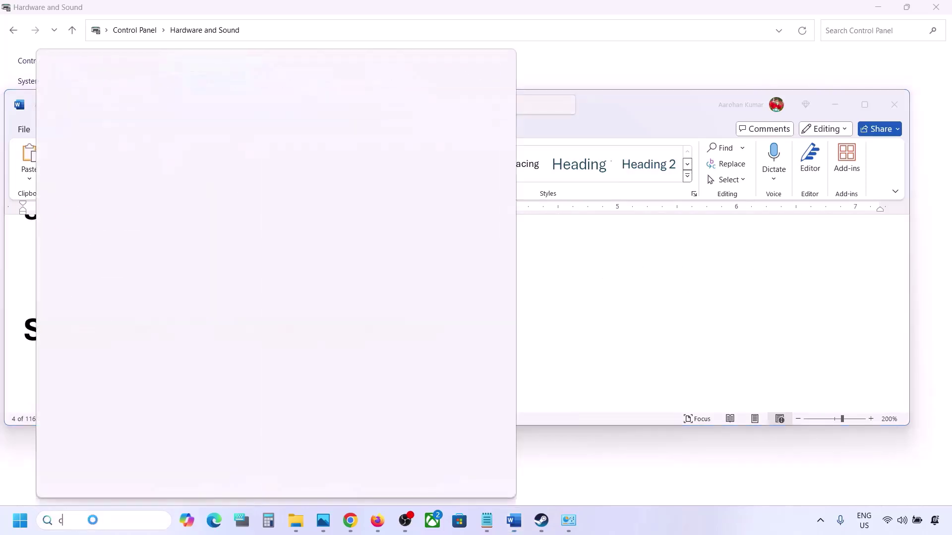
type("control")
key("Return")
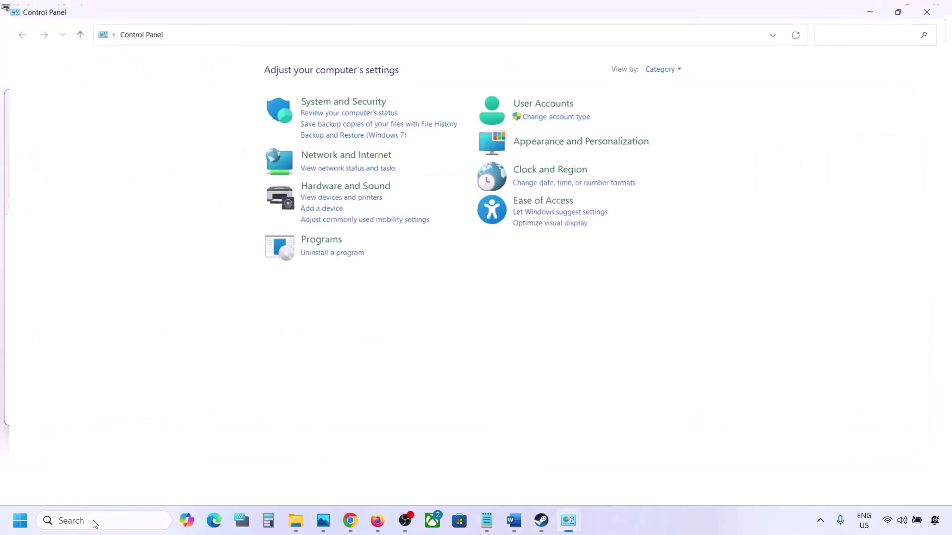
left_click(336, 184)
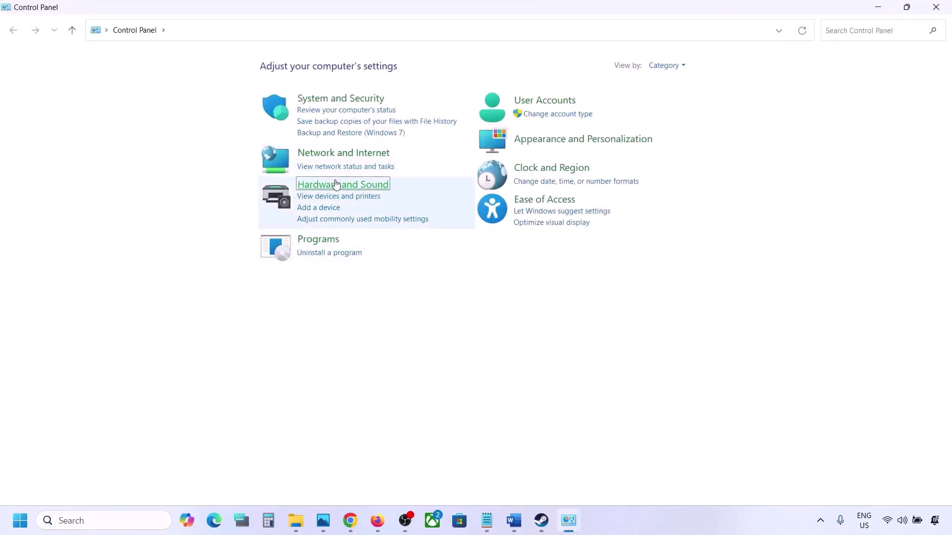
left_click(182, 141)
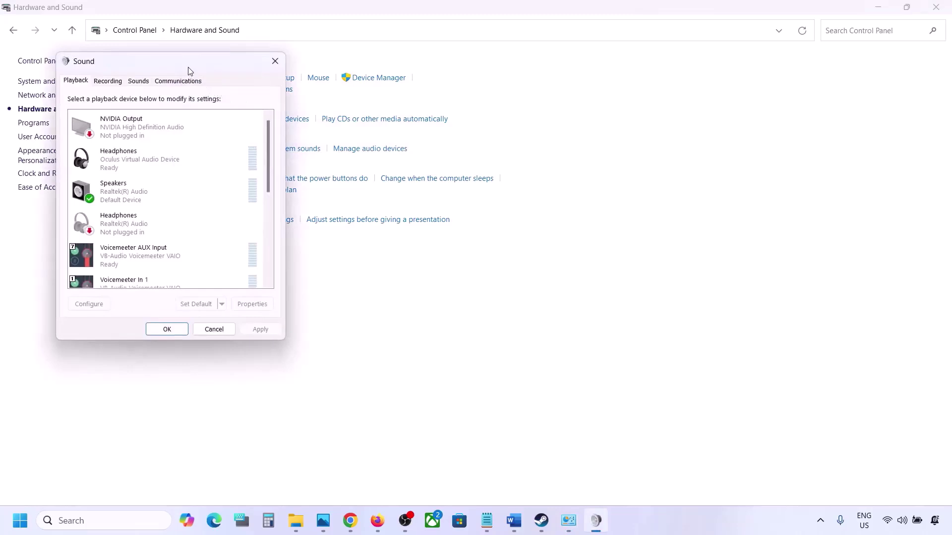
left_click_drag(189, 67, 412, 115)
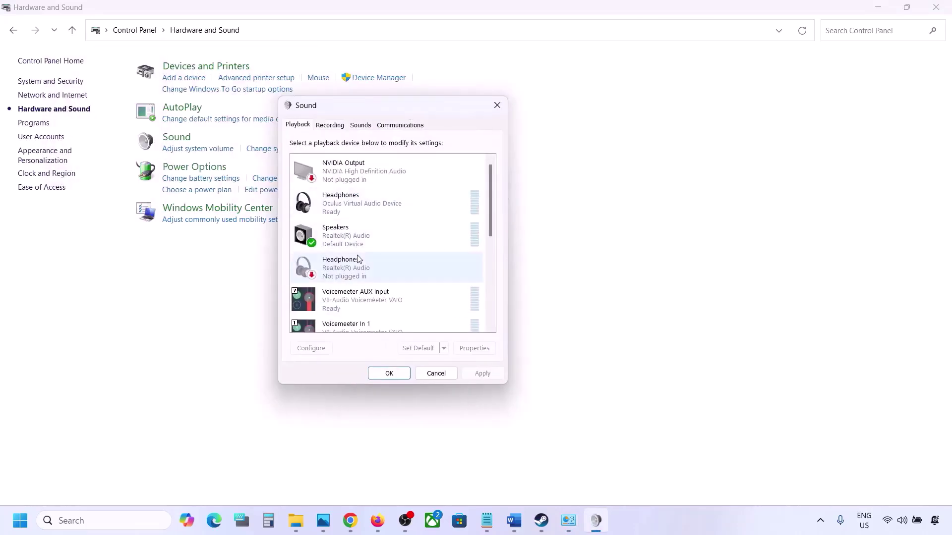
Set the spatial sound format of the Speakers (Realtek(R) Audio) playback device to Off and confirm both dialogs.
left_click(352, 242)
right_click(364, 236)
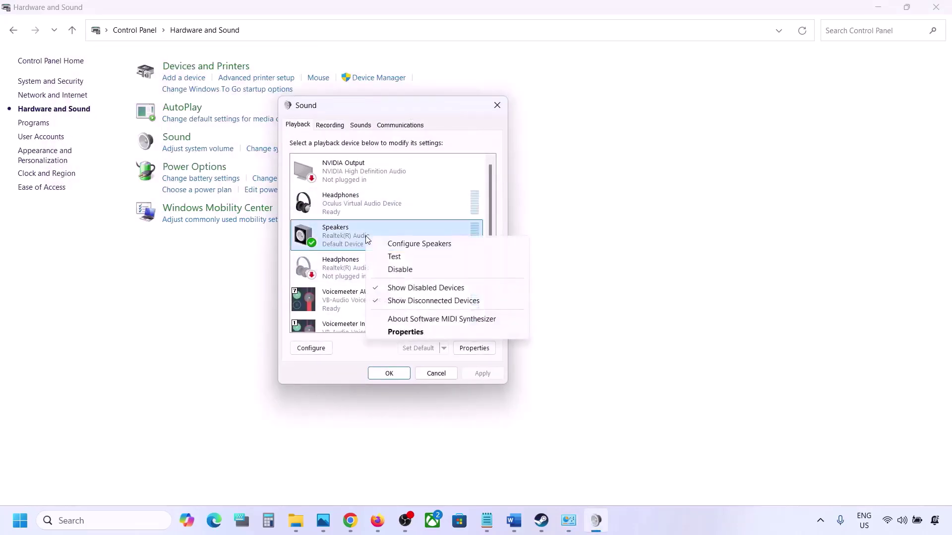
left_click(405, 332)
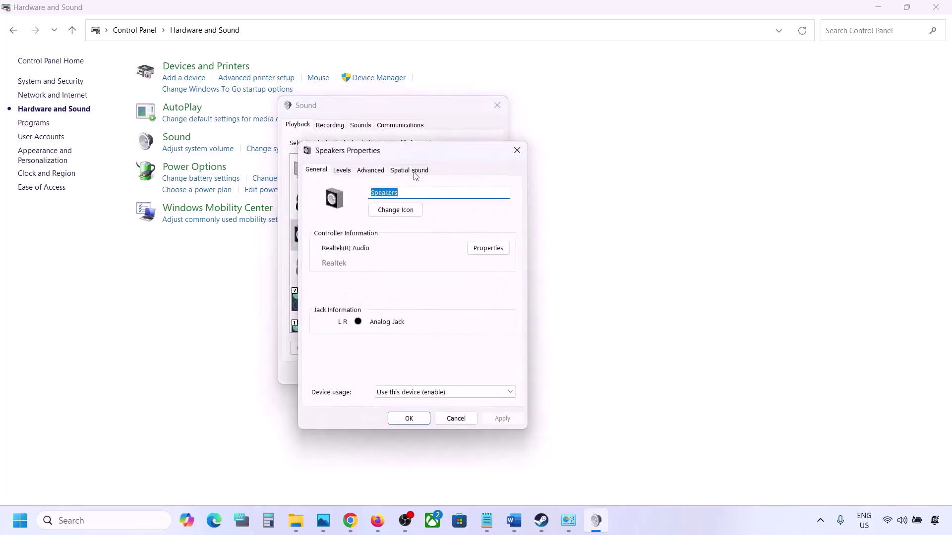
left_click(416, 171)
left_click(359, 228)
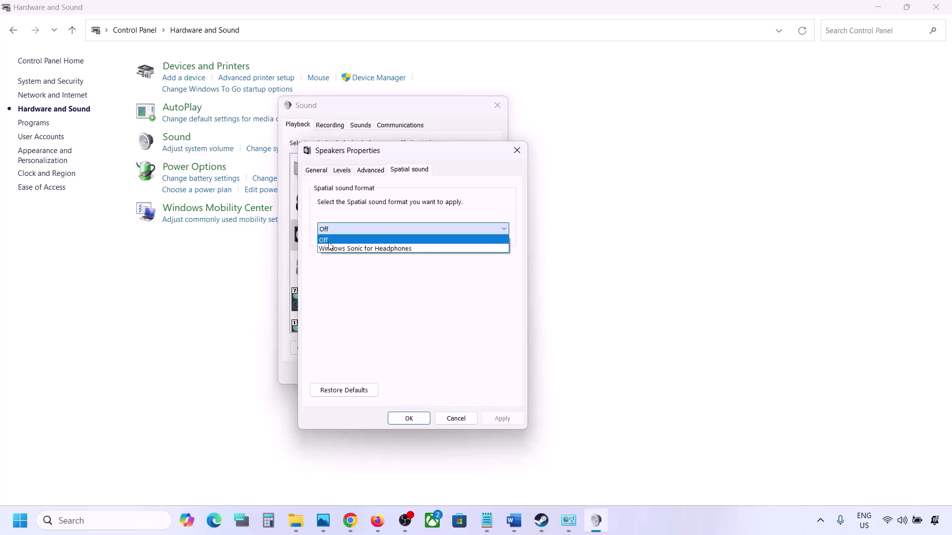
left_click(329, 243)
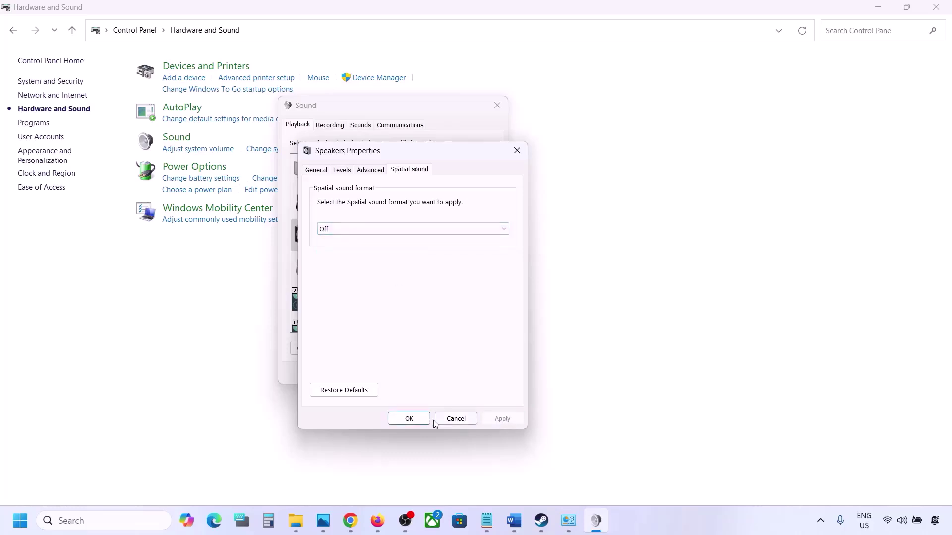
left_click(415, 418)
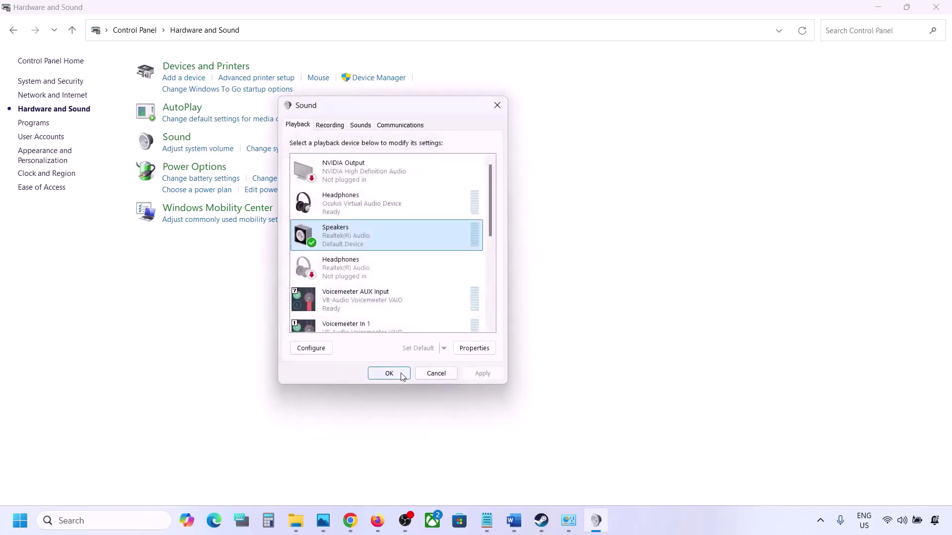
left_click(401, 376)
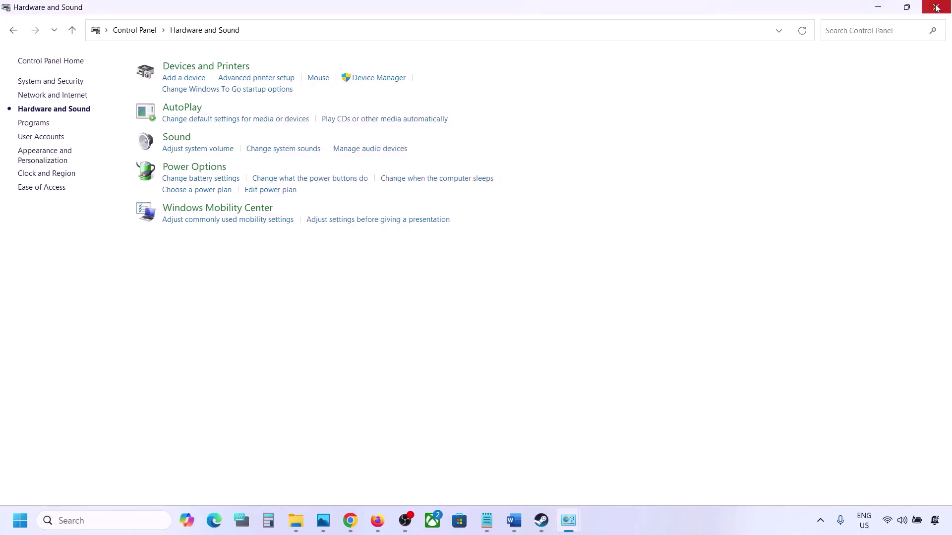
Return to the Word document, maximize it and highlight the Step 7 instructions on disabling Oculus/voicemeeter audio devices.
key("alt+Tab")
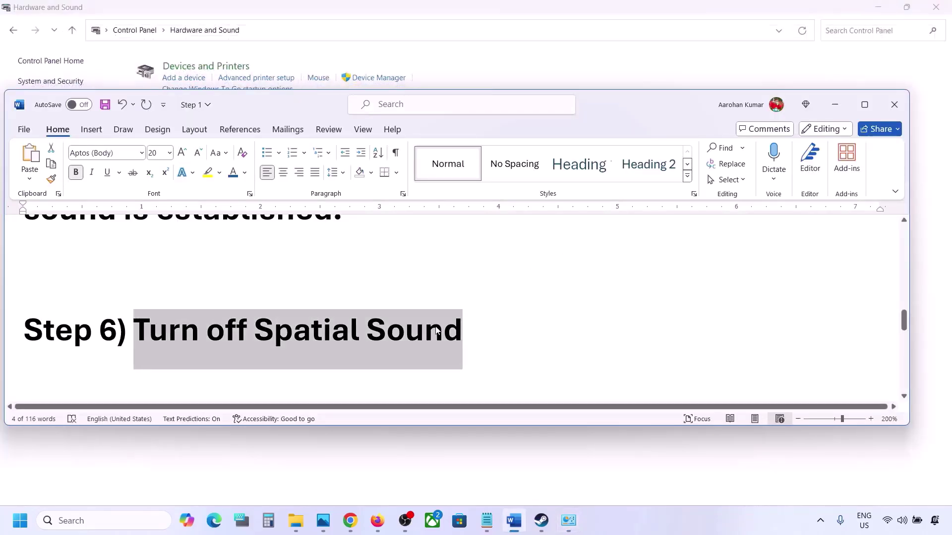
scroll(436, 331, "down", 3)
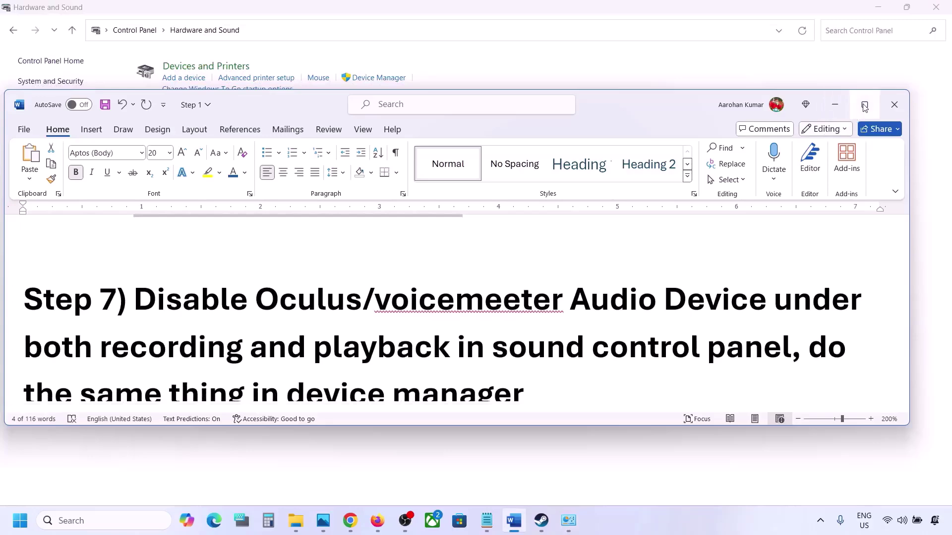
left_click(864, 106)
scroll(304, 323, "up", 2)
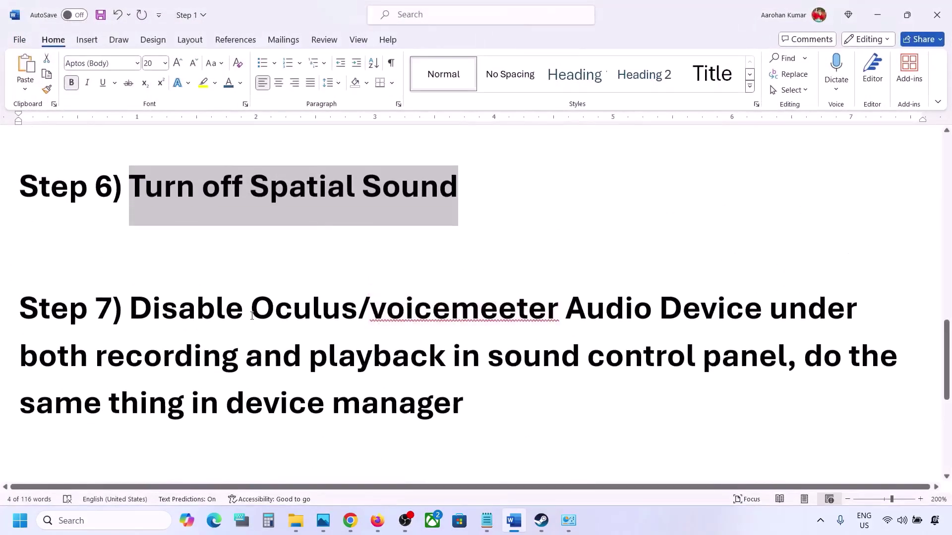
left_click_drag(252, 316, 526, 319)
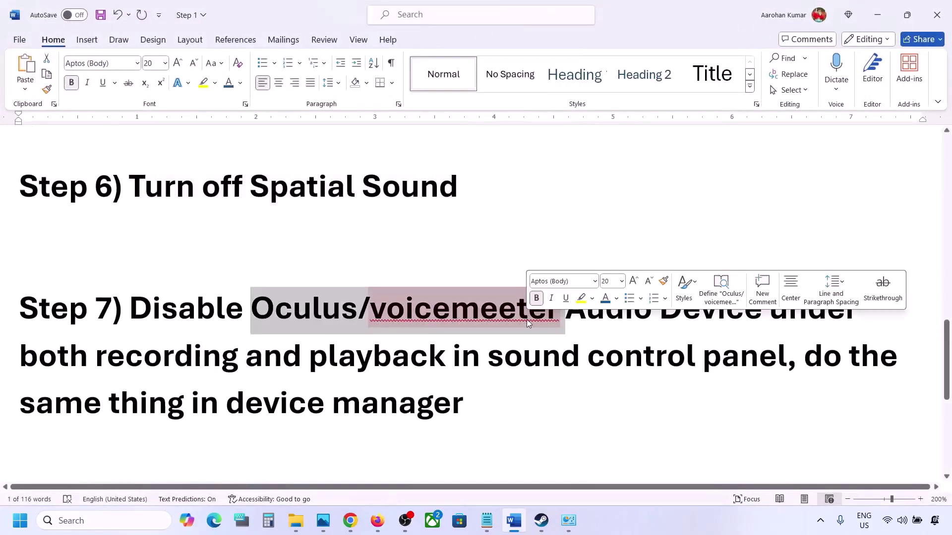
left_click(607, 316)
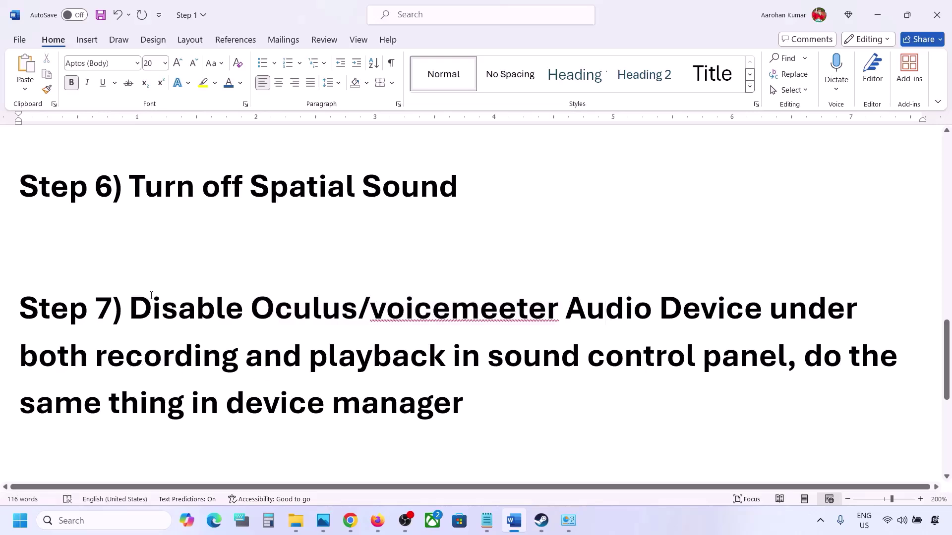
left_click_drag(130, 308, 700, 357)
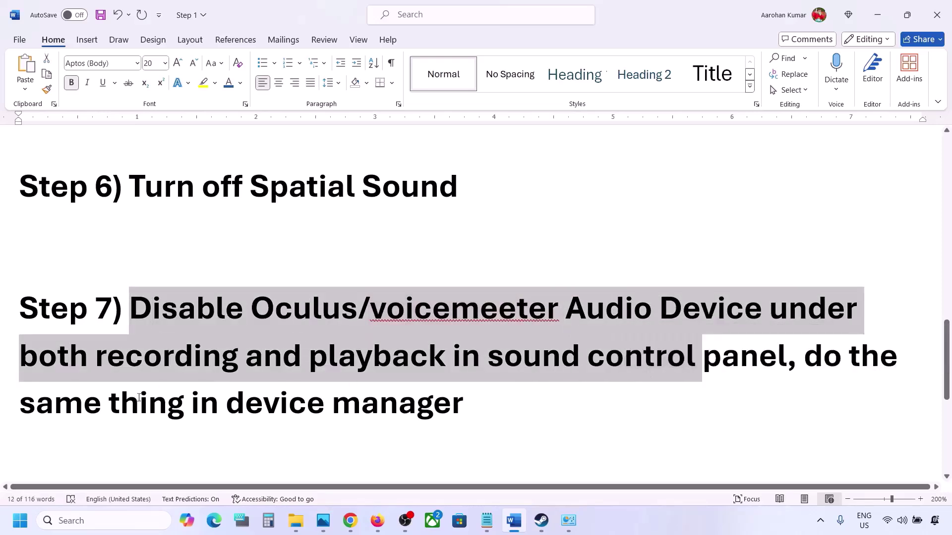
left_click_drag(139, 398, 462, 406)
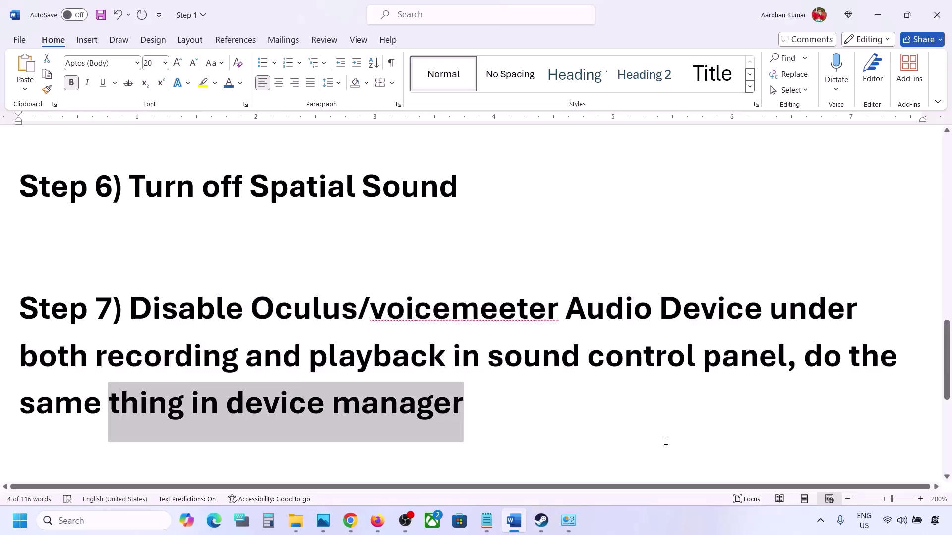
Search Windows for "control", open the Control Panel and bring up the Hardware and Sound section's Sound dialog again.
left_click(98, 515)
type("contr")
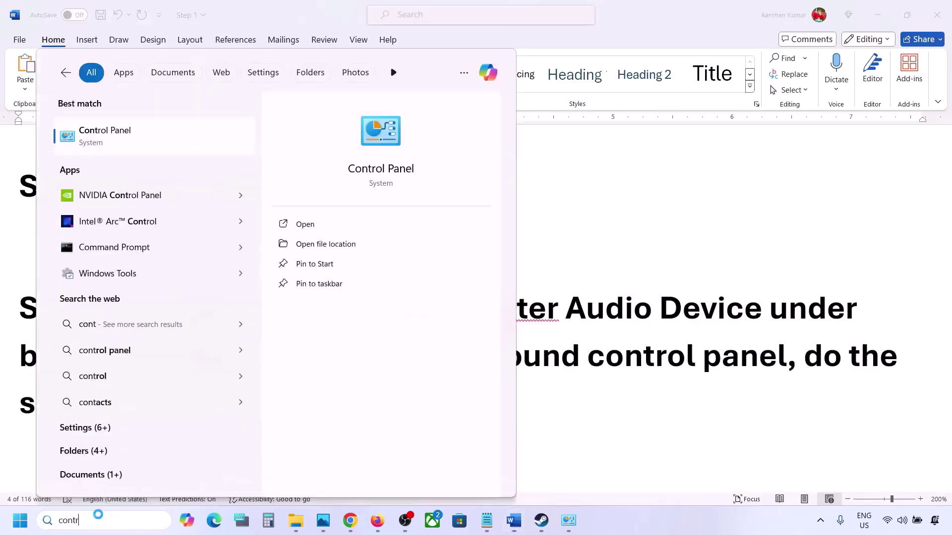
type("ol")
key("Return")
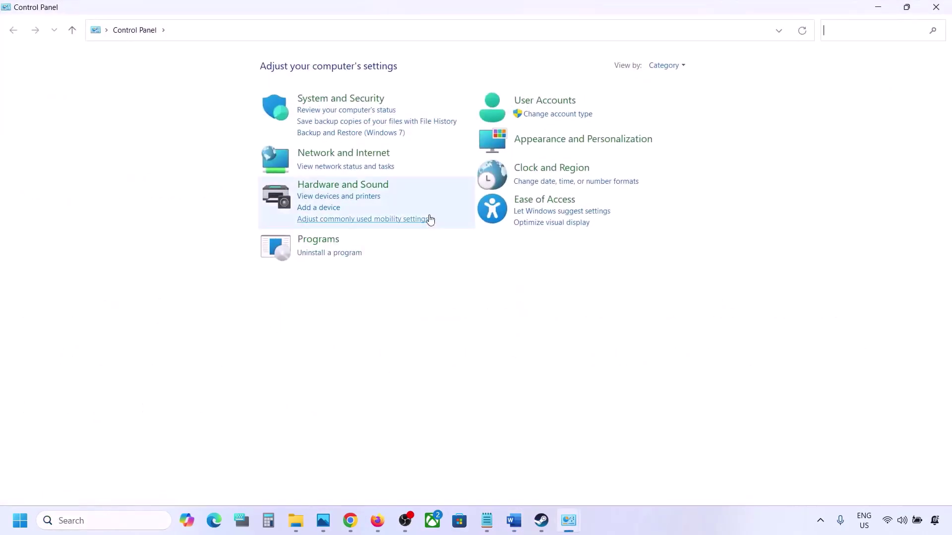
left_click(320, 185)
left_click(178, 138)
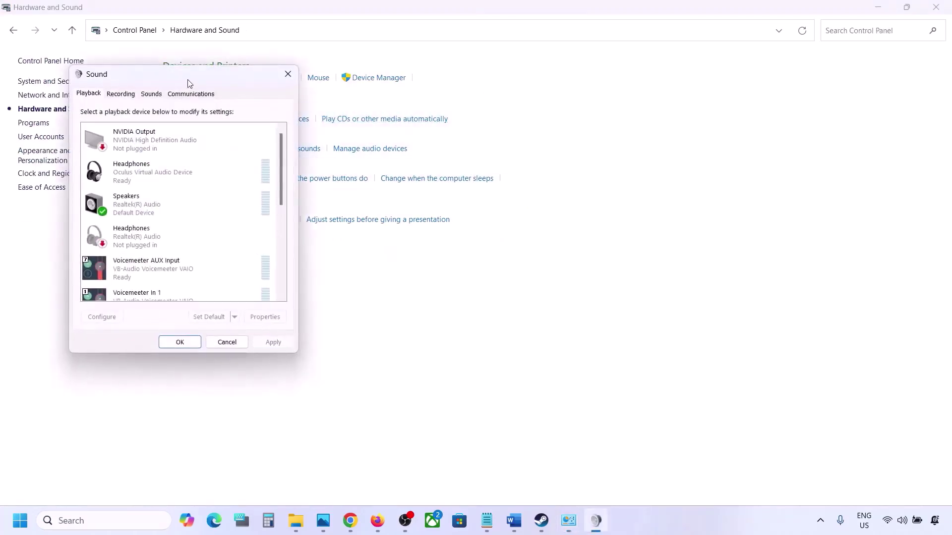
left_click_drag(187, 79, 557, 106)
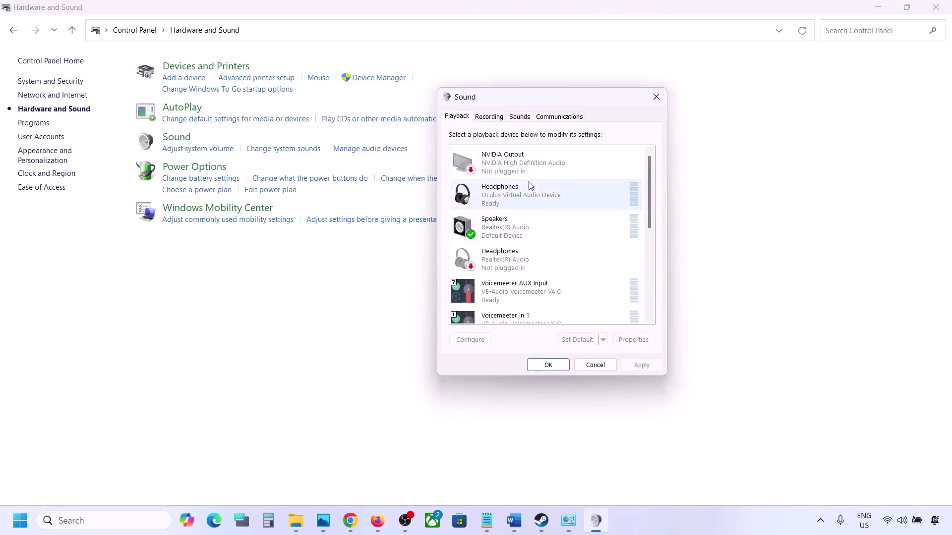
Disable the Oculus Virtual Audio Device headphones in the playback device list.
scroll(538, 242, "down", 6)
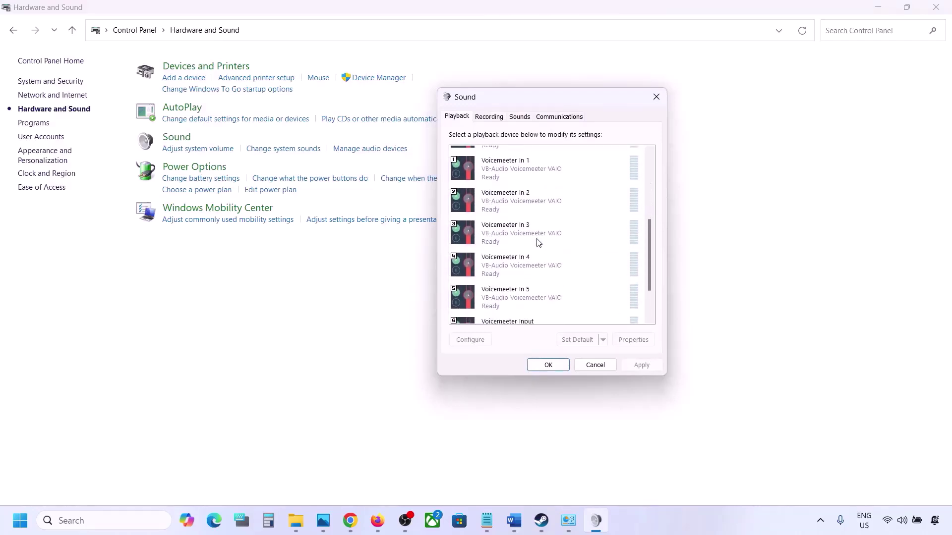
scroll(538, 242, "up", 6)
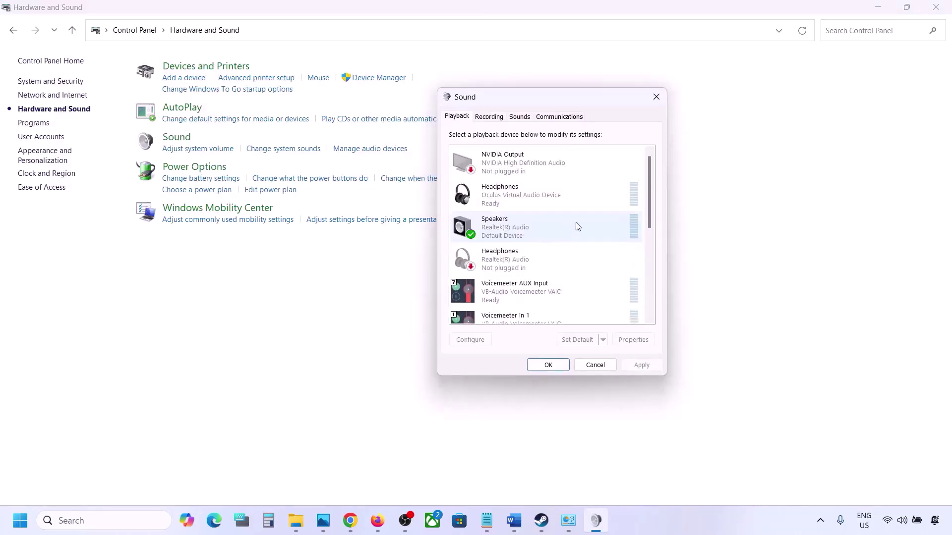
left_click(526, 229)
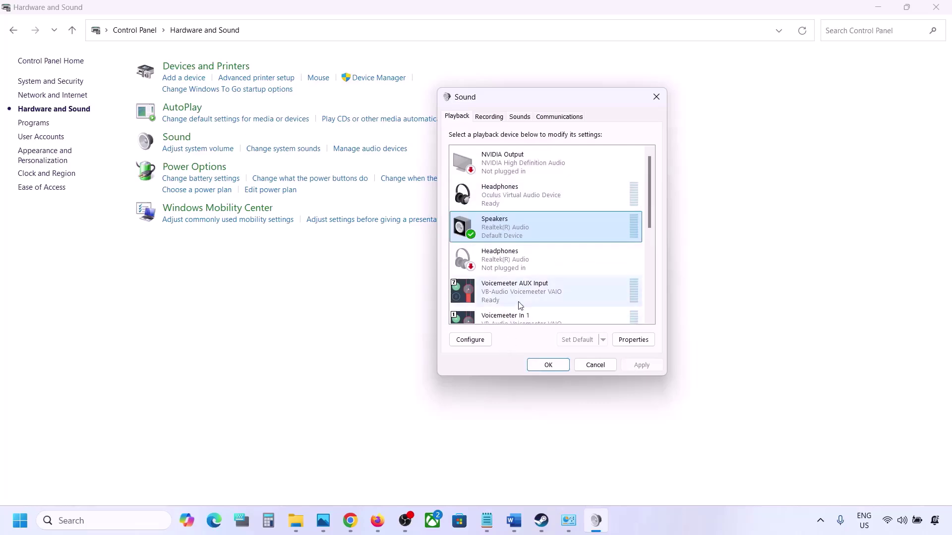
scroll(518, 305, "down", 2)
scroll(520, 300, "down", 3)
scroll(533, 288, "up", 5)
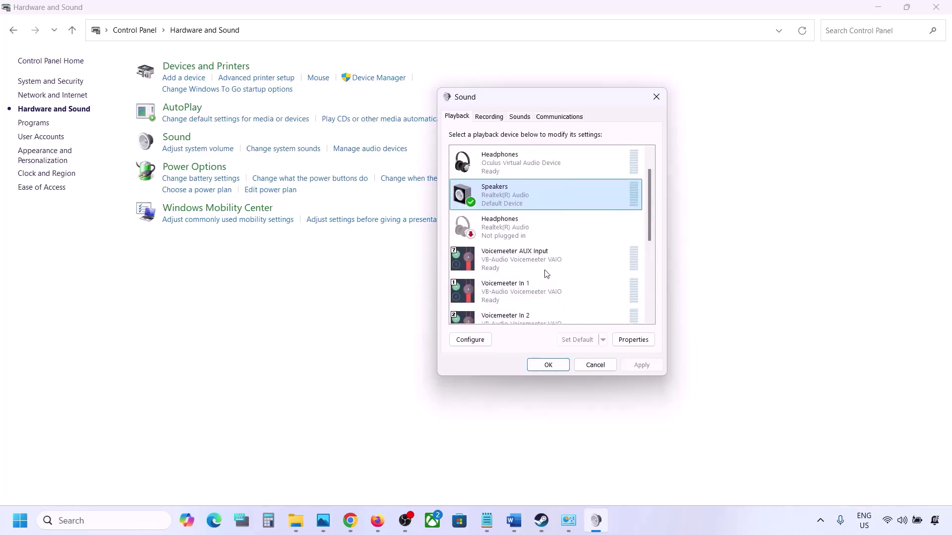
scroll(533, 233, "up", 1)
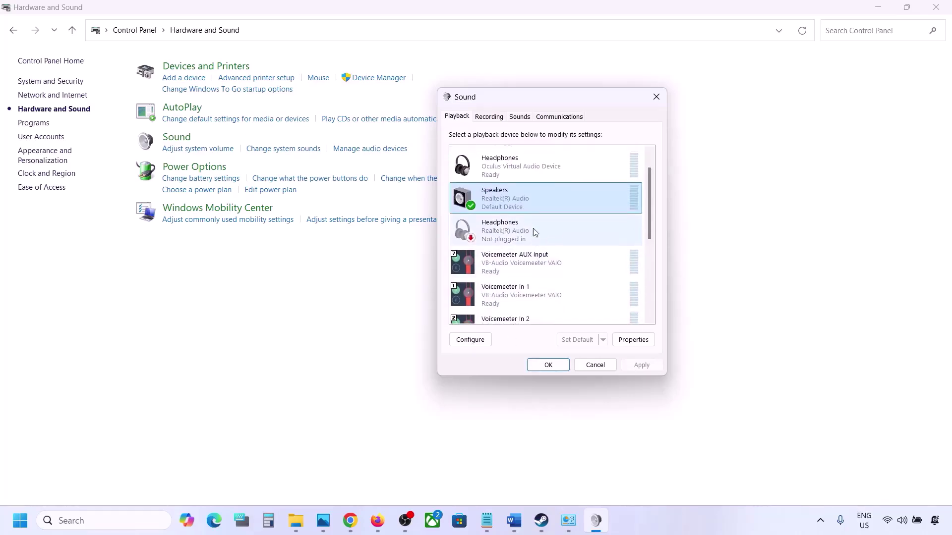
left_click(504, 170)
right_click(507, 169)
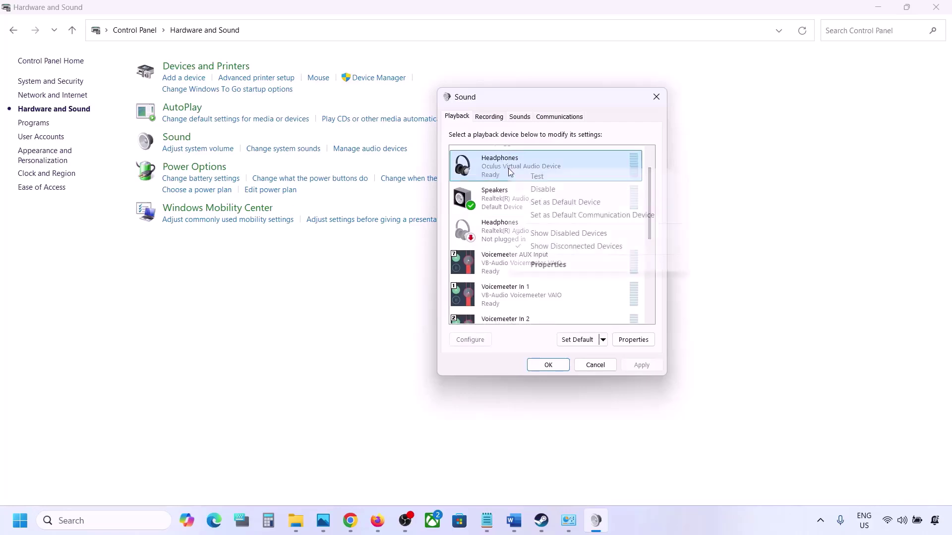
left_click(541, 188)
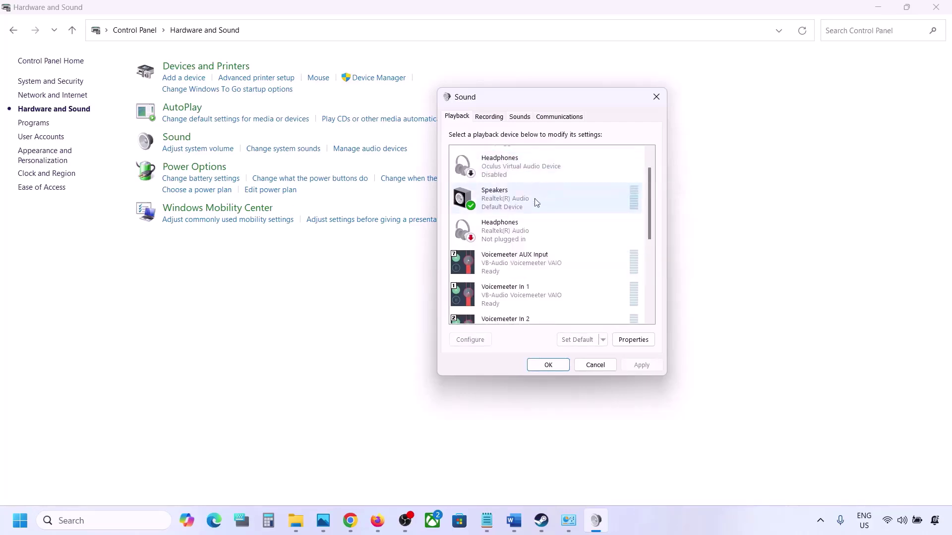
scroll(530, 215, "down", 2)
scroll(501, 176, "up", 3)
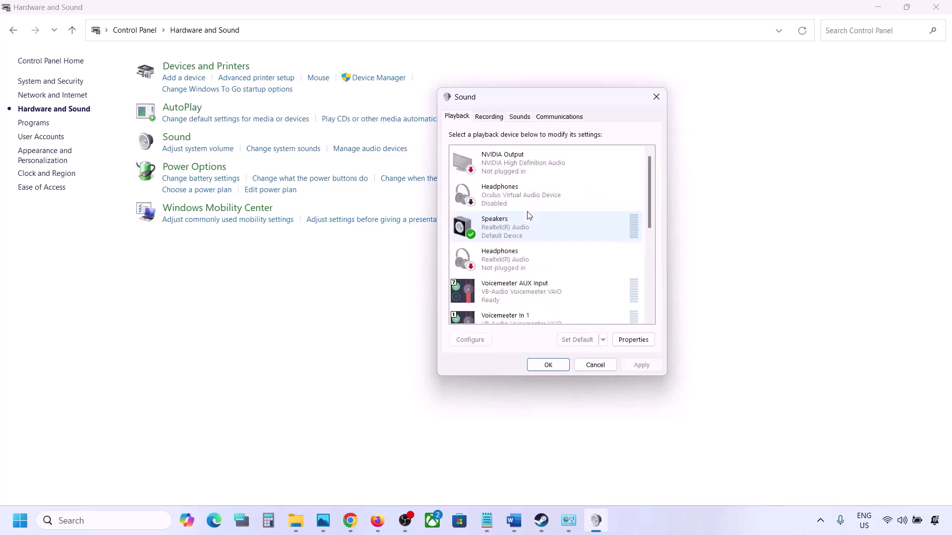
right_click(508, 187)
left_click(497, 204)
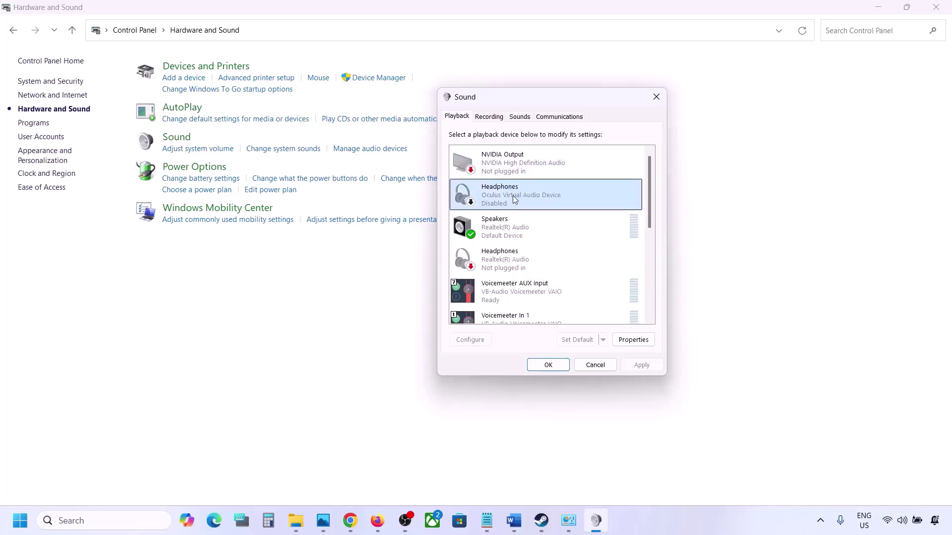
Disable the Voicemeeter AUX Input and Voicemeeter In 1 playback devices.
scroll(509, 215, "down", 1)
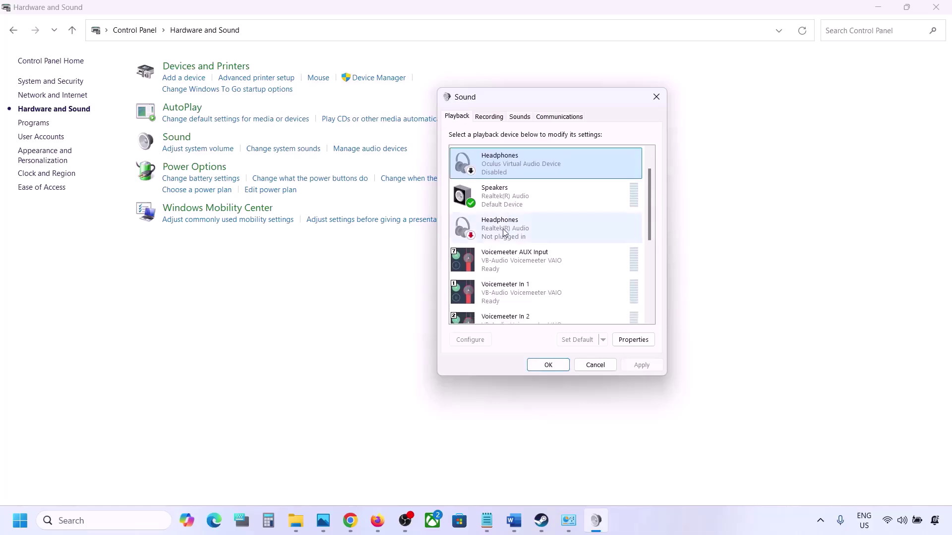
left_click(505, 232)
scroll(505, 232, "down", 1)
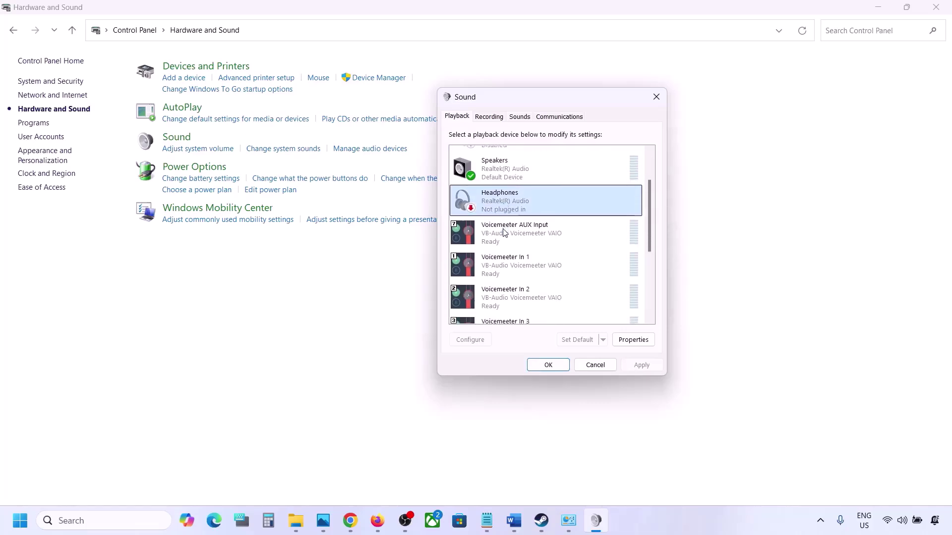
left_click(530, 240)
right_click(530, 240)
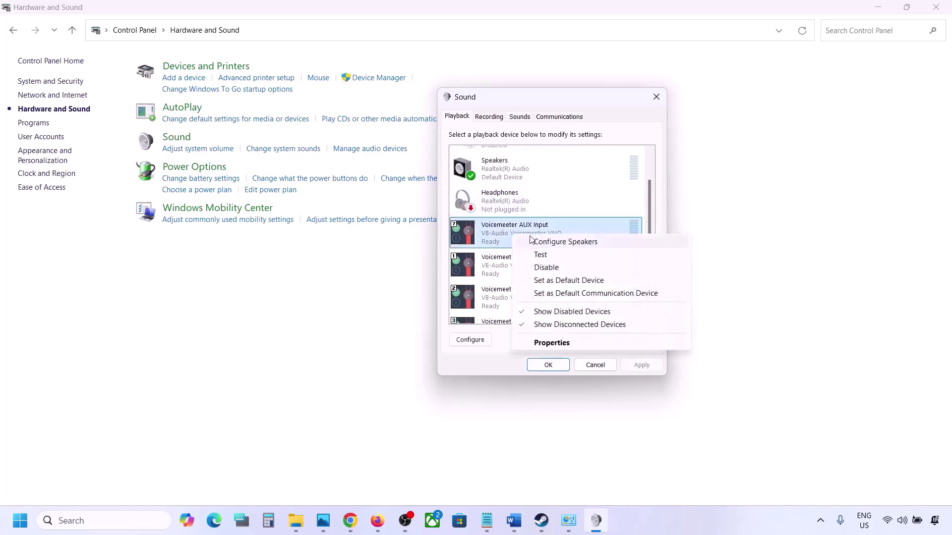
left_click(546, 267)
left_click(544, 273)
right_click(542, 280)
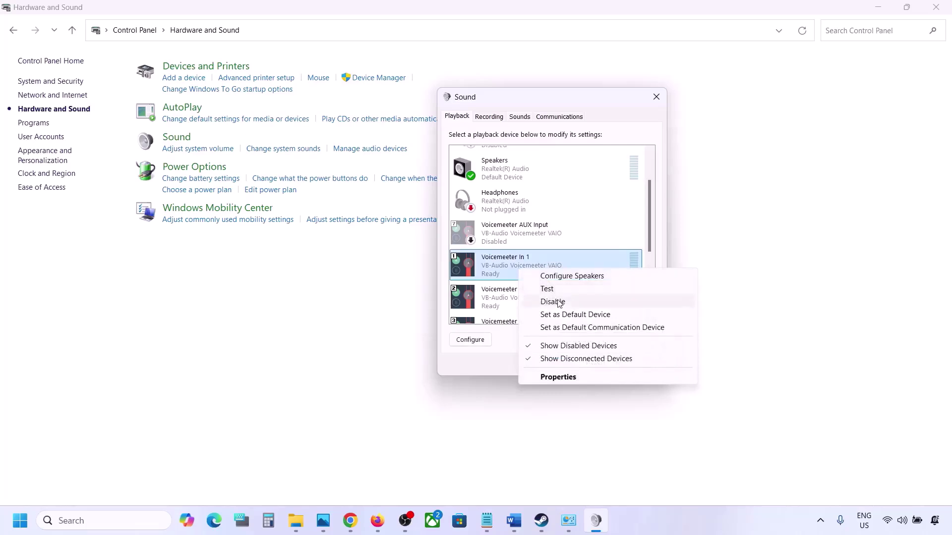
left_click(558, 307)
Disable the Voicemeeter In 2 and Voicemeeter In 3 playback devices.
scroll(531, 238, "down", 1)
left_click(540, 263)
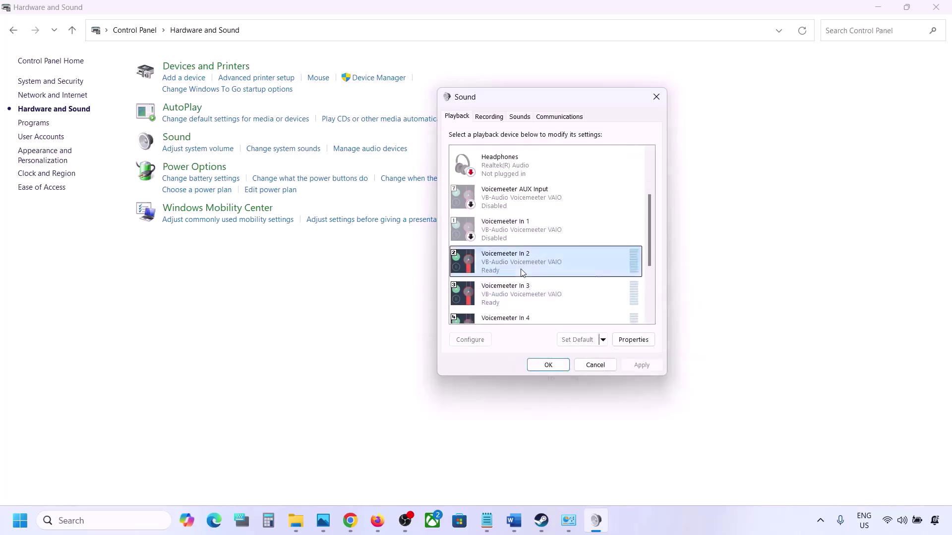
right_click(540, 263)
left_click(555, 302)
left_click(511, 299)
right_click(512, 298)
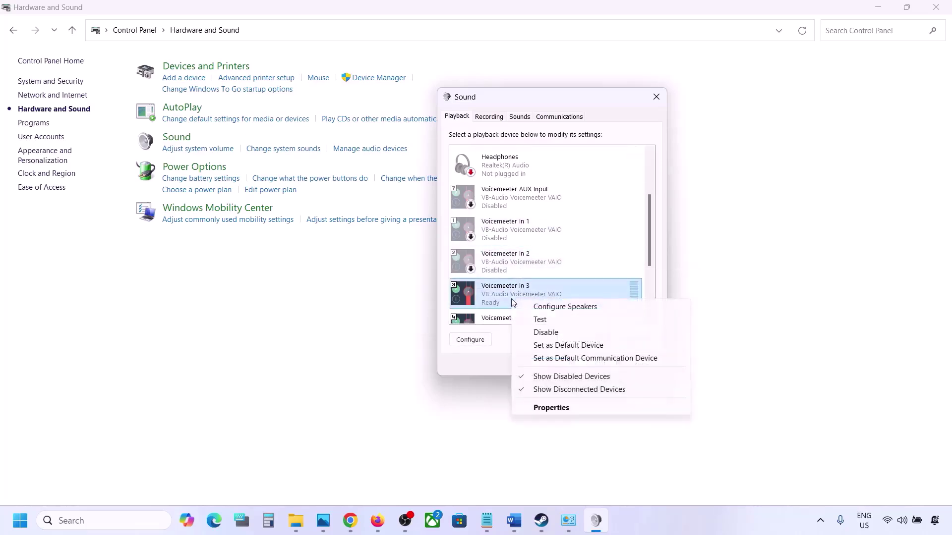
left_click(546, 333)
Disable the Voicemeeter Input and Voicemeeter In 5 playback devices.
scroll(533, 291, "down", 3)
left_click(516, 276)
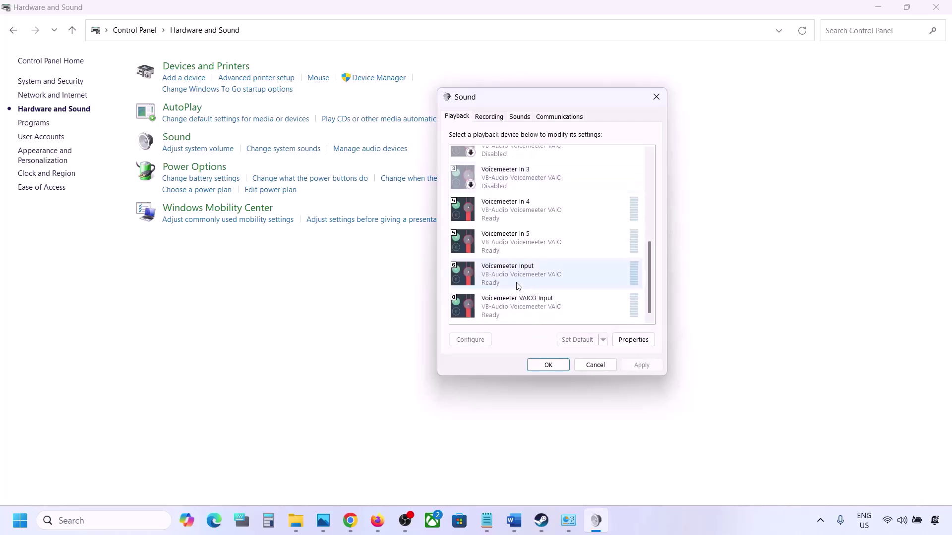
right_click(508, 279)
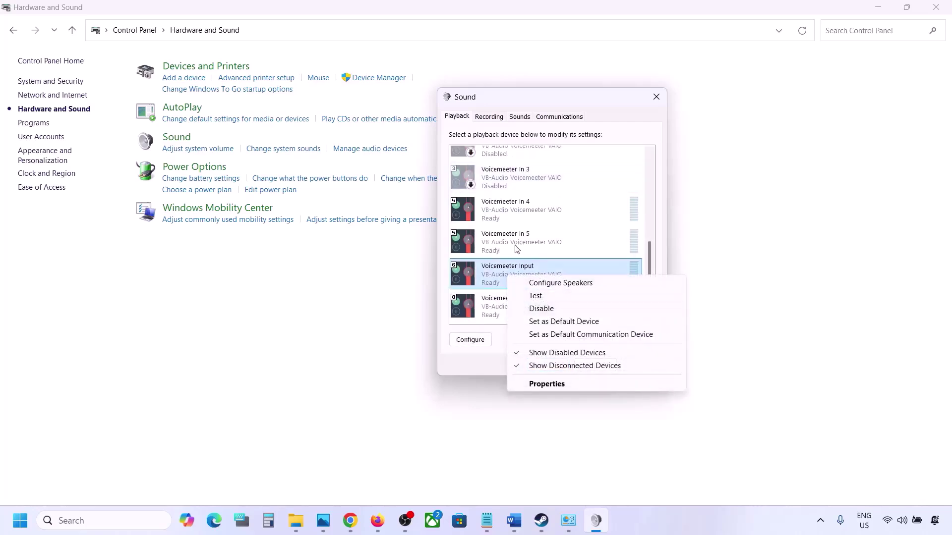
left_click(545, 308)
left_click(544, 312)
left_click(499, 246)
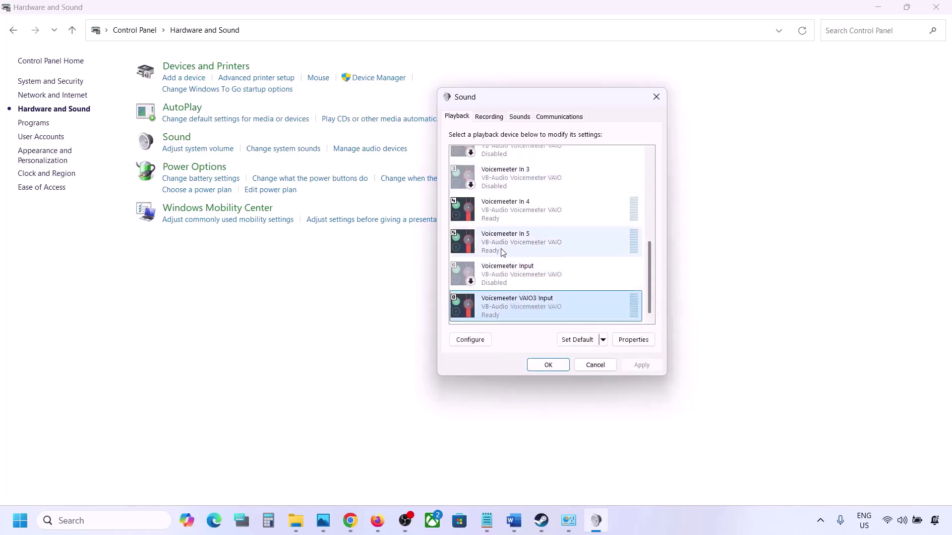
right_click(498, 246)
left_click(533, 282)
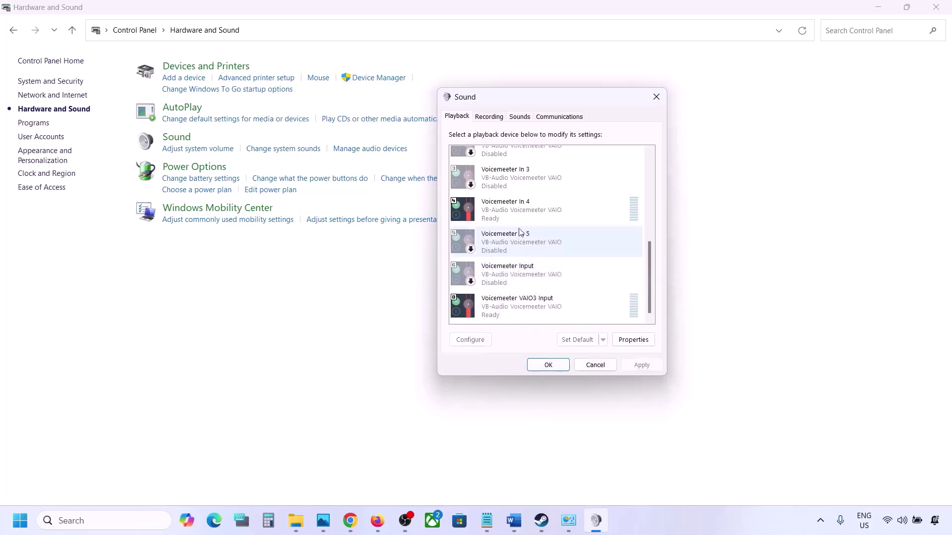
Disable the Voicemeeter In 4 and Voicemeeter VAIO3 Input playback devices.
left_click(505, 212)
right_click(506, 212)
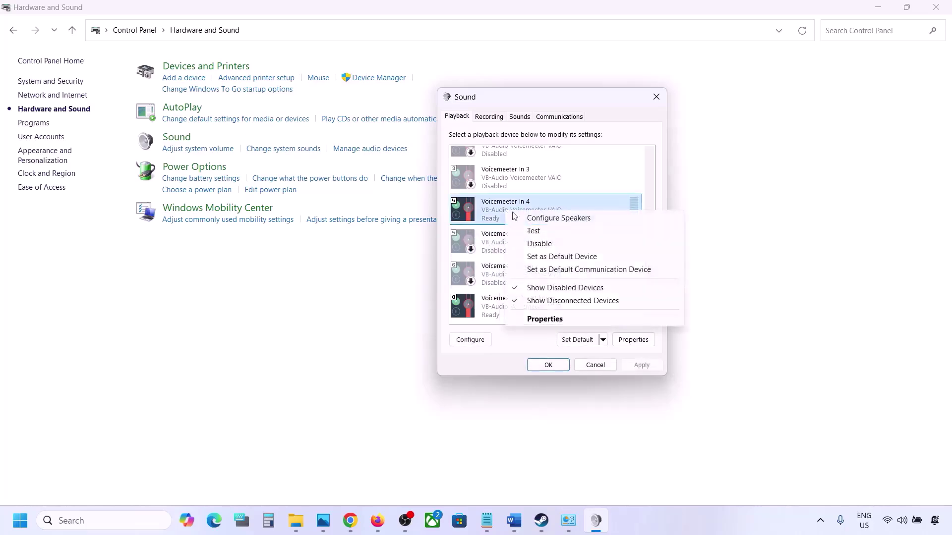
left_click(533, 243)
left_click(505, 302)
right_click(505, 302)
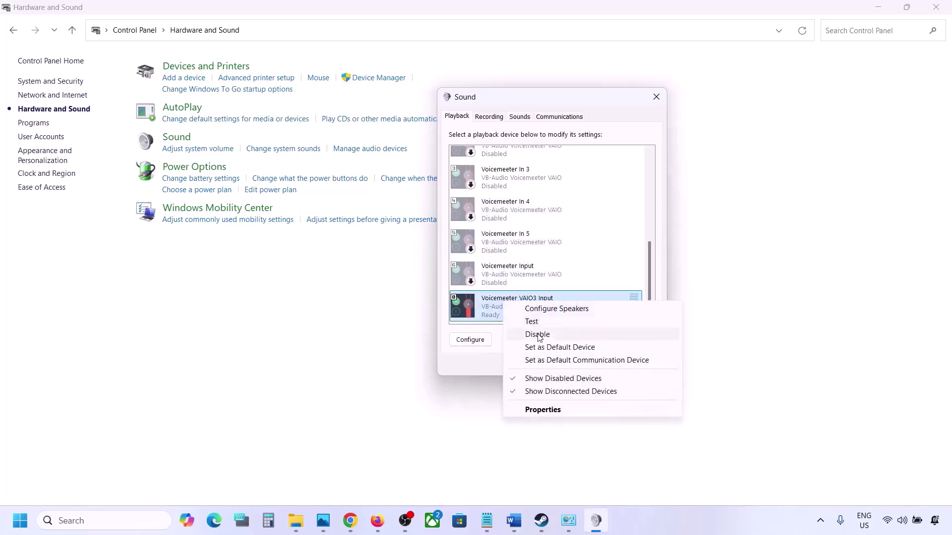
left_click(538, 335)
scroll(510, 211, "up", 10)
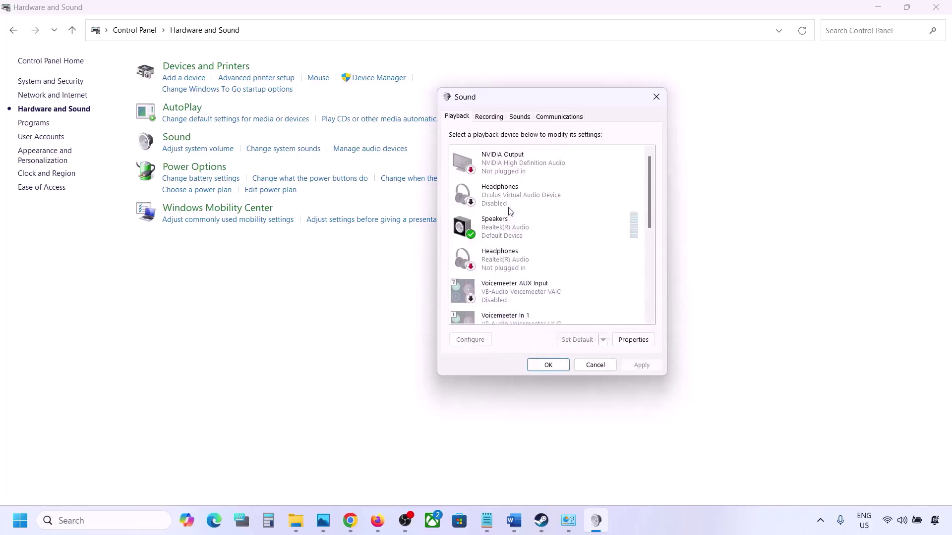
Try to set the Realtek(R) Audio Speakers as the default playback device.
left_click(525, 229)
right_click(526, 229)
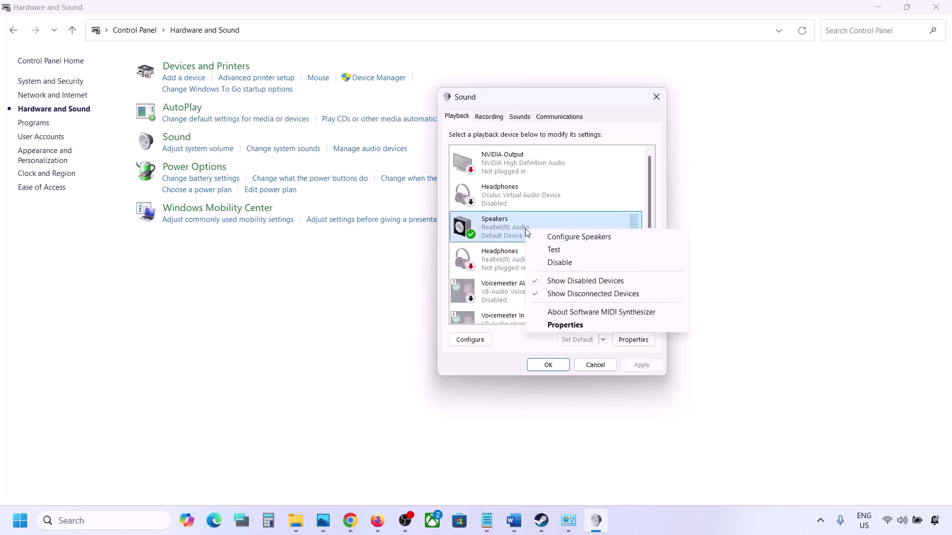
left_click(577, 341)
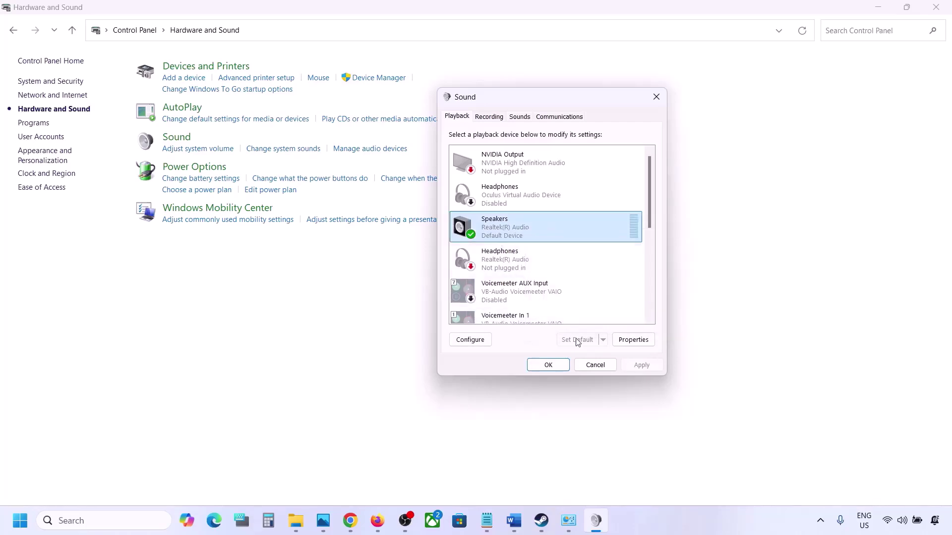
Examine the recording devices for unneeded Oculus and Voicemeeter entries and compare them with the playback devices.
left_click(489, 117)
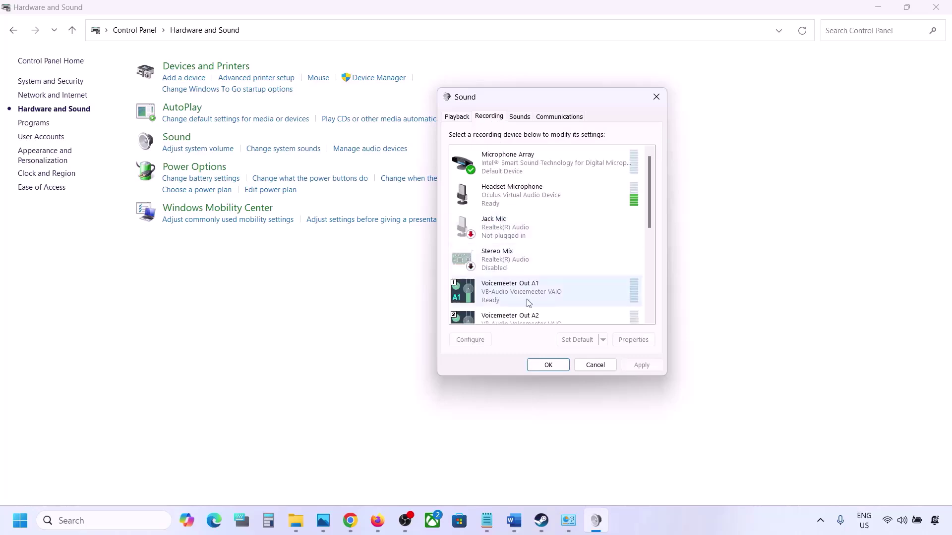
scroll(527, 254, "down", 3)
scroll(527, 254, "up", 3)
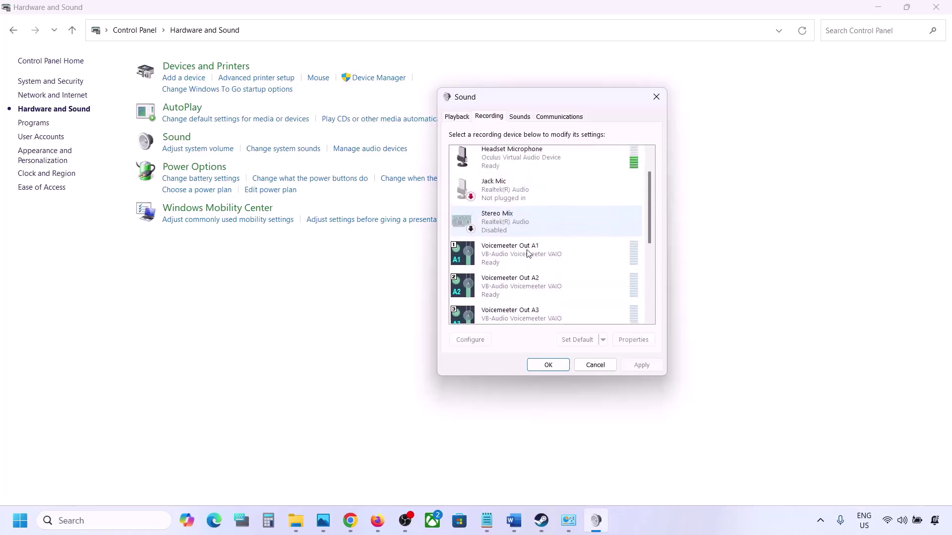
left_click(465, 118)
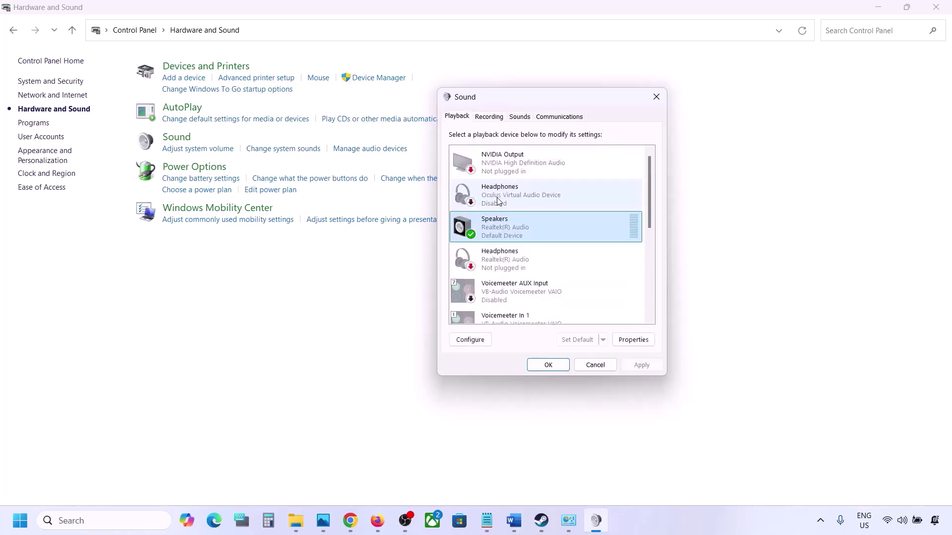
left_click(490, 117)
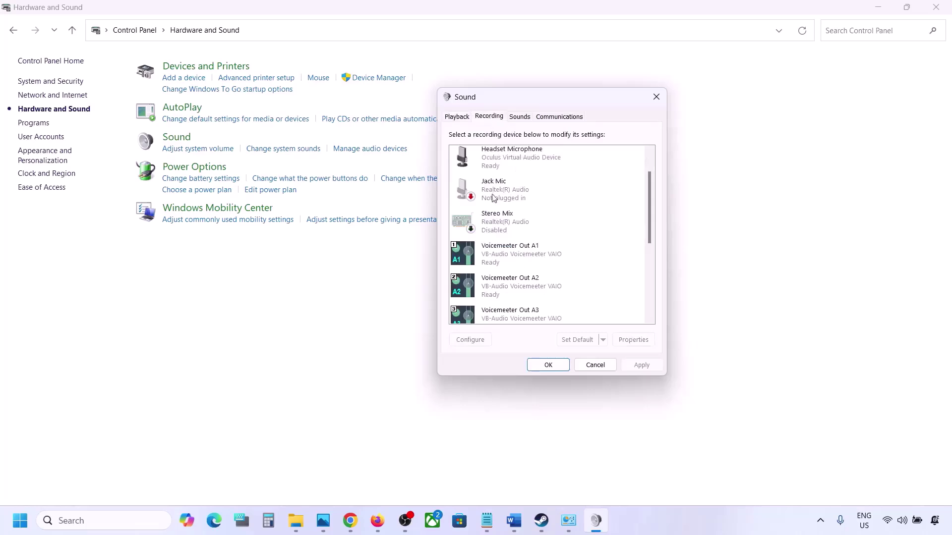
scroll(532, 241, "up", 1)
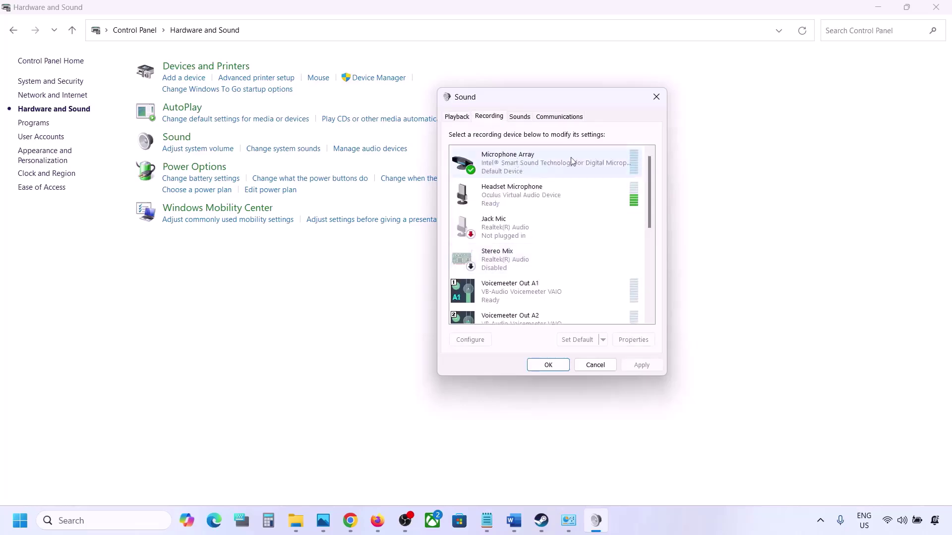
left_click(458, 117)
Disable the Oculus Virtual Audio Device headset microphone among the recording devices.
left_click(490, 117)
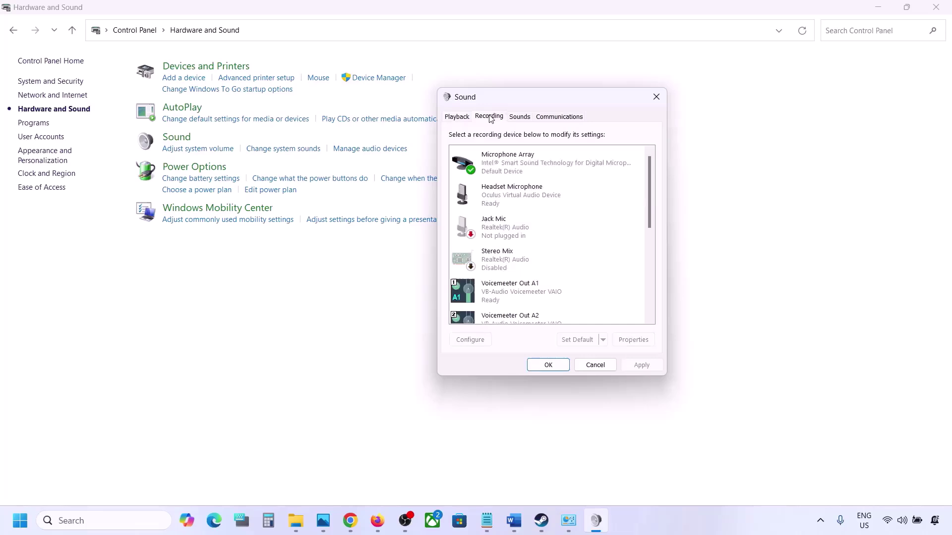
left_click(507, 200)
right_click(504, 199)
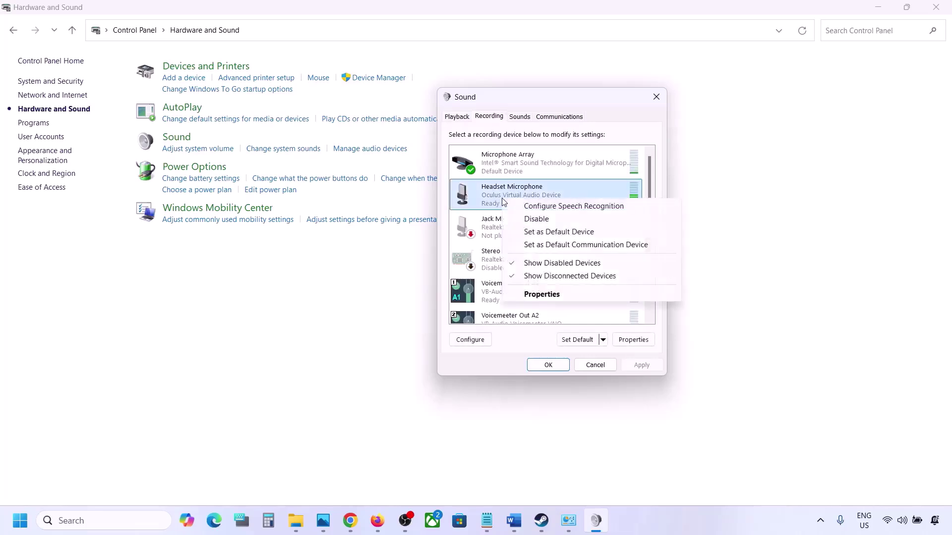
left_click(539, 218)
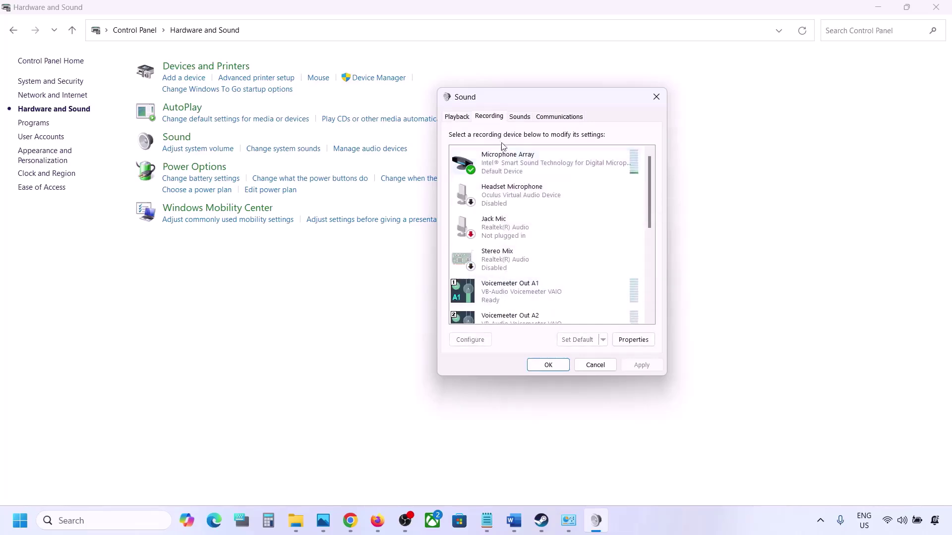
Return to the playback devices, close the Sound dialog and open Device Manager.
left_click(452, 117)
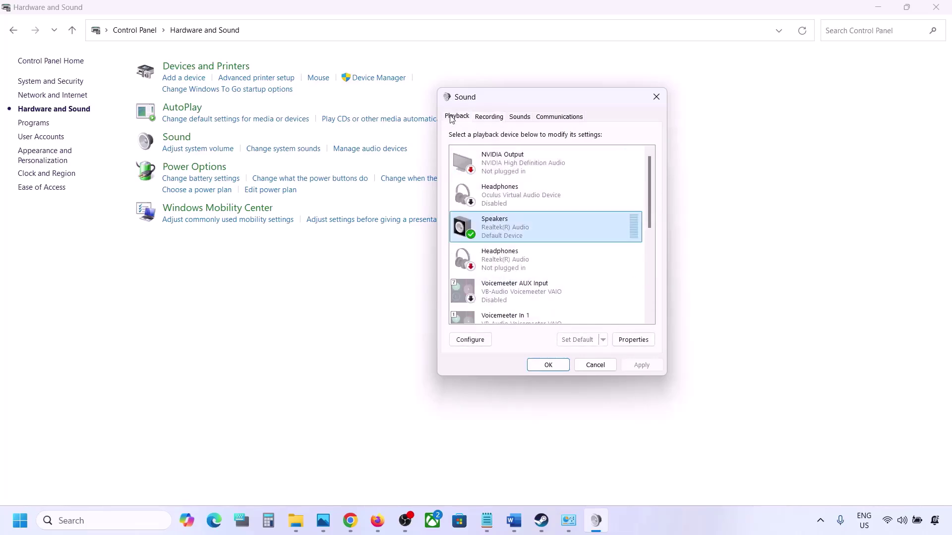
left_click(656, 97)
right_click(20, 530)
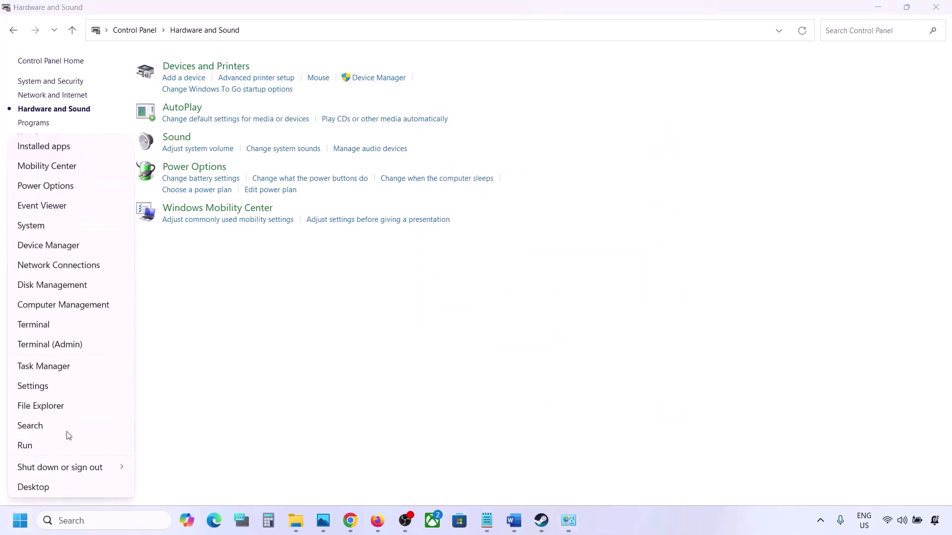
left_click(51, 245)
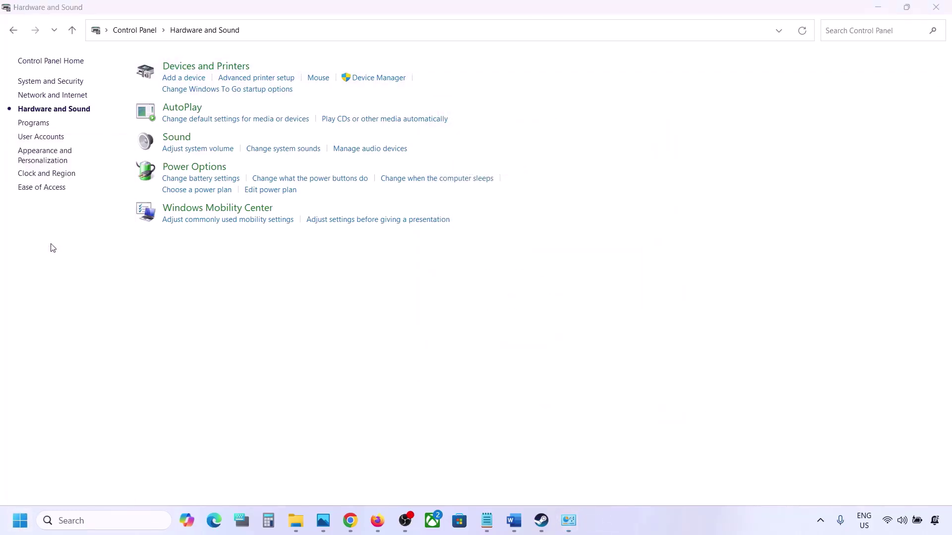
Disable the VB-Audio Voicemeeter VAIO device under Sound, video and game controllers and confirm the change.
scroll(135, 238, "down", 1)
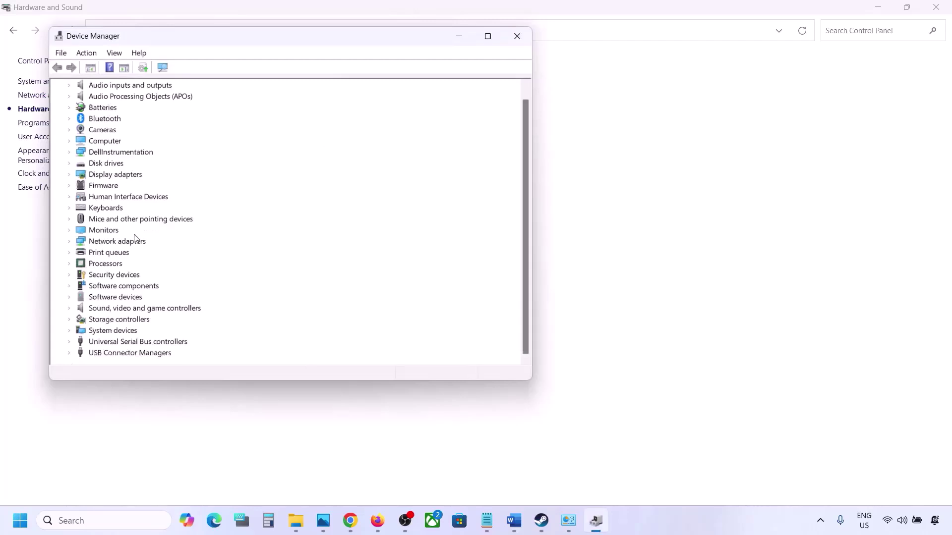
left_click(69, 308)
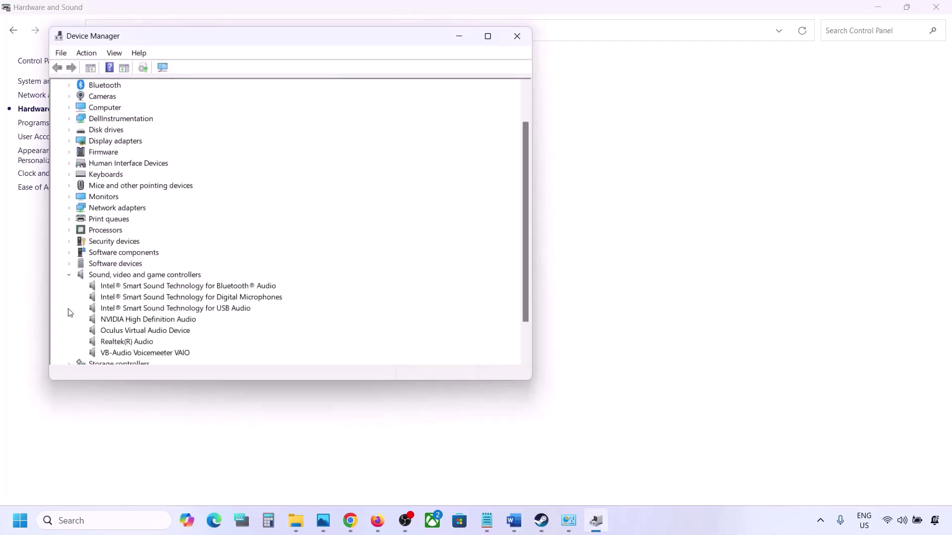
scroll(124, 297, "down", 1)
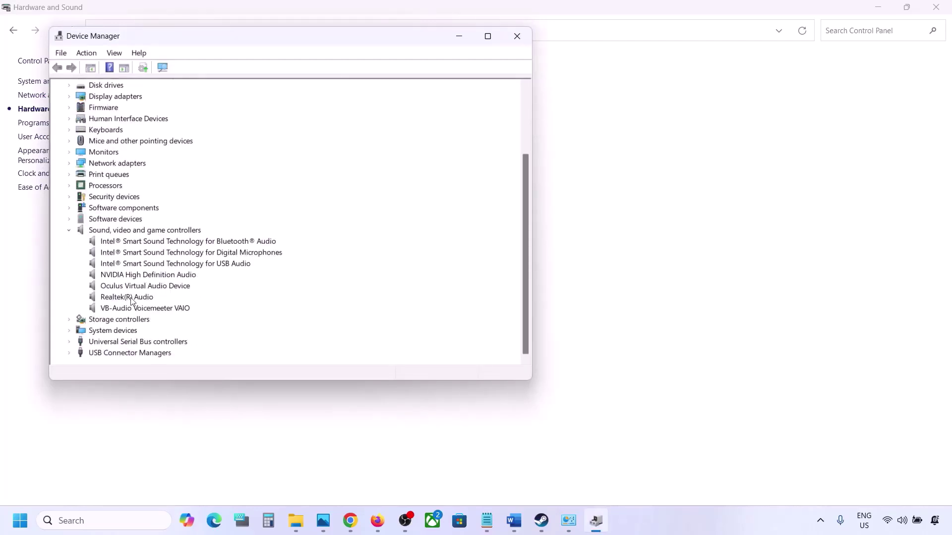
left_click(131, 299)
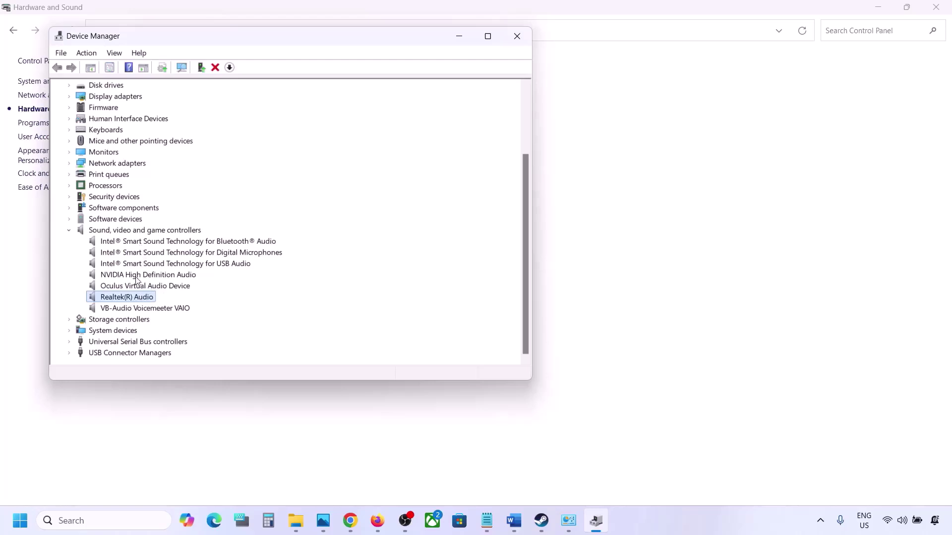
left_click(130, 309)
right_click(129, 311)
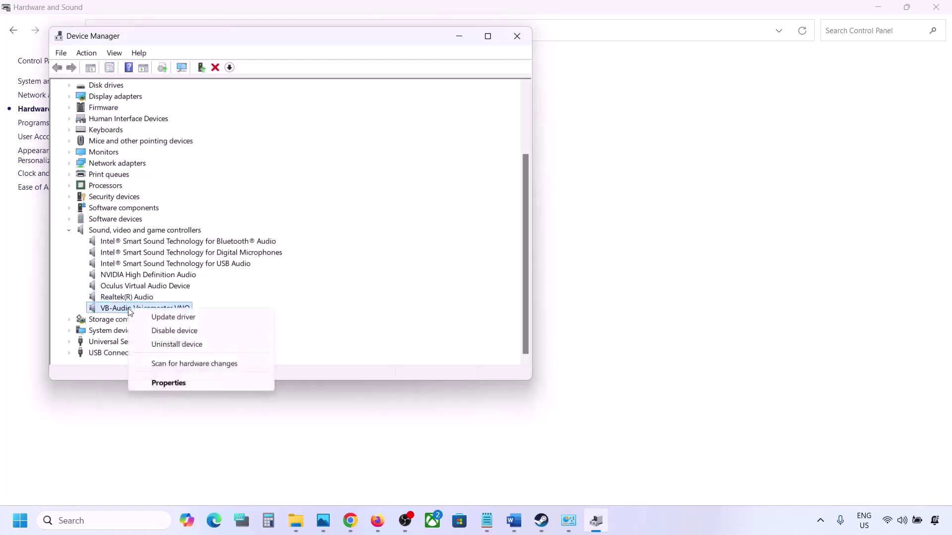
left_click(159, 330)
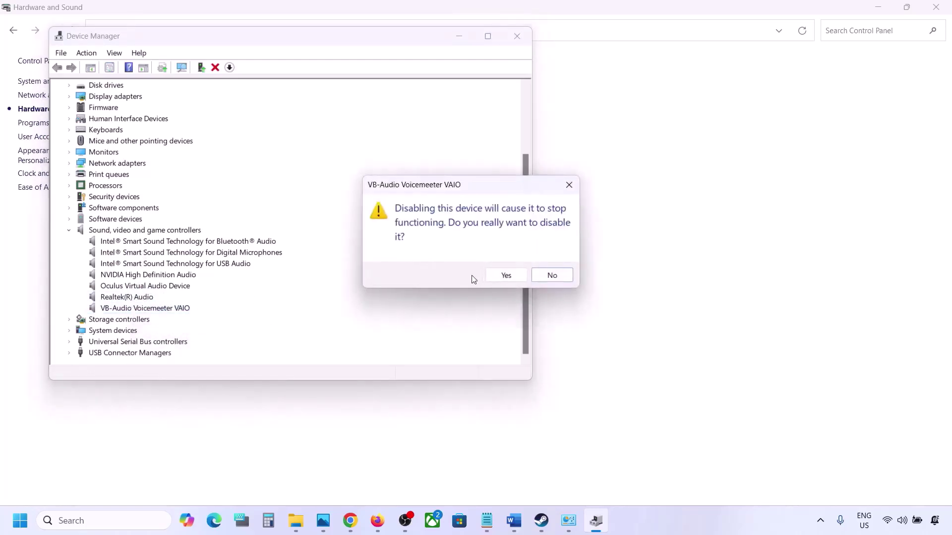
left_click(500, 275)
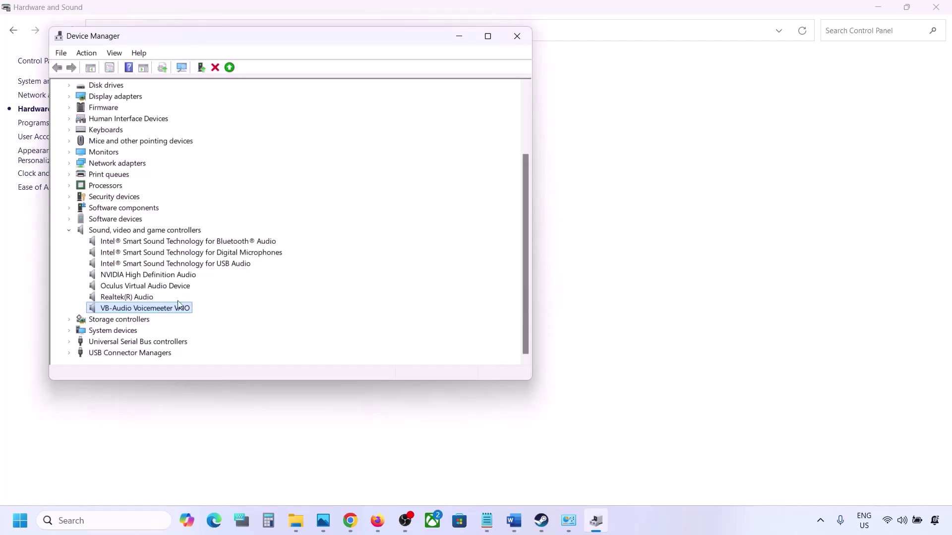
Disable the Oculus Virtual Audio Device under Sound, video and game controllers and confirm the change.
scroll(159, 322, "down", 1)
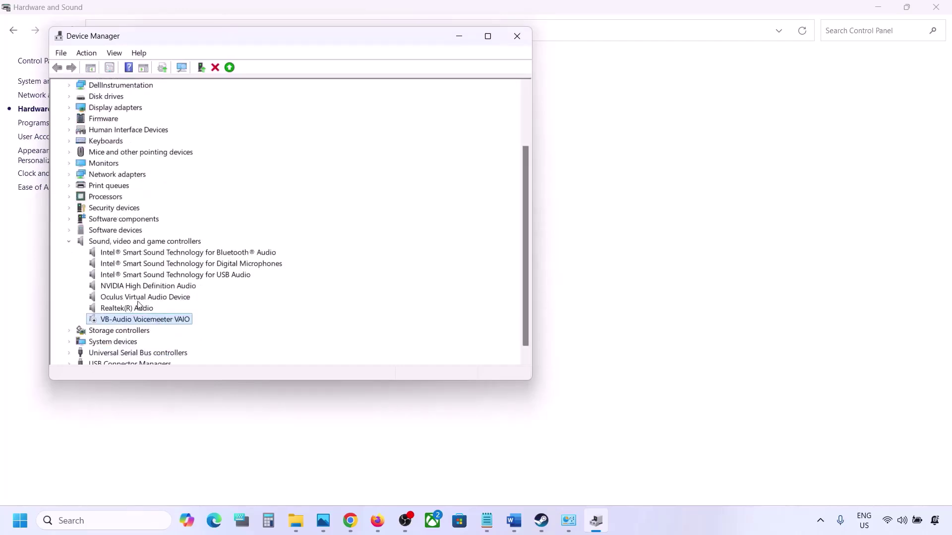
right_click(135, 297)
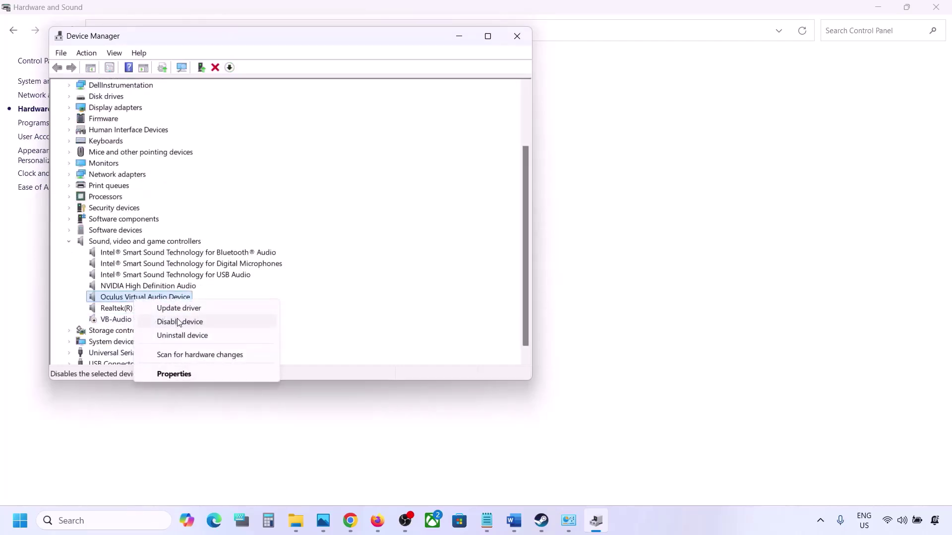
left_click(179, 322)
left_click(496, 277)
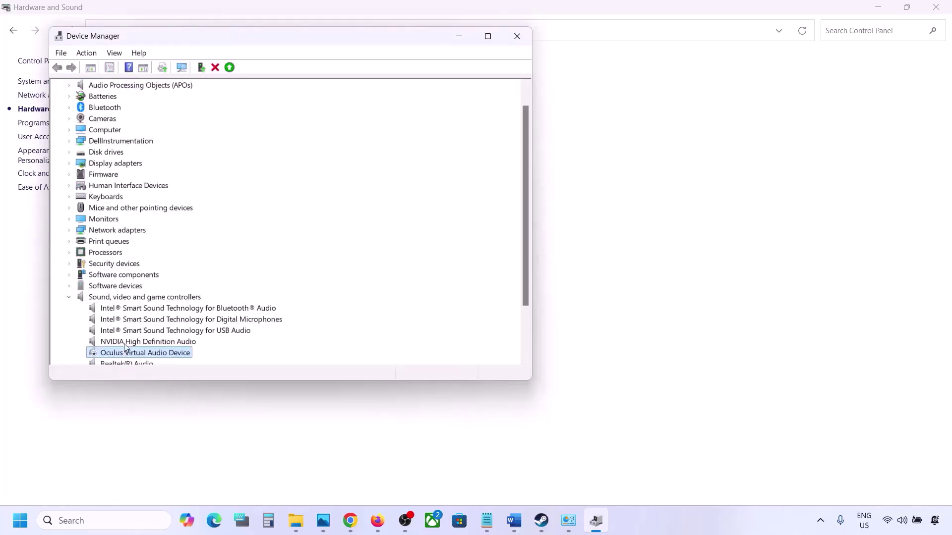
Disable the NVIDIA High Definition Audio device under Sound, video and game controllers and confirm the change.
left_click(124, 342)
right_click(125, 342)
left_click(166, 366)
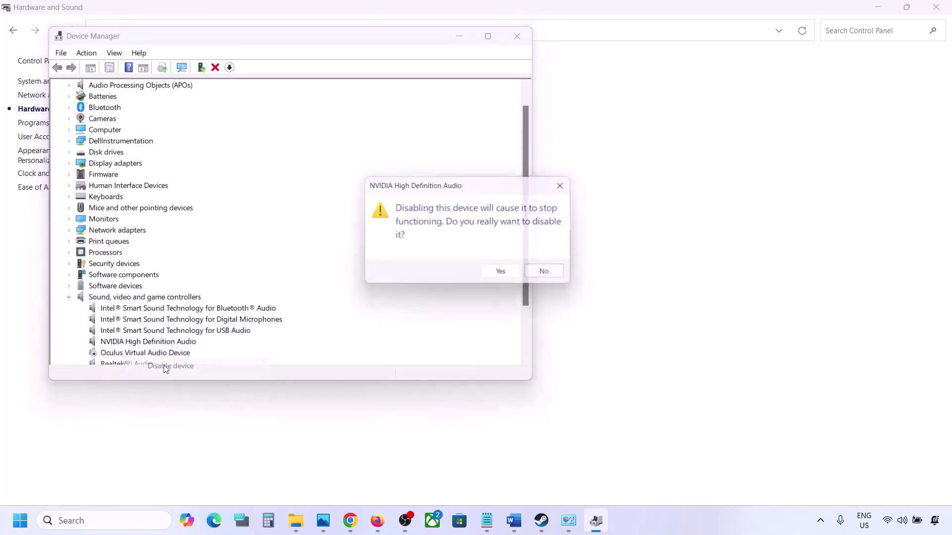
left_click(499, 271)
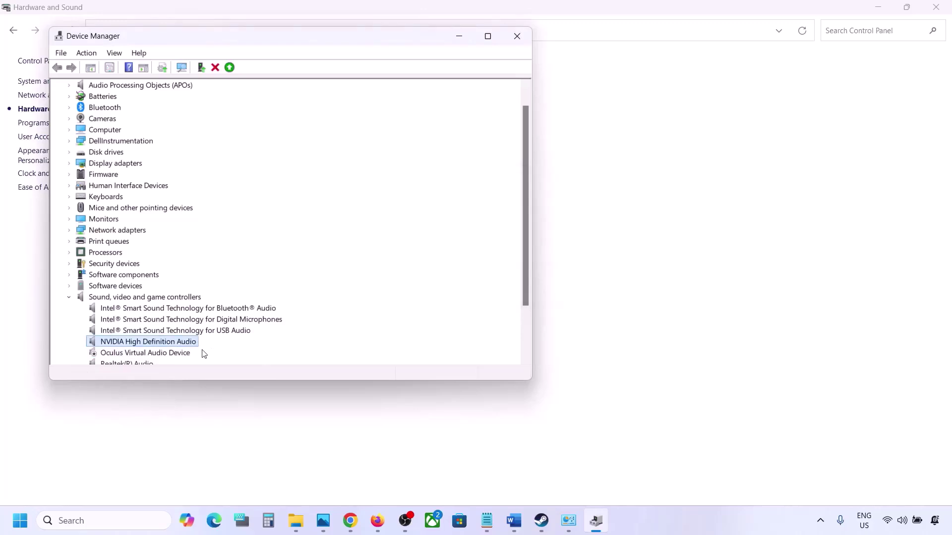
Disable the Intel Smart Sound Technology for Bluetooth Audio device and confirm the change.
scroll(202, 355, "down", 2)
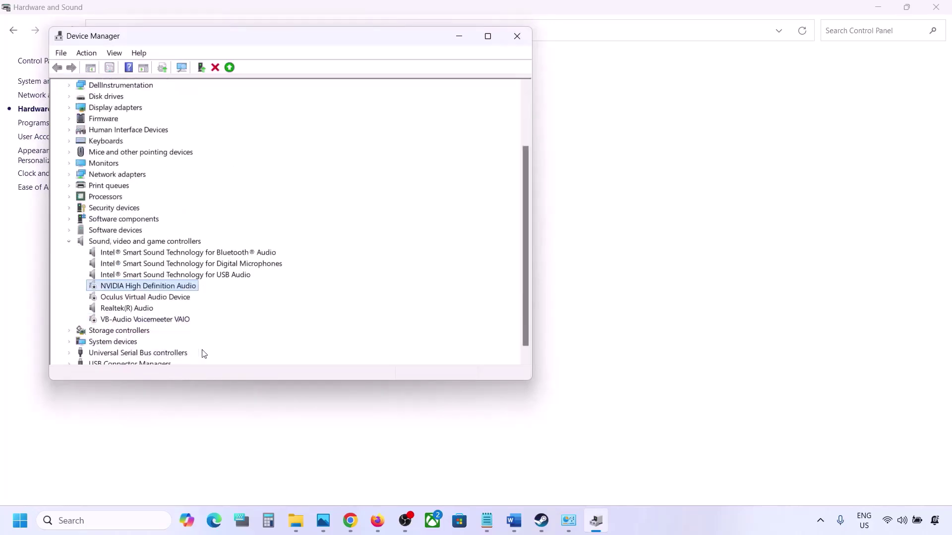
left_click(148, 257)
right_click(147, 257)
left_click(183, 274)
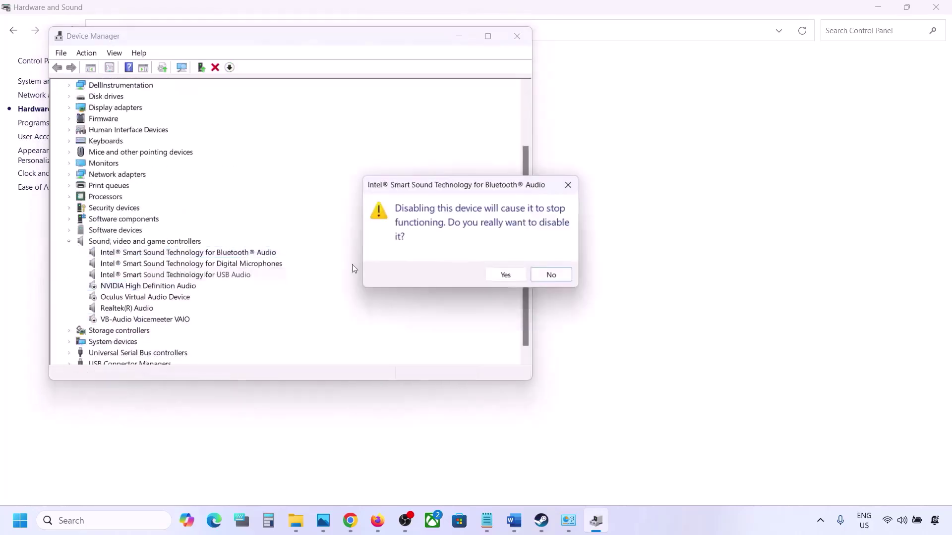
left_click(505, 275)
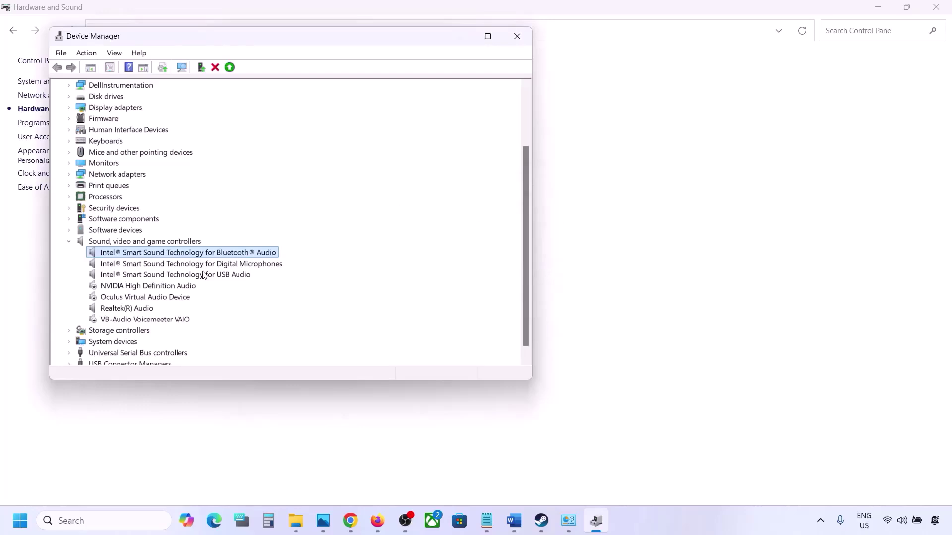
Disable the Intel Smart Sound Technology for Digital Microphones device and decline restarting the computer now.
left_click(163, 279)
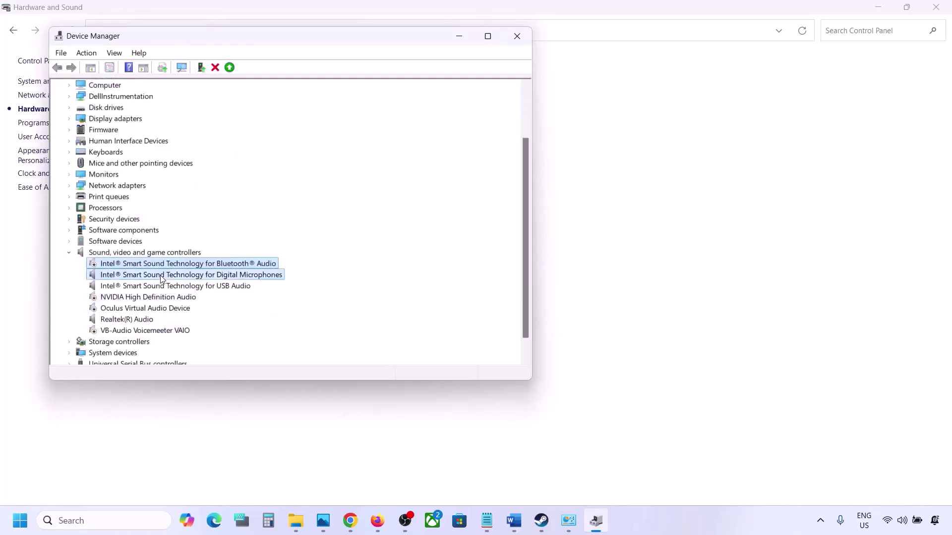
right_click(162, 279)
left_click(206, 298)
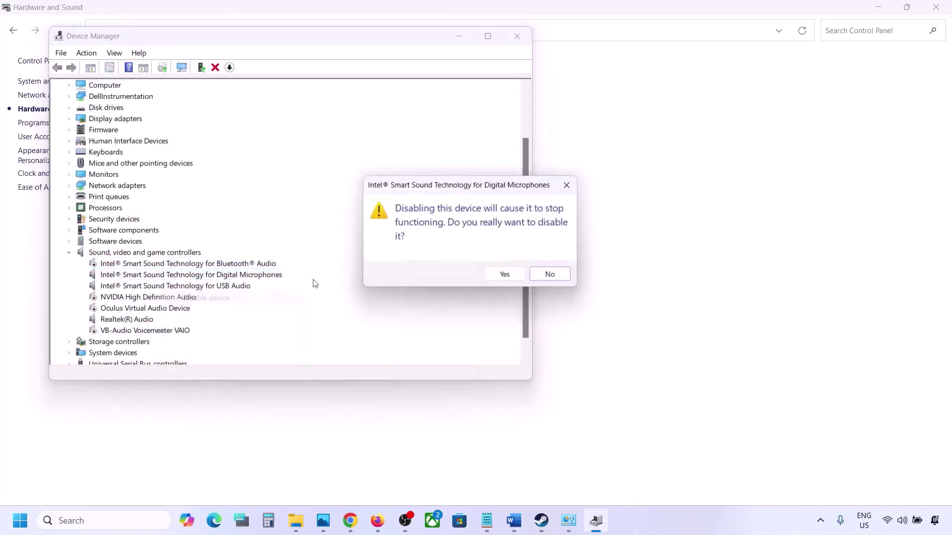
left_click(506, 274)
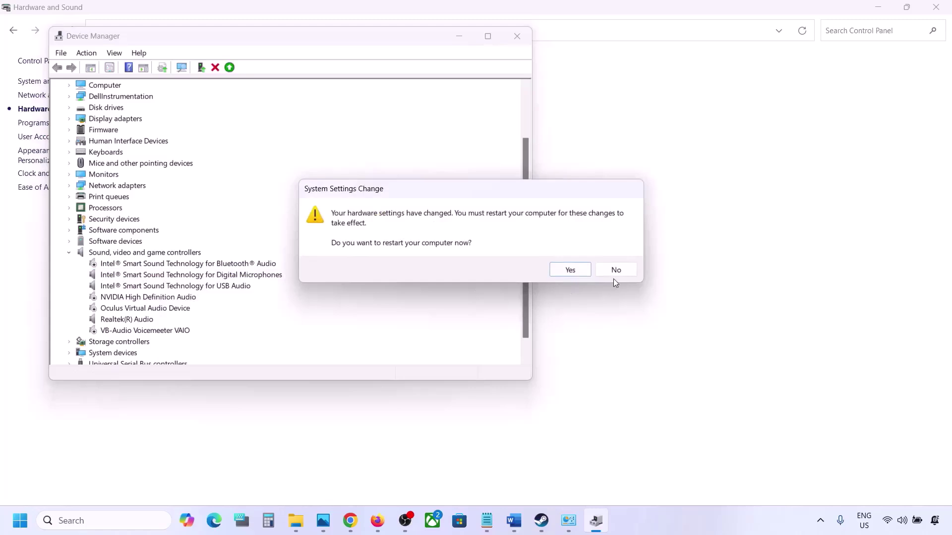
left_click(616, 270)
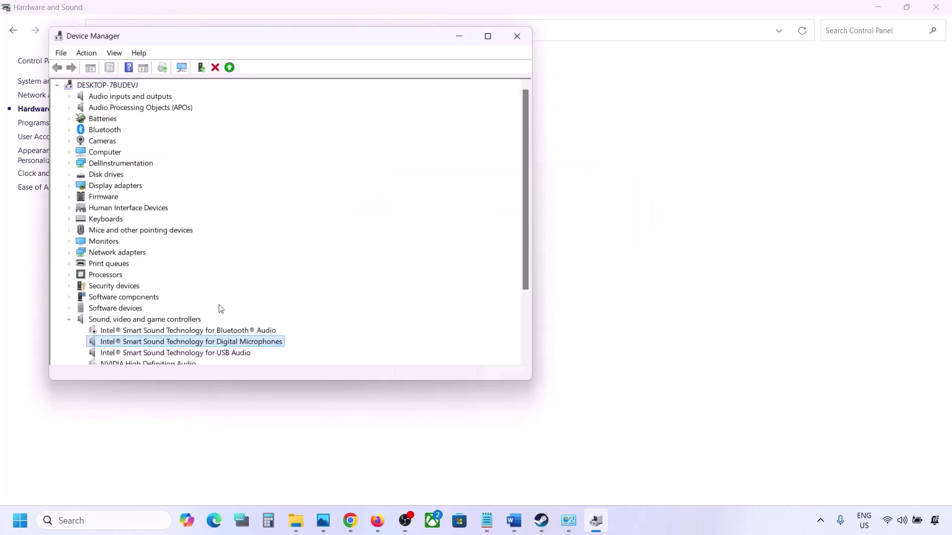
Disable the Intel Smart Sound Technology for USB Audio device and confirm the change.
right_click(151, 286)
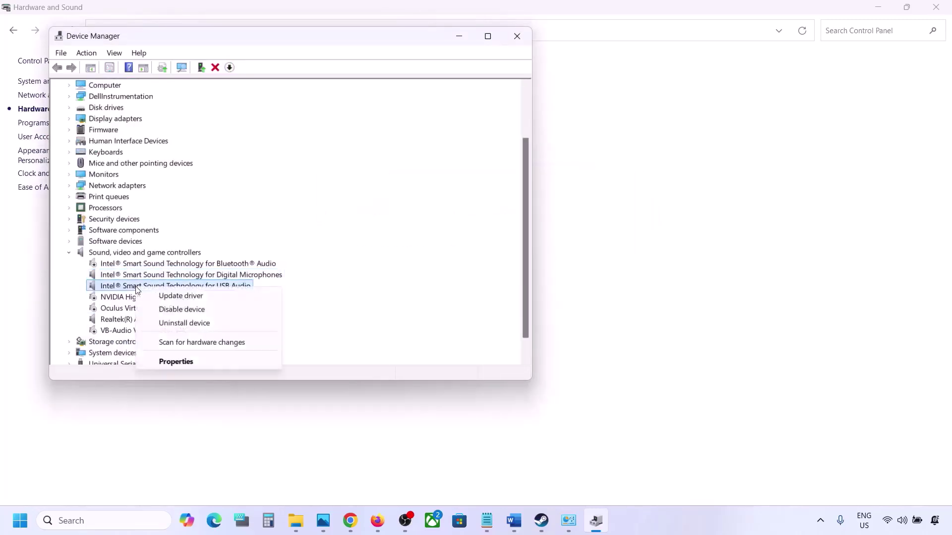
left_click(169, 308)
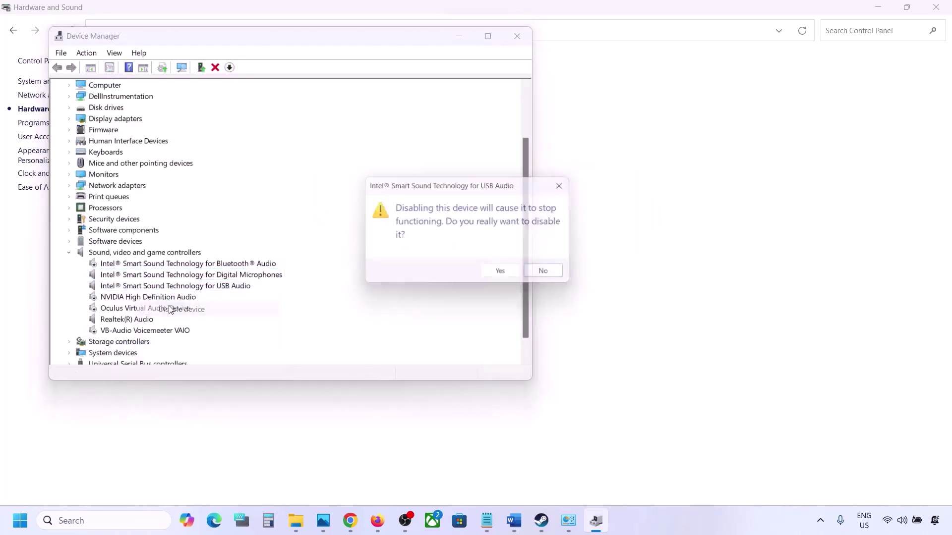
left_click(503, 273)
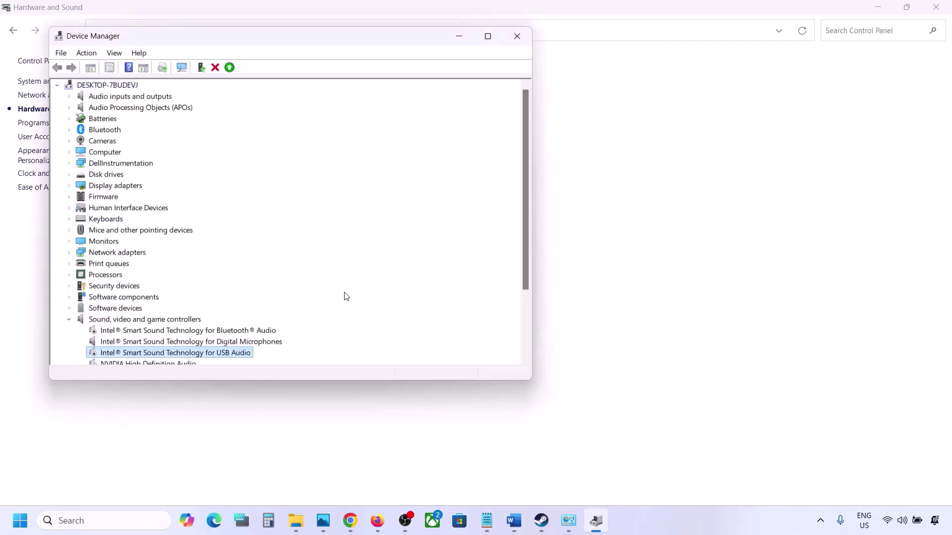
Check the actions available for the Realtek(R) Audio controller without applying any, and close Device Manager.
scroll(259, 312, "down", 3)
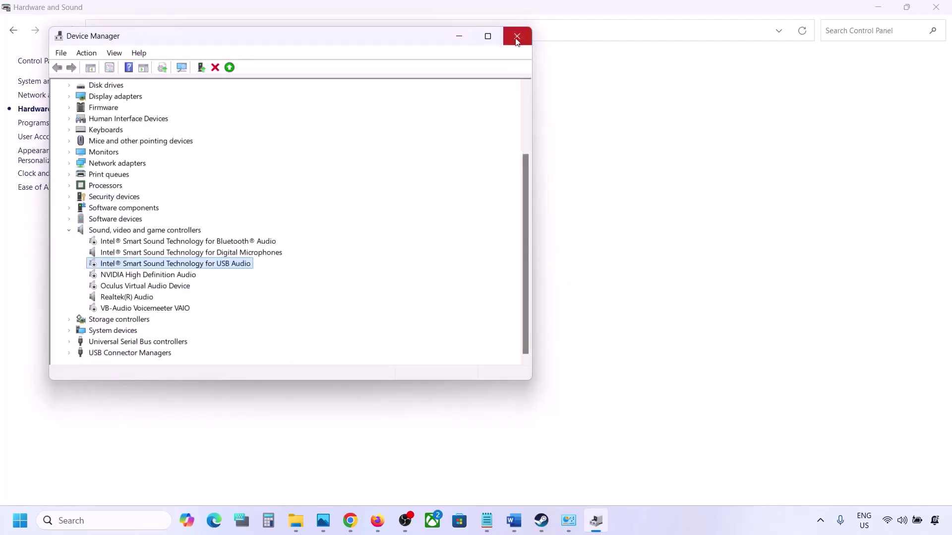
left_click(110, 296)
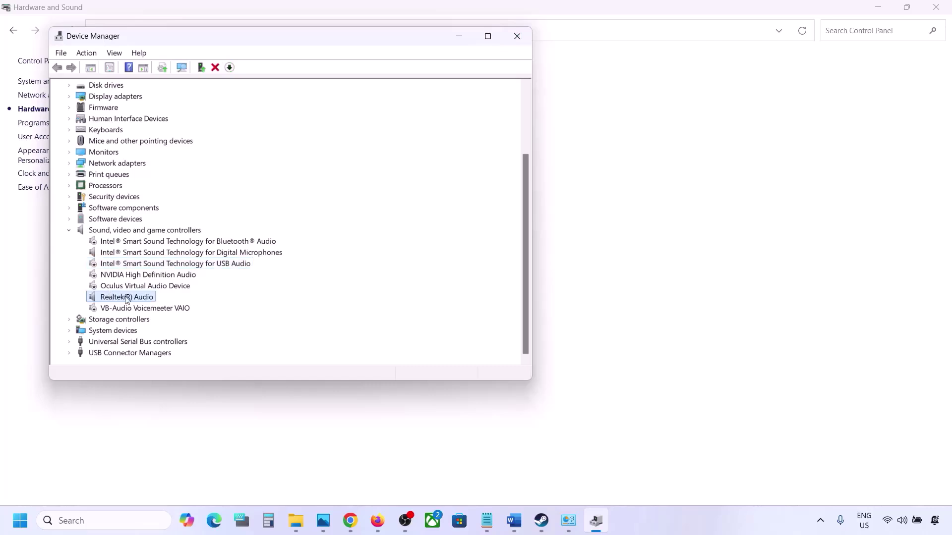
right_click(125, 297)
left_click(193, 288)
left_click(517, 36)
Switch to the Word document and copy the shell:::{A8A91A66-3A7D-4424-8D24-04E180695C7A} command under Step 8, Uncheck Handsfree Telephony.
left_click(519, 511)
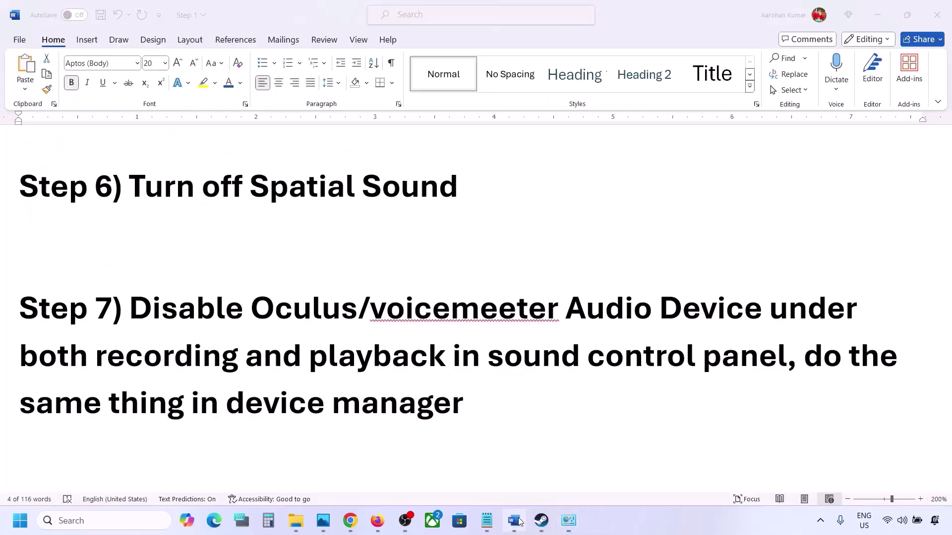
scroll(409, 414, "down", 3)
scroll(410, 414, "down", 2)
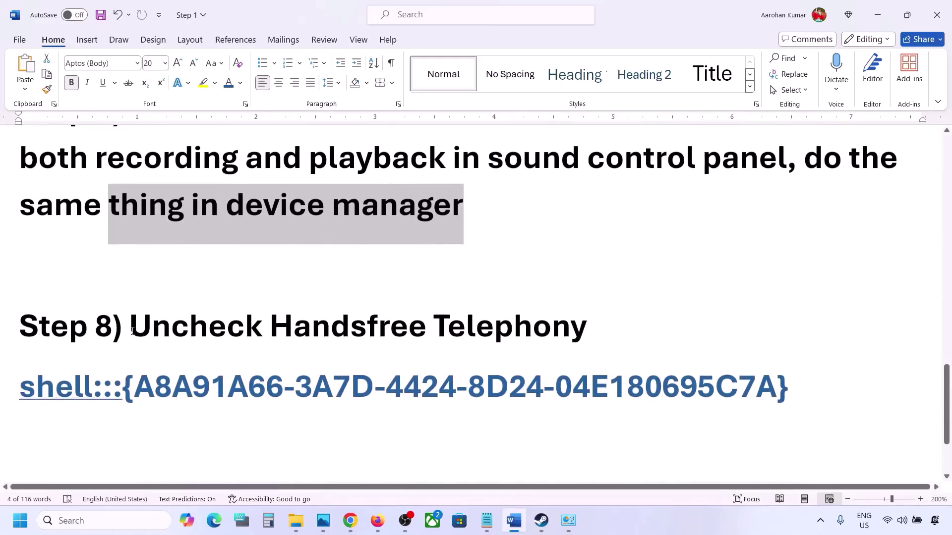
left_click_drag(133, 331, 588, 332)
left_click_drag(815, 386, 44, 384)
right_click(44, 384)
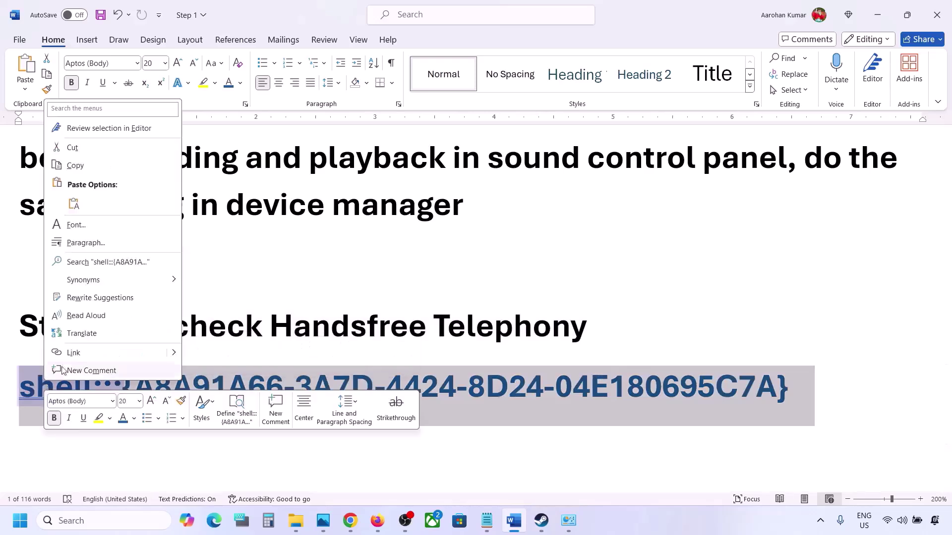
left_click(72, 167)
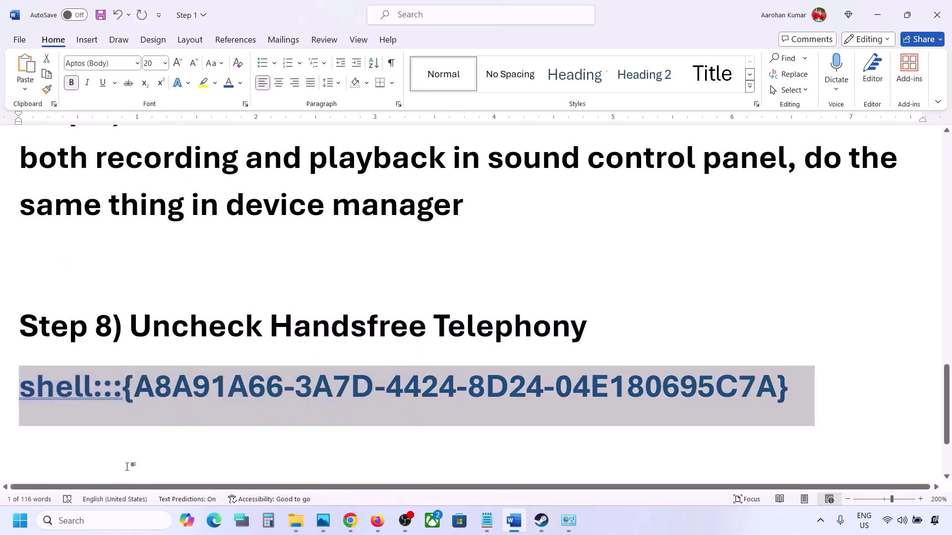
Open the Run dialog and execute the copied command shell:::{A8A91A66-3A7D-4424-8D24-04E180695C7A} to open Devices and Printers.
left_click(99, 520)
type("run")
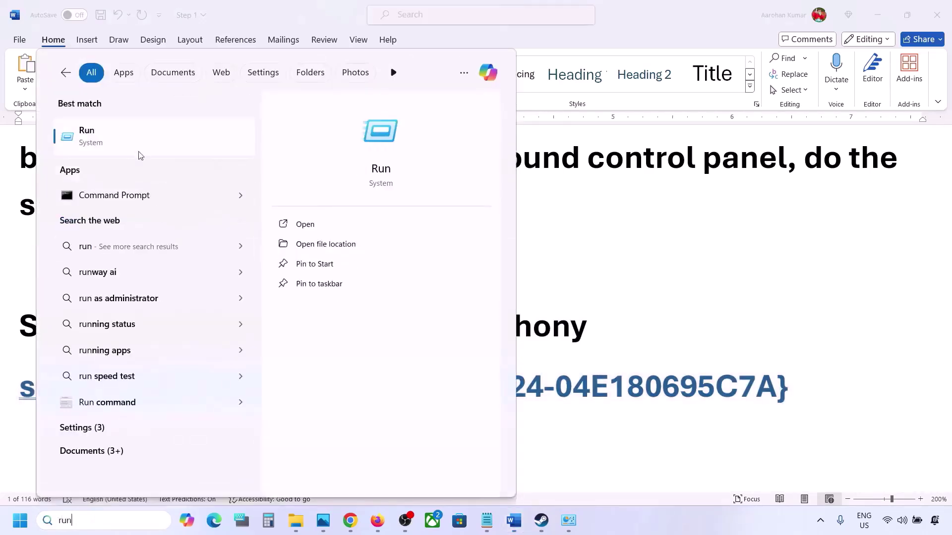
left_click(133, 146)
type("v")
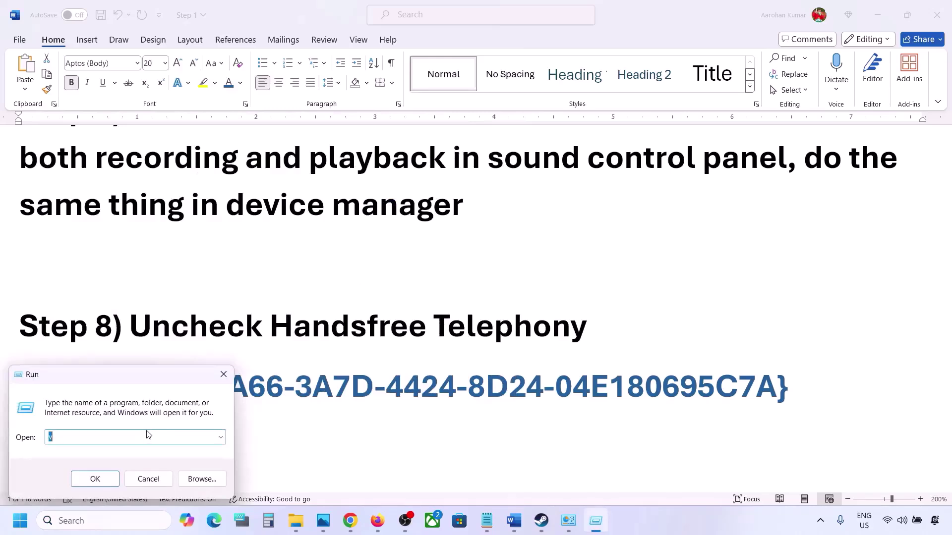
key("ctrl+v")
left_click(107, 483)
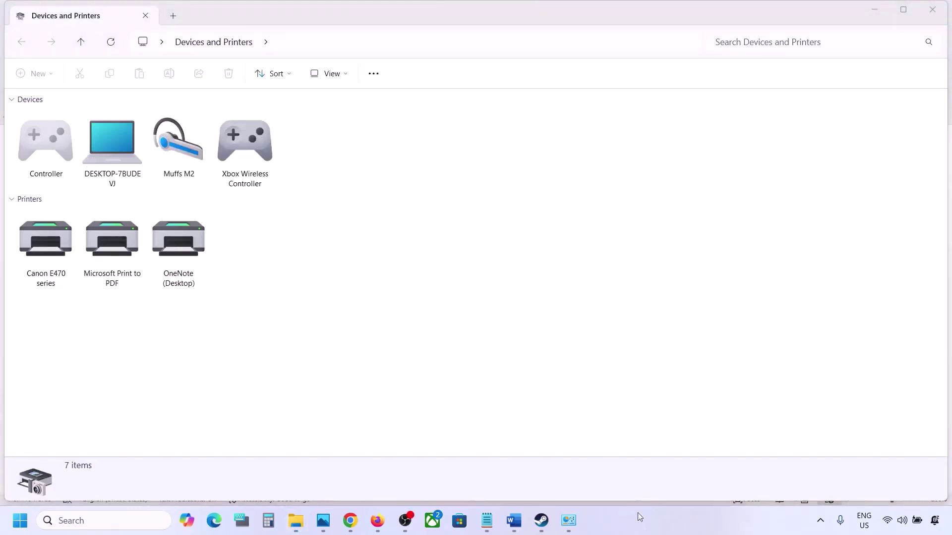
Disable the Handsfree Telephony service in the Muffs M2 headset's properties, then apply and confirm the change.
right_click(184, 143)
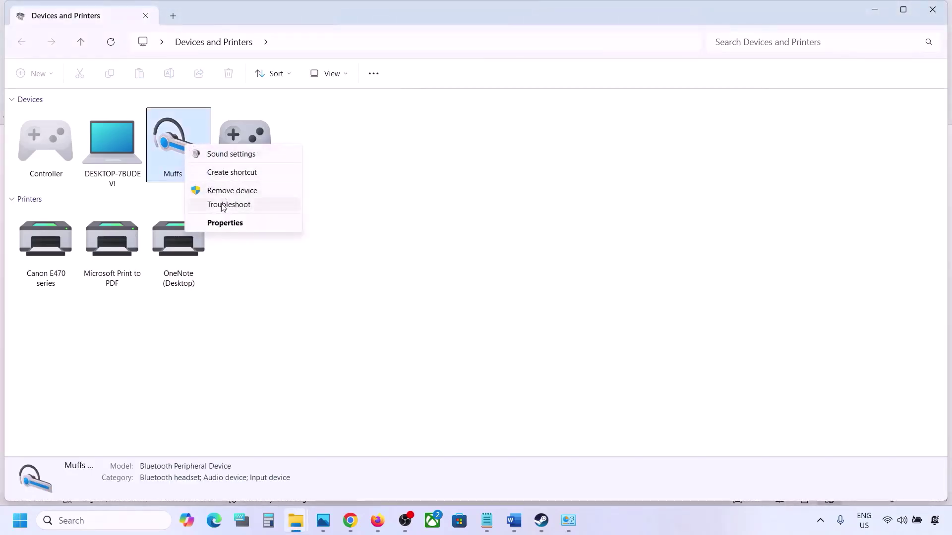
left_click(220, 223)
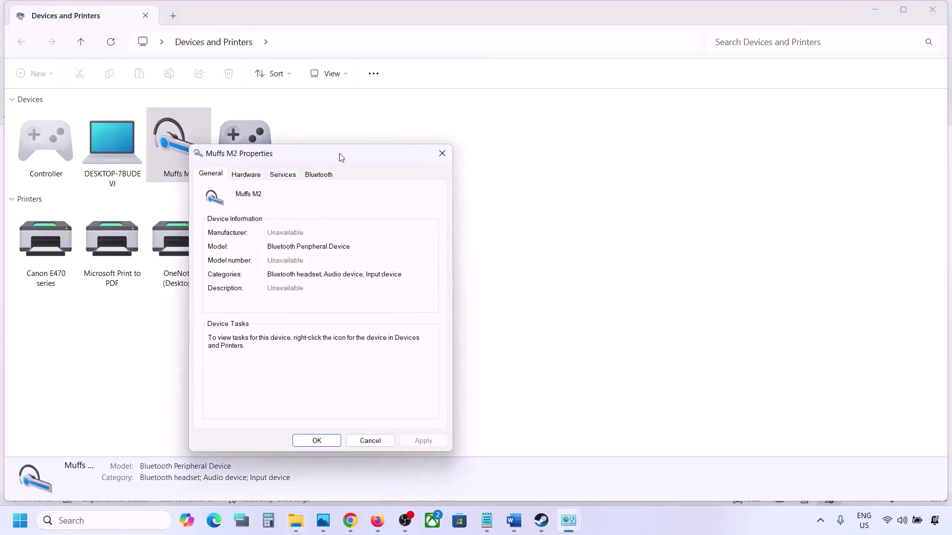
left_click_drag(341, 157, 444, 133)
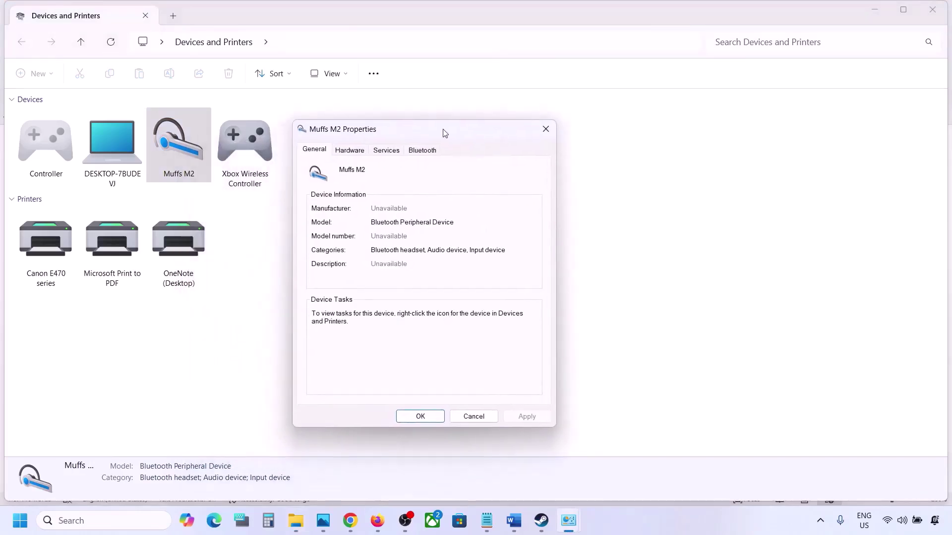
left_click(424, 152)
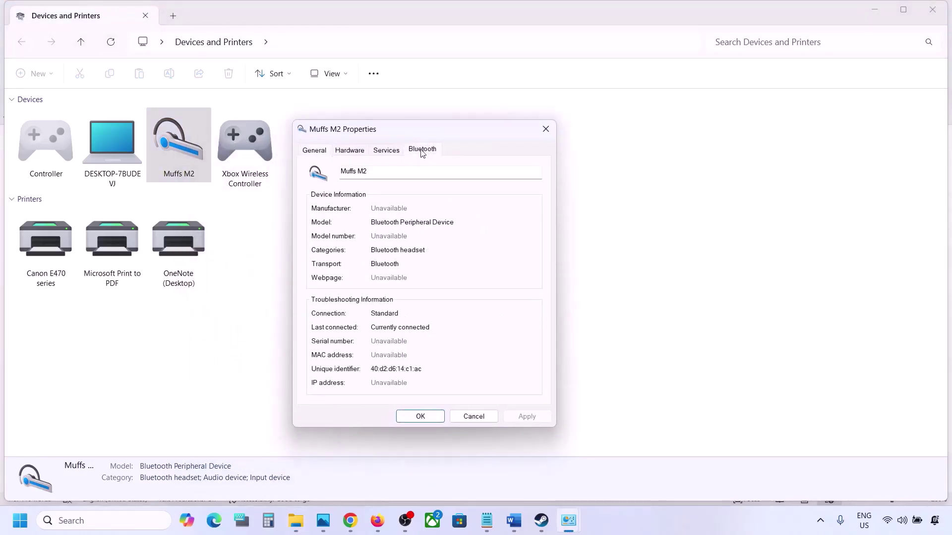
left_click(395, 155)
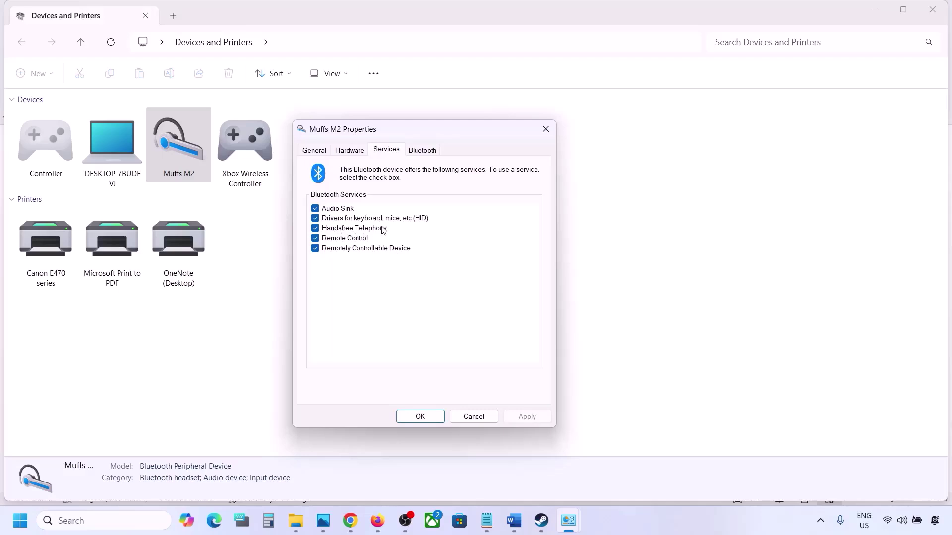
left_click(316, 229)
left_click(522, 416)
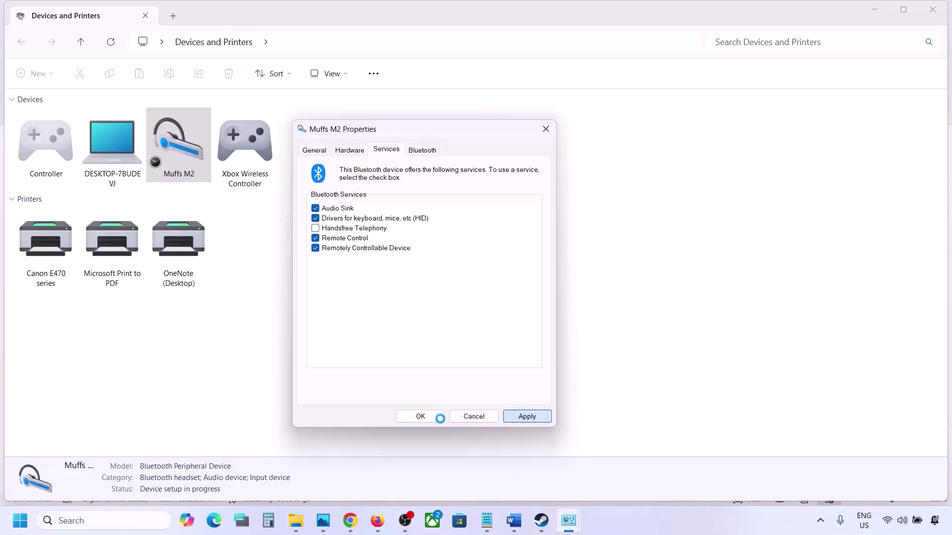
left_click(425, 417)
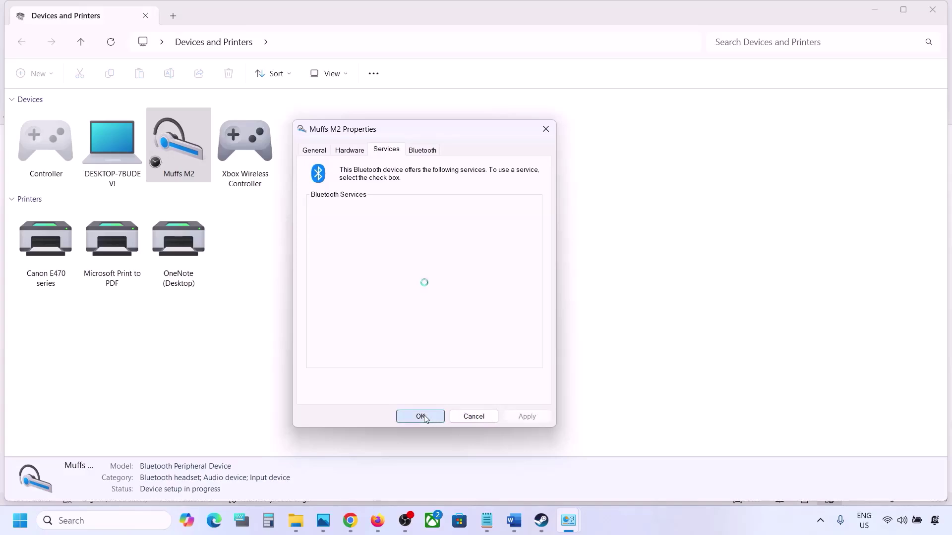
Switch to the Word document and highlight Install Audio Driver under Step 10.
left_click(542, 520)
left_click(514, 522)
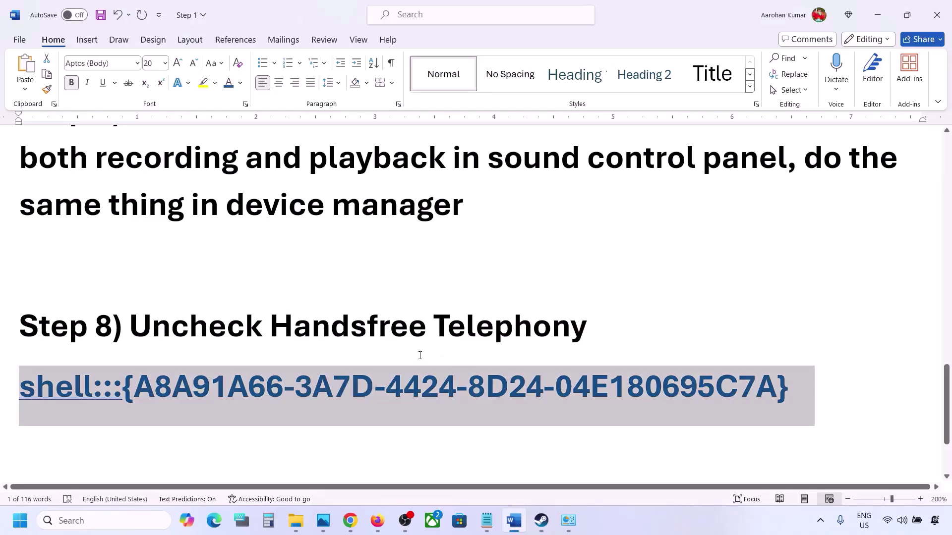
scroll(420, 356, "down", 2)
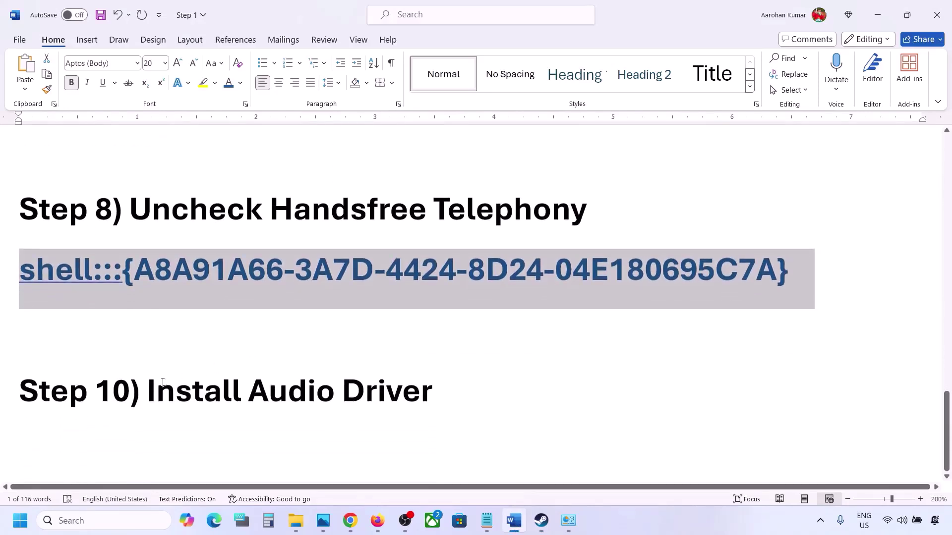
left_click_drag(162, 382, 431, 393)
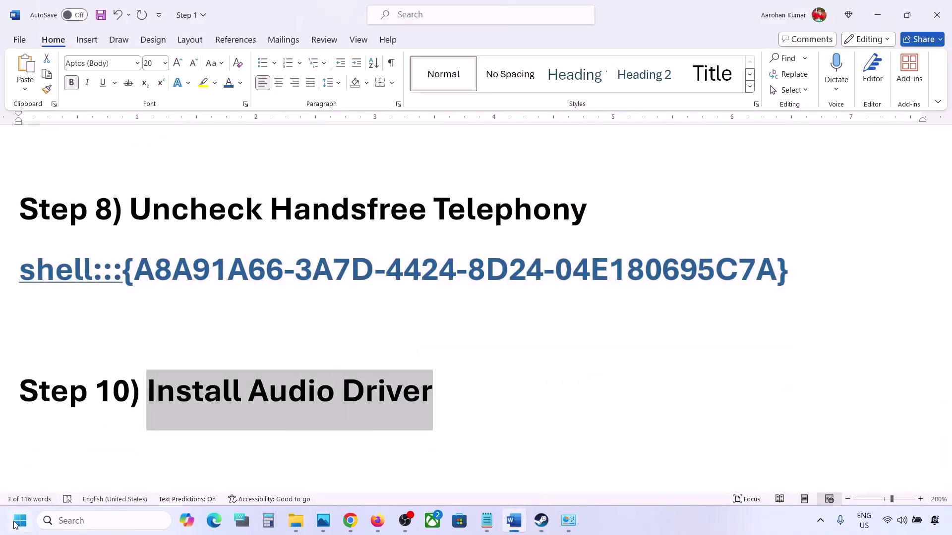
Open Device Manager and bring up the driver update options for the Realtek(R) Audio controller.
right_click(15, 525)
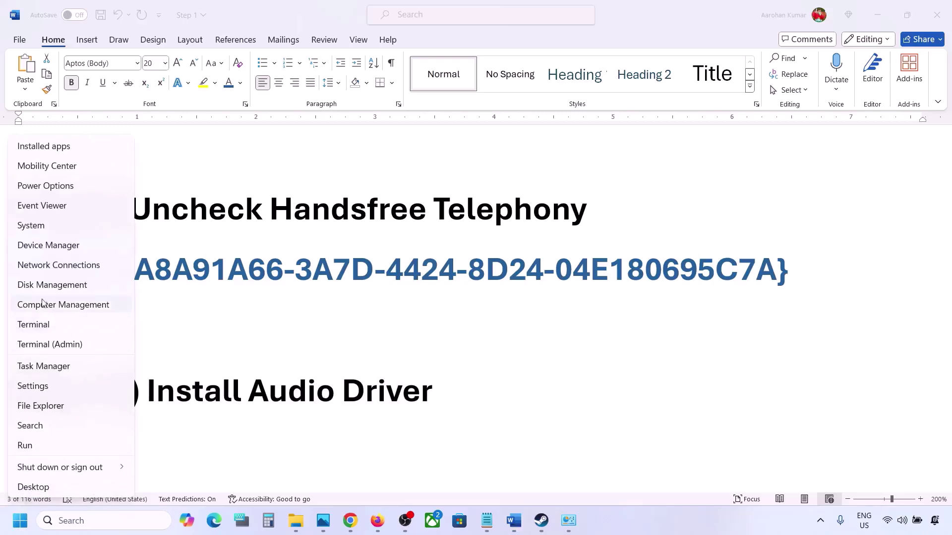
left_click(48, 245)
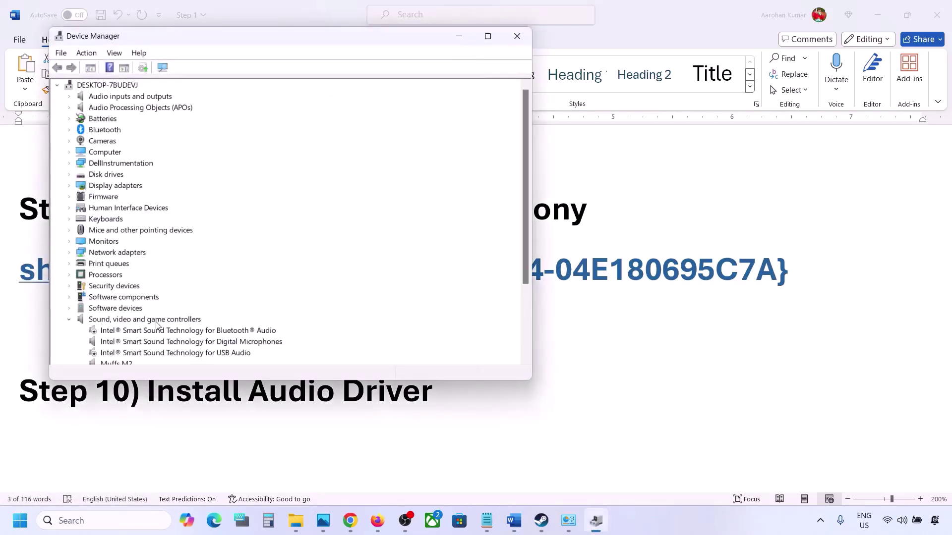
scroll(157, 325, "down", 2)
left_click(119, 332)
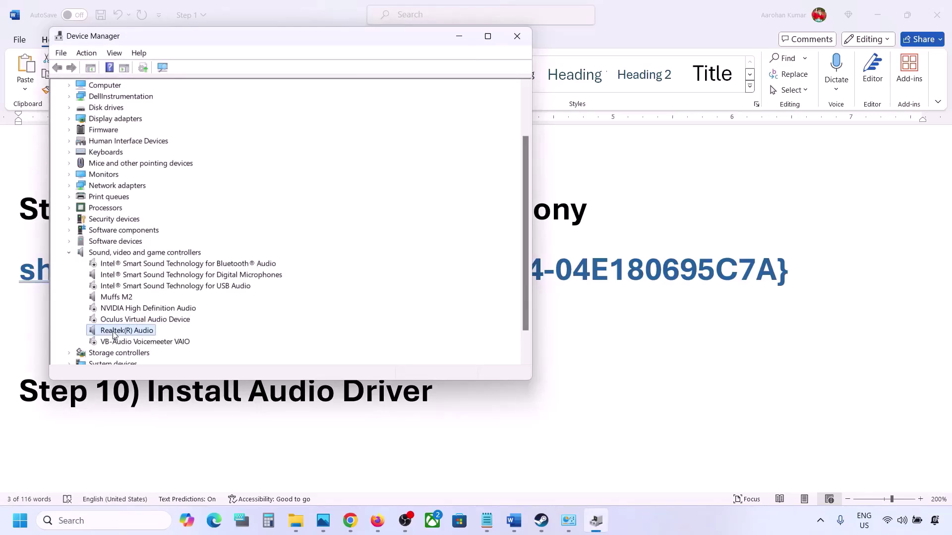
right_click(117, 335)
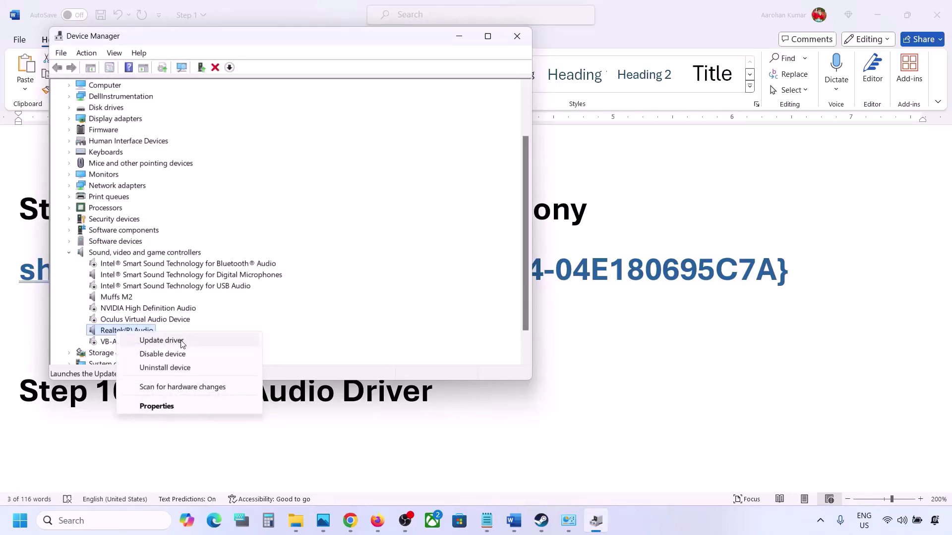
left_click(161, 340)
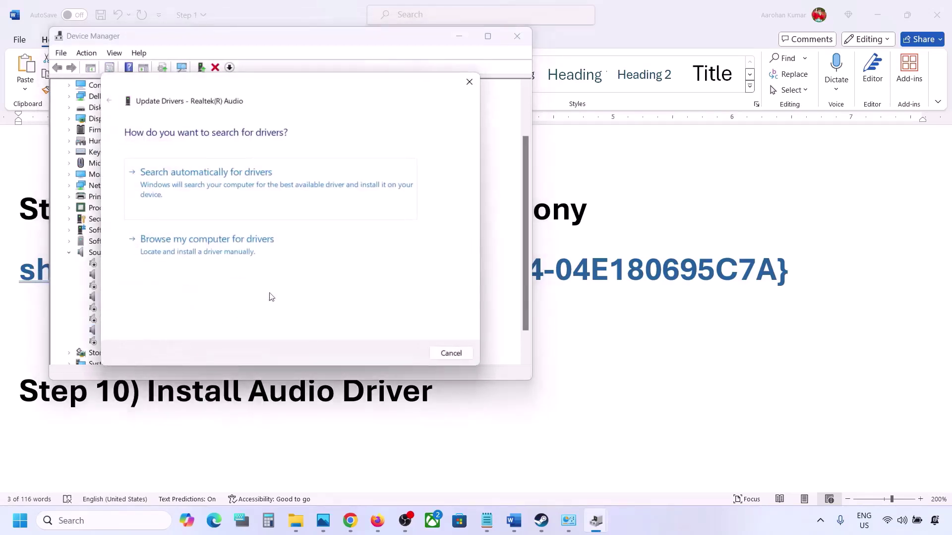
Select the Realtek Audio model from the drivers available on the computer, cancel the update without installing, and close Device Manager.
left_click(225, 251)
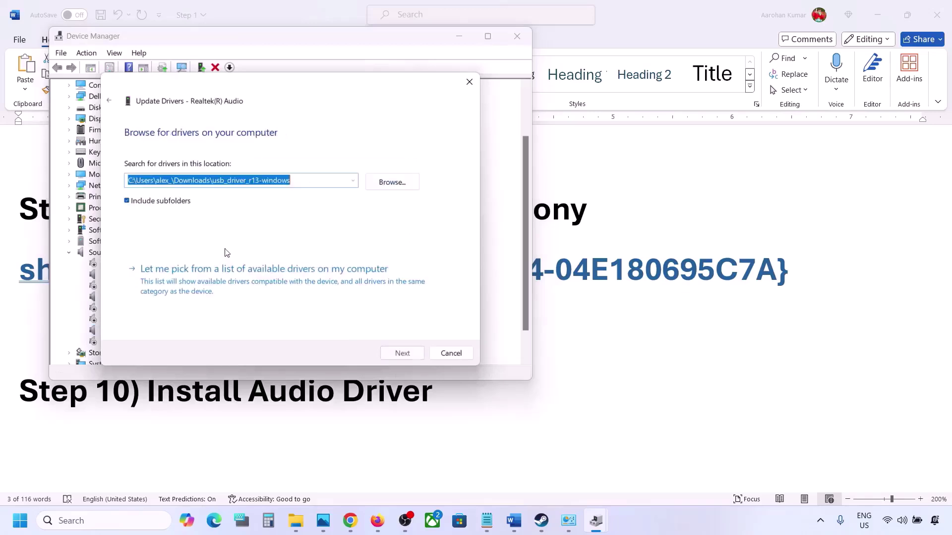
left_click(196, 287)
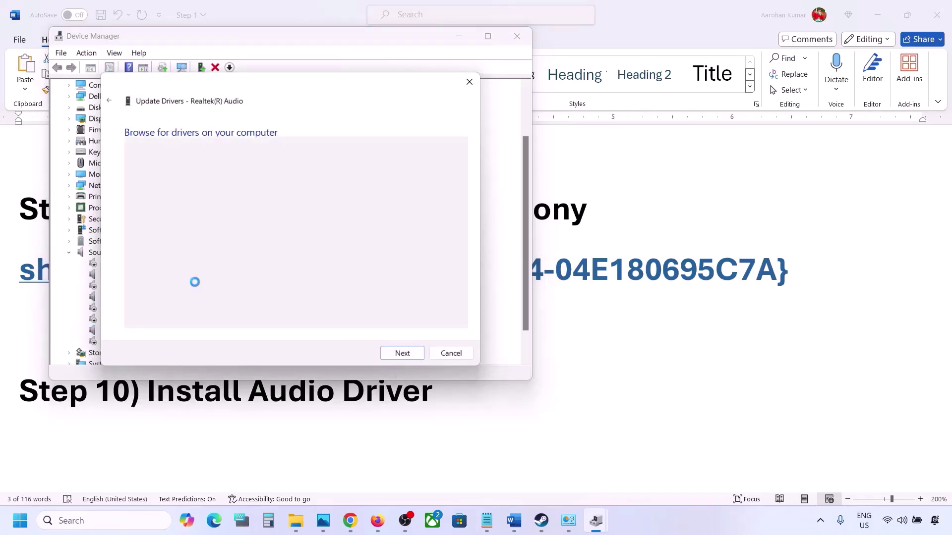
left_click(154, 240)
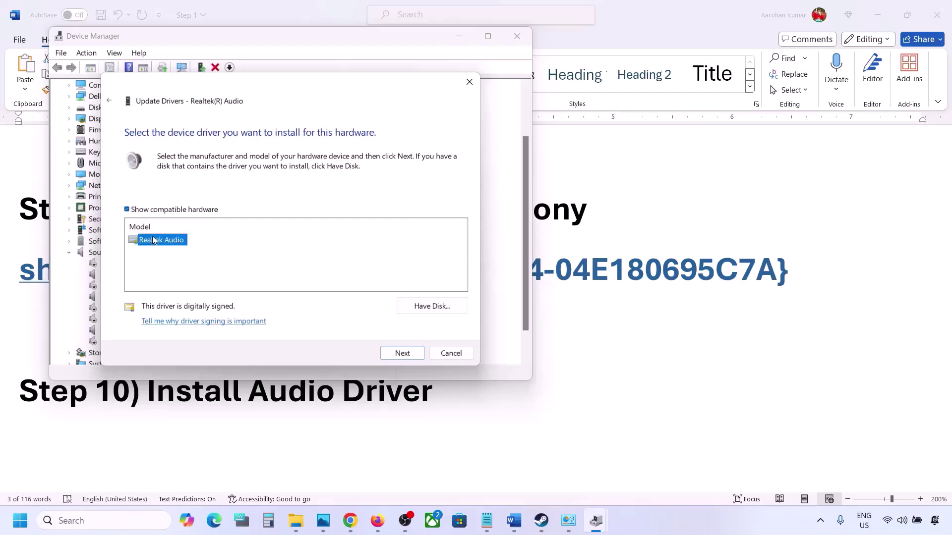
left_click_drag(282, 87, 392, 70)
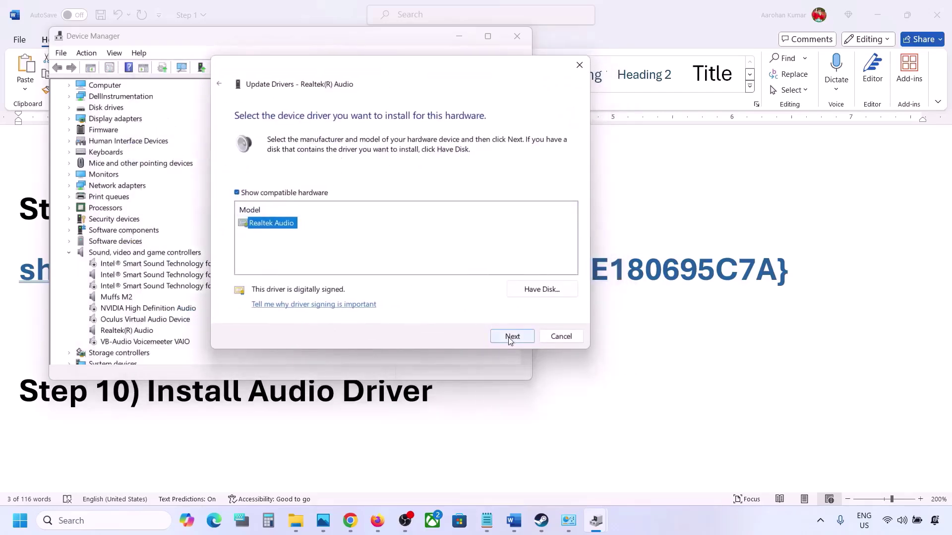
left_click(550, 340)
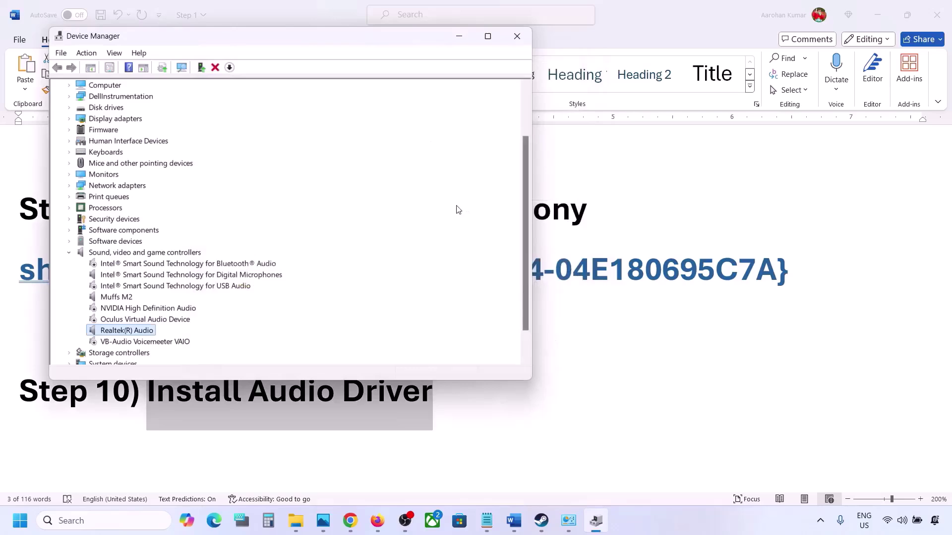
left_click(526, 39)
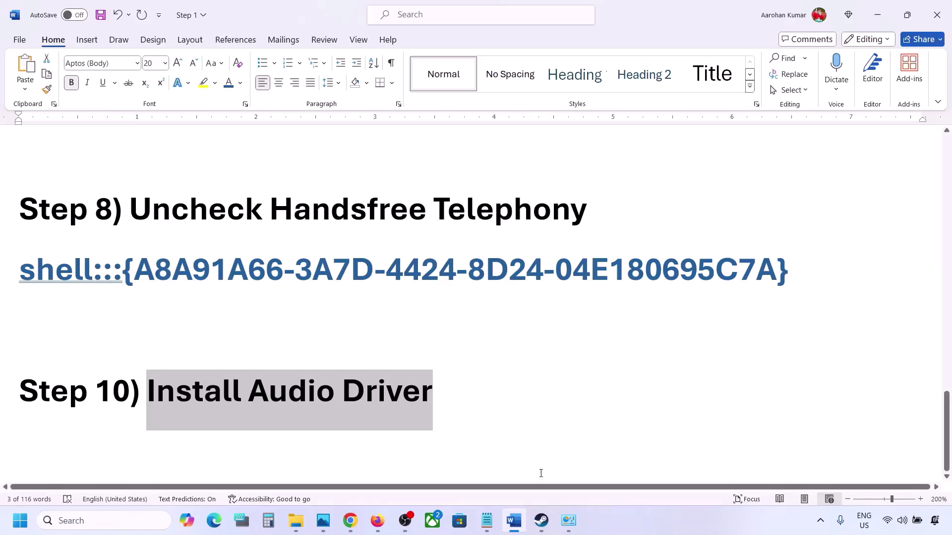
scroll(544, 371, "up", 3)
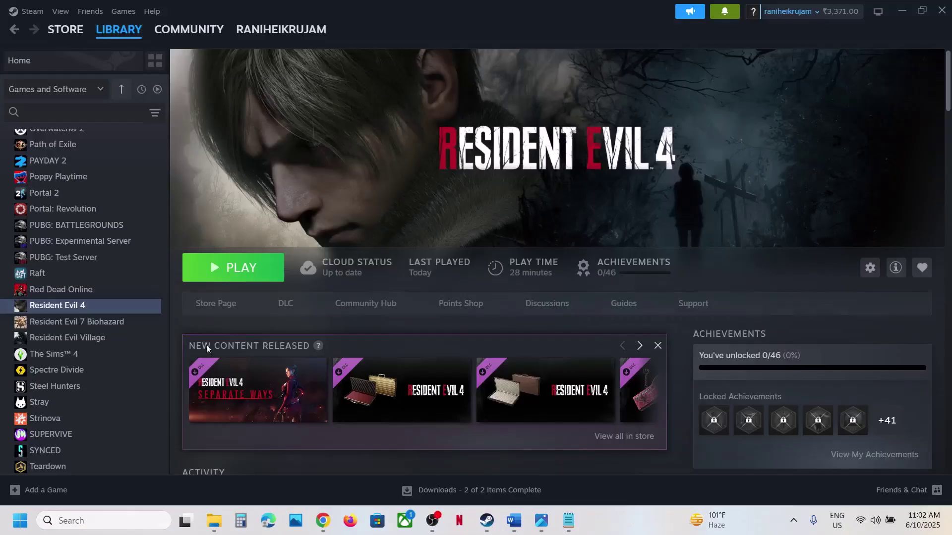
In Steam, check the file integrity verification option in Resident Evil 4's installed files properties without running it, and close the properties.
right_click(121, 307)
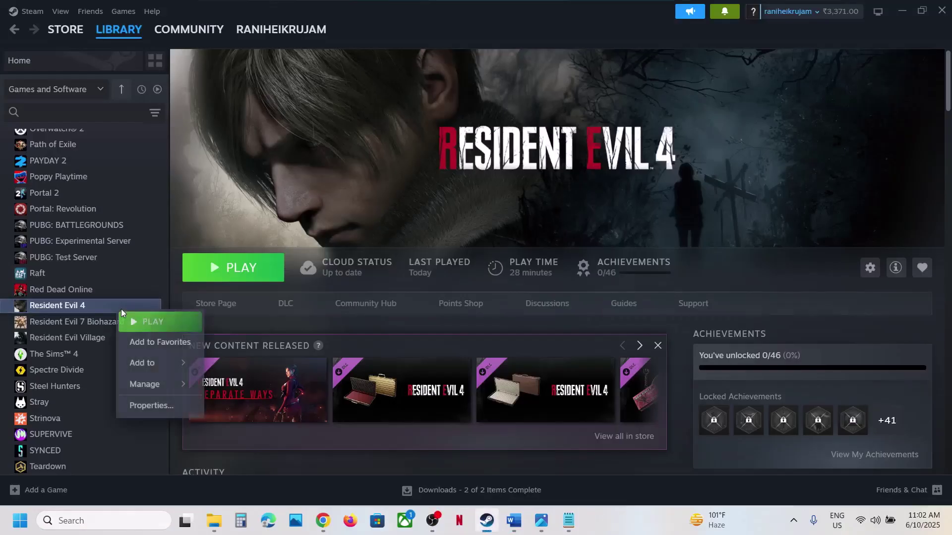
left_click(168, 407)
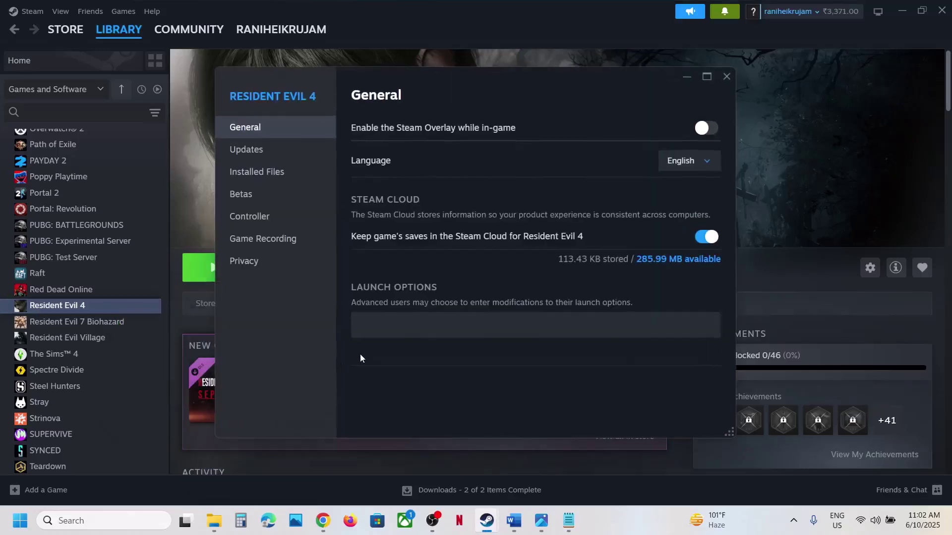
left_click(266, 174)
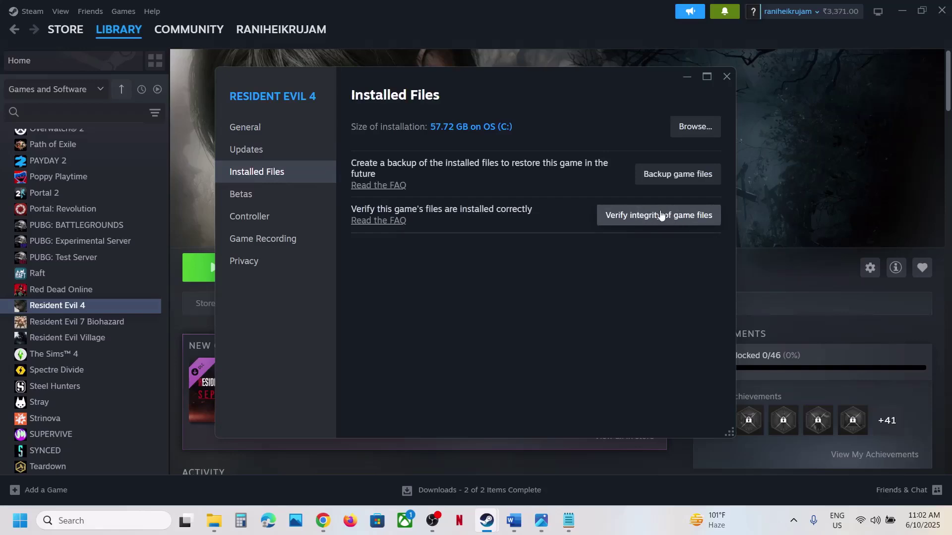
left_click(731, 75)
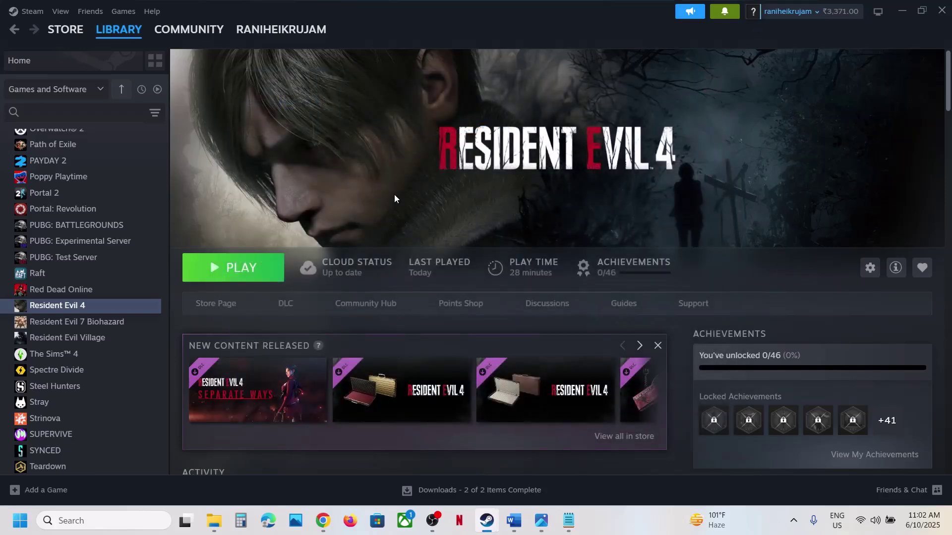